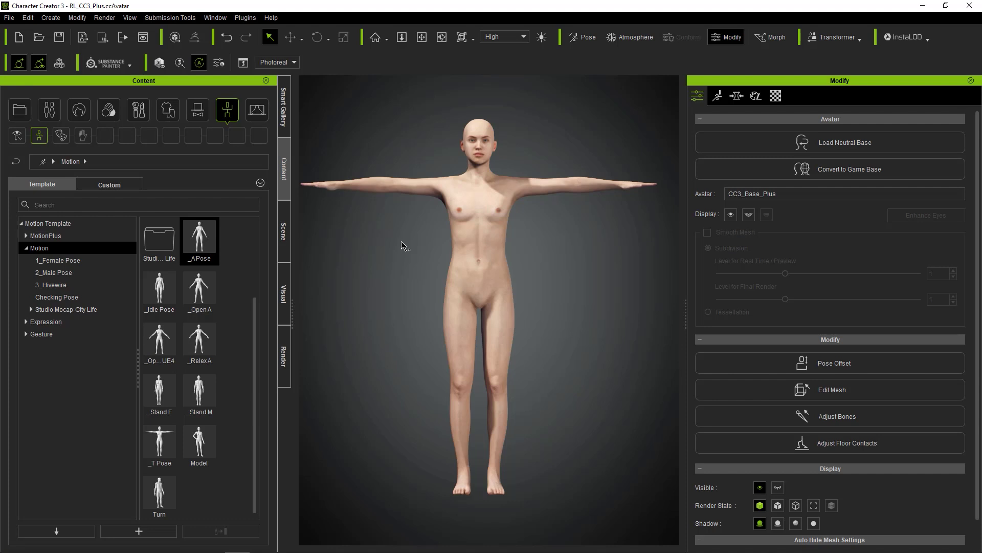
# Apply the _APose motion template to the avatar so its arms are lowered and its legs slightly apart
pyautogui.hotkey('ctrl', 'z')
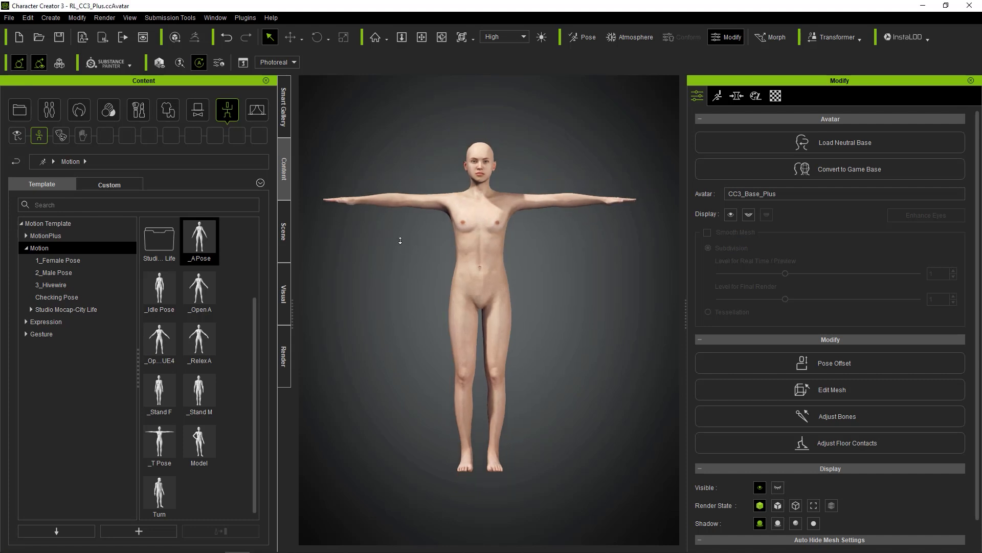
pyautogui.moveTo(344, 198); pyautogui.dragTo(345, 200)
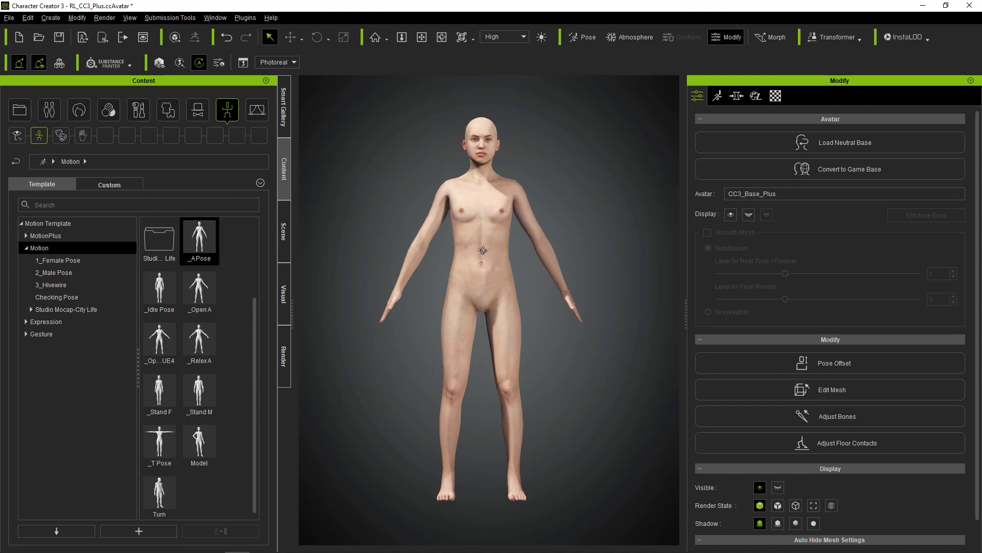
# Export the posed avatar as an OBJ file named CCBase in the CC-Blender Glutton Project folder
pyautogui.click(10, 18)
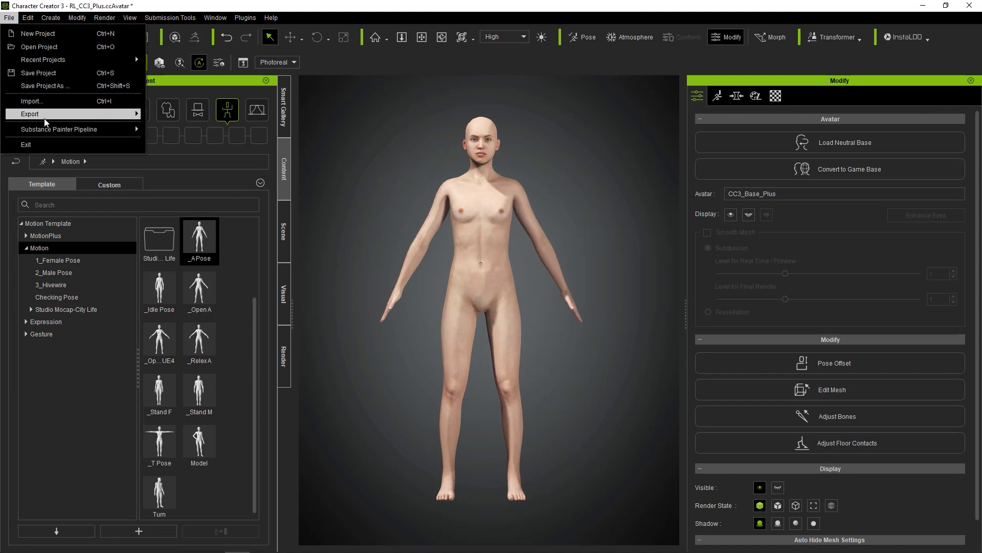
pyautogui.moveTo(45, 121)
pyautogui.moveTo(199, 158)
pyautogui.click(304, 171)
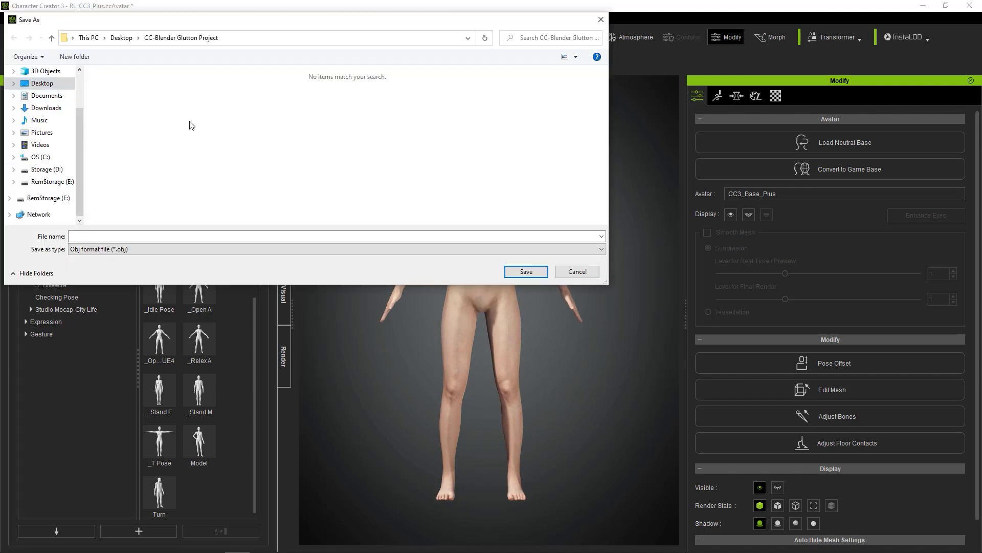
pyautogui.click(150, 236)
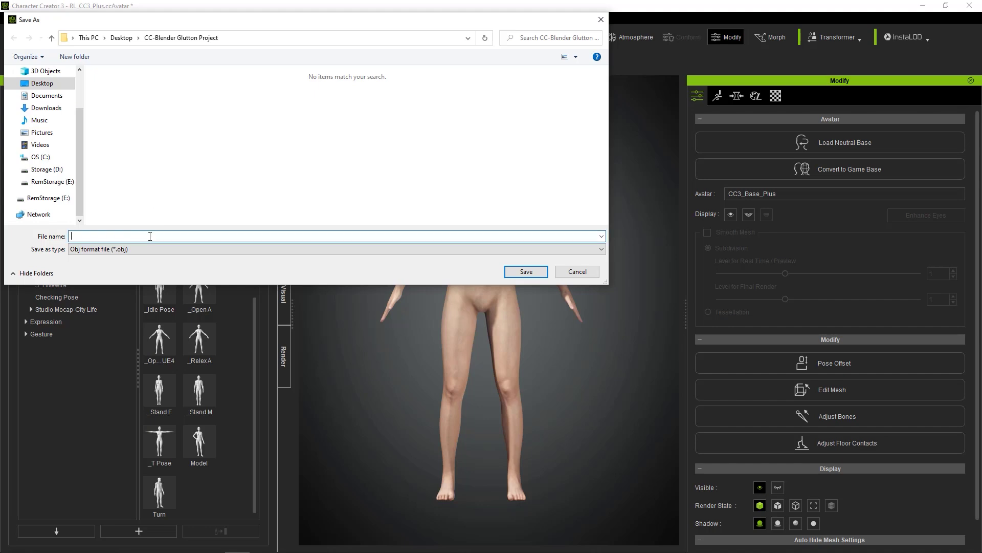
pyautogui.write('CCB')
pyautogui.press('Return')
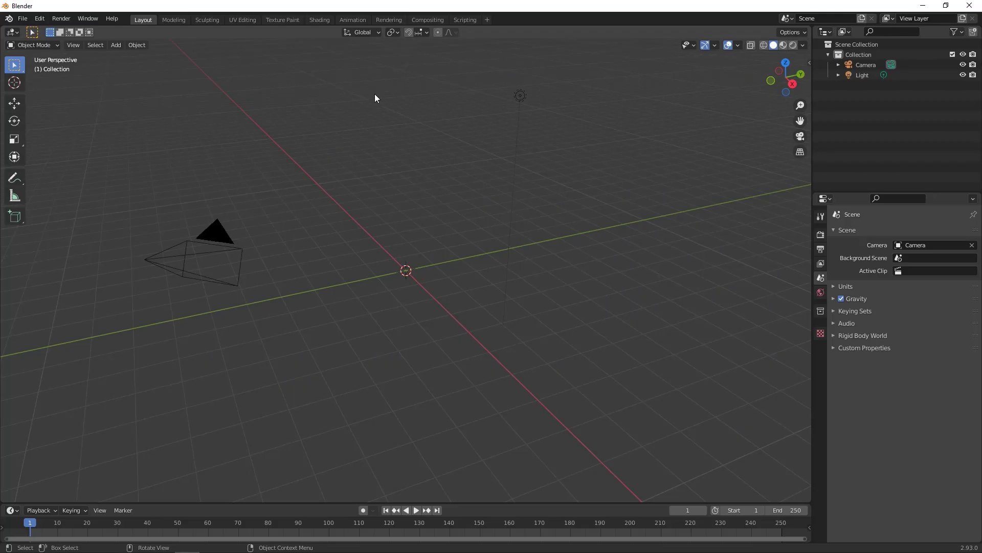
# Switch to Blender and import CCBase.obj for morph editing through the CC3 add-on
pyautogui.press('n')
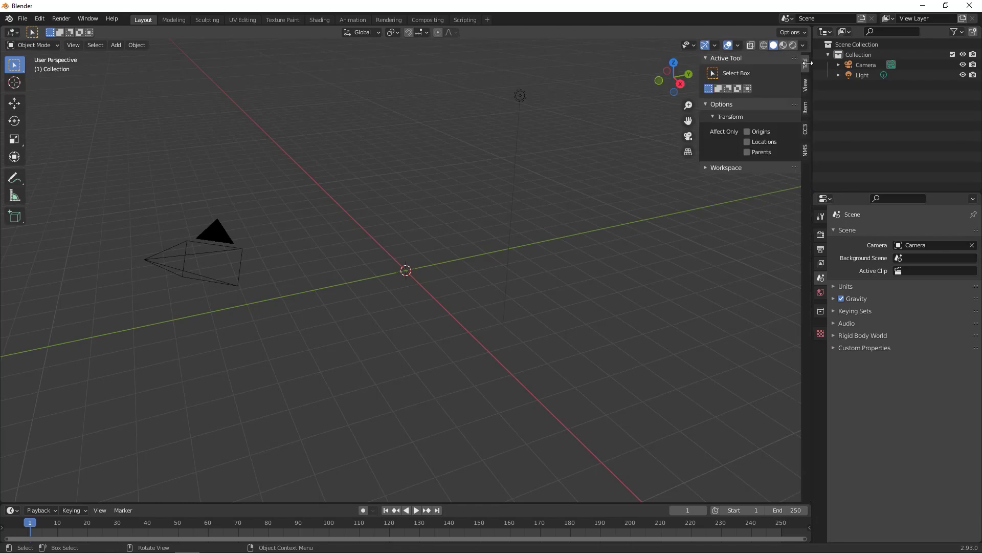
pyautogui.click(806, 127)
pyautogui.click(760, 177)
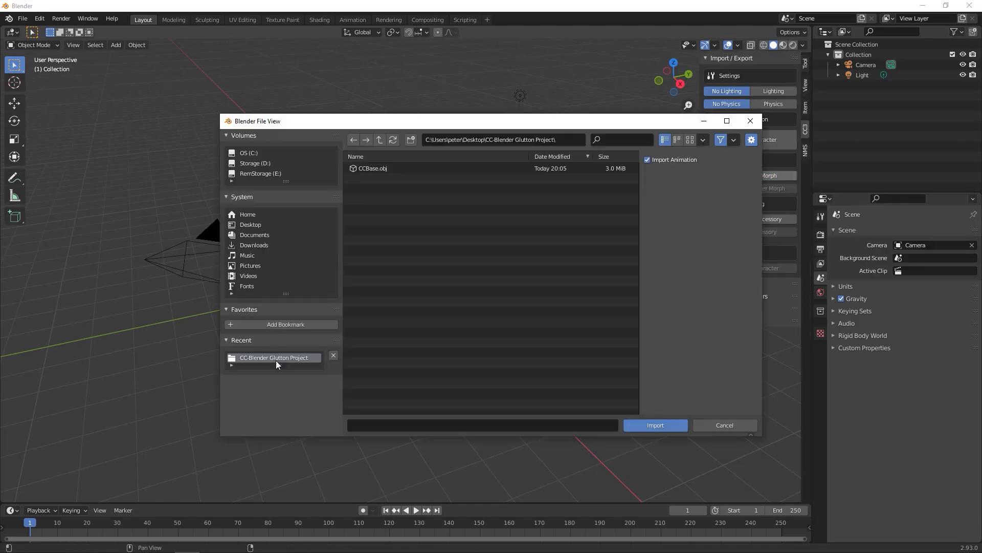
pyautogui.doubleClick(388, 168)
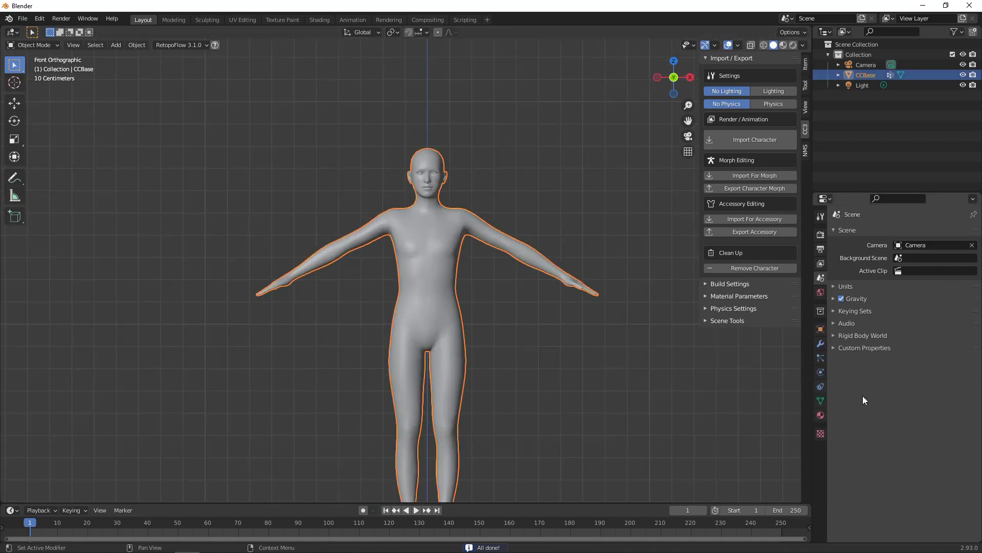
# Add a Basis shape key and a second shape key to the CCBase mesh
pyautogui.click(820, 402)
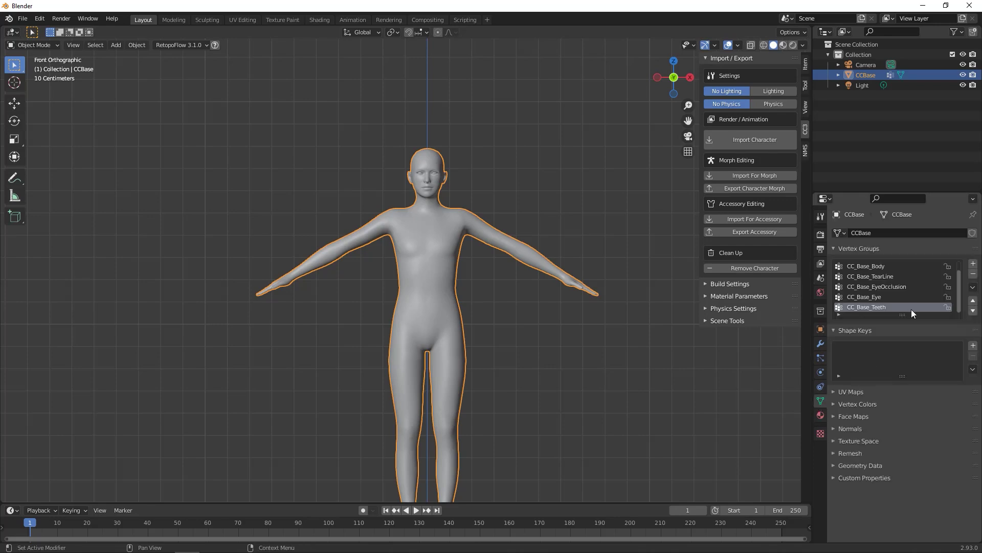
pyautogui.click(972, 346)
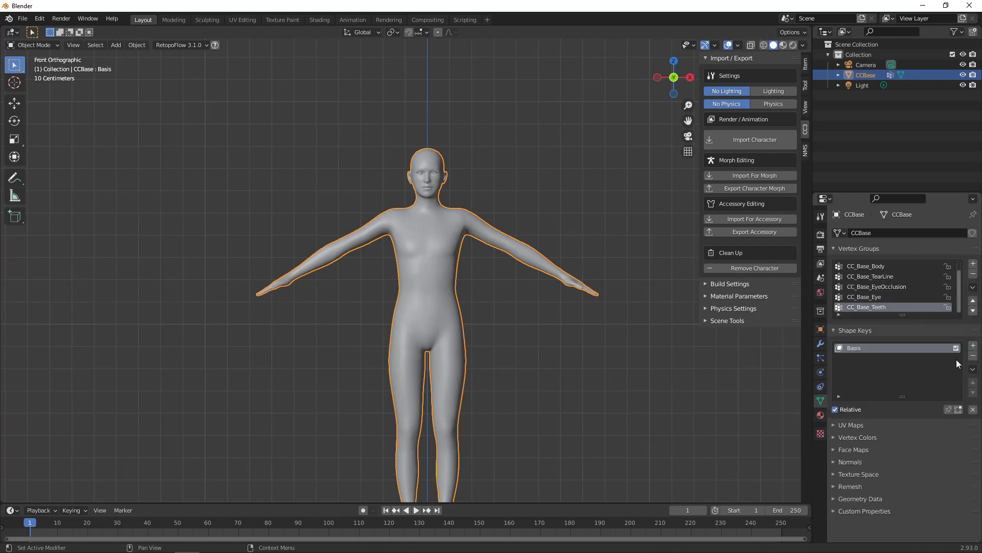
pyautogui.click(973, 346)
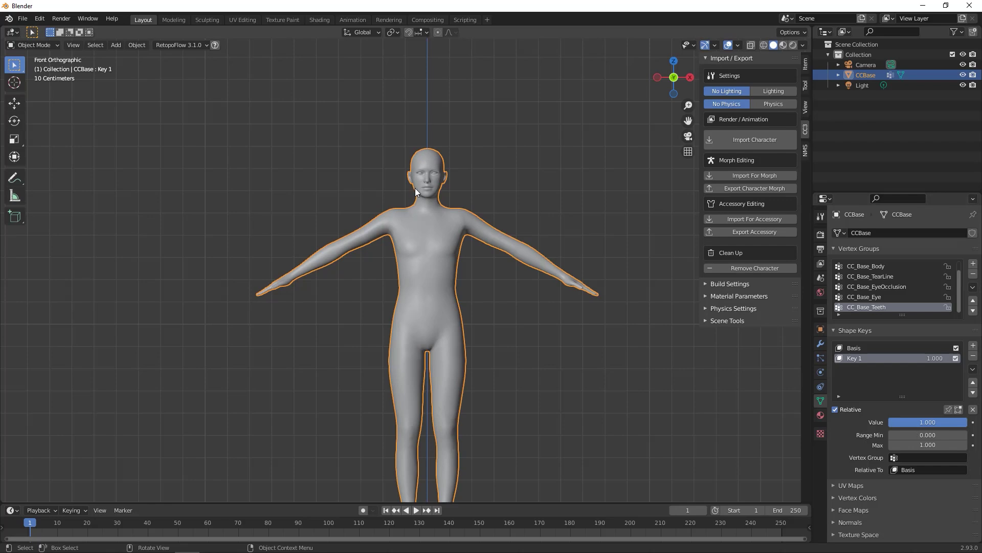
# Go to the Sculpting workspace and mask the upper body with the Mask brush at a 152 px radius
pyautogui.click(208, 19)
pyautogui.press('KP_1')
pyautogui.scroll(3, 362, 131)
pyautogui.press('f')
pyautogui.moveTo(563, 191); pyautogui.dragTo(652, 192, button='middle')
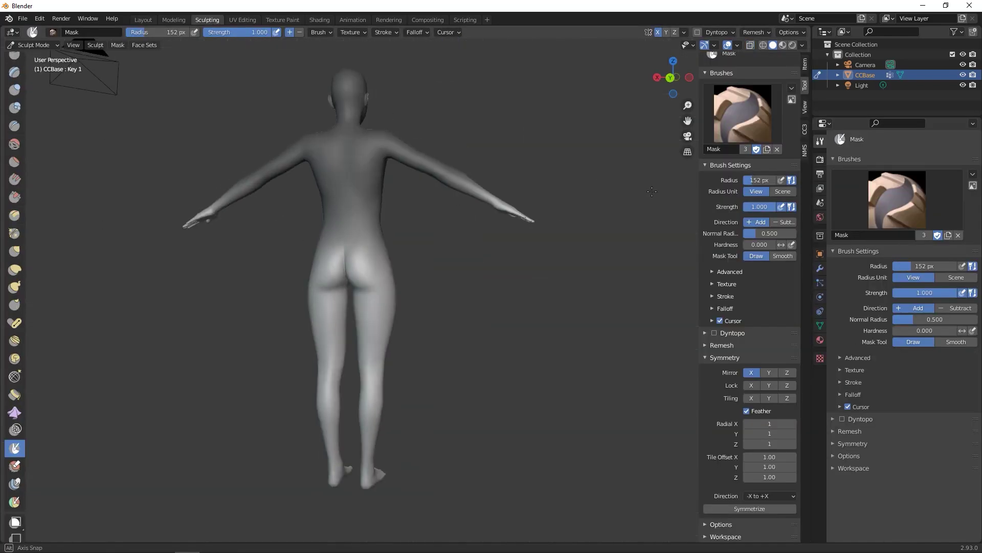
# Extend the mask with a lasso over the torso and hips, leaving the legs unmasked
pyautogui.press('KP_1')
pyautogui.moveTo(431, 243); pyautogui.dragTo(622, 255, button='middle')
pyautogui.press('KP_1')
pyautogui.moveTo(362, 239)
pyautogui.keyDown('ctrl'); pyautogui.keyDown('shift'); pyautogui.mouseDown()
pyautogui.moveTo(533, 285)
pyautogui.moveTo(429, 306)
pyautogui.mouseUp(); pyautogui.keyUp('shift'); pyautogui.keyUp('ctrl')
pyautogui.moveTo(428, 296); pyautogui.dragTo(340, 269, button='middle')
pyautogui.press('KP_1')
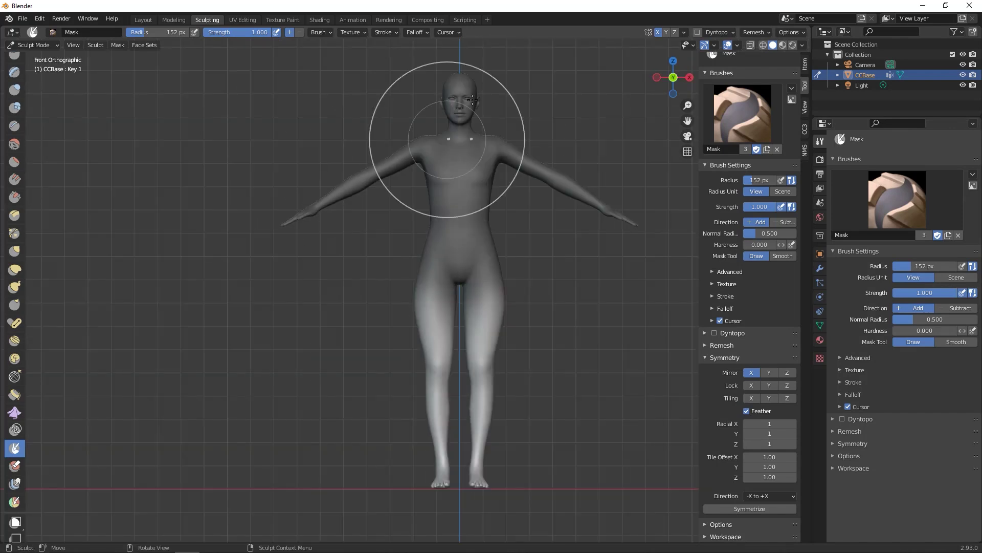
# Try the Lasso Mask command with a freehand outline in the empty space beside the head
pyautogui.click(117, 46)
pyautogui.click(150, 97)
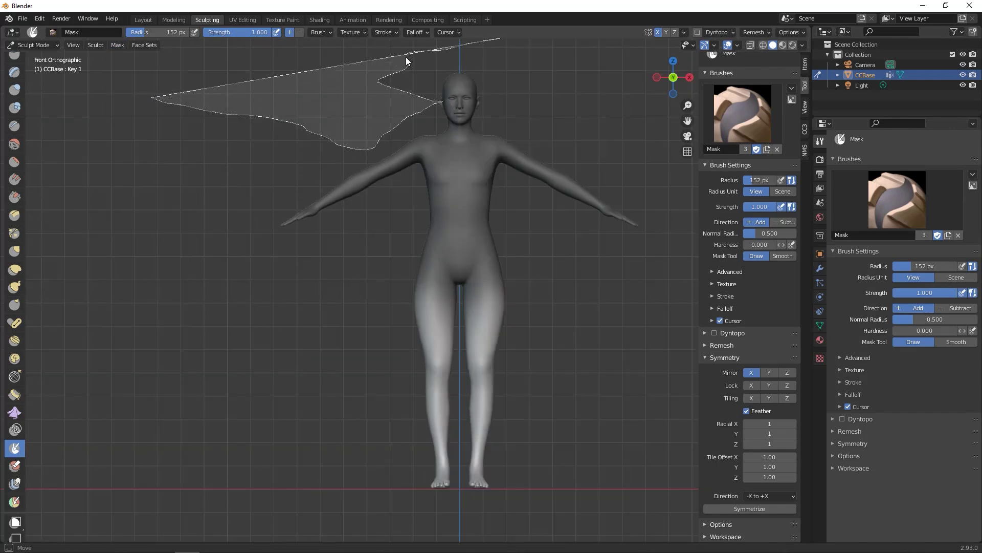
pyautogui.moveTo(406, 61); pyautogui.dragTo(407, 61)
# Try pulling the thigh and foot of the unmasked legs with the Grab brush at a 384 px radius
pyautogui.press('g')
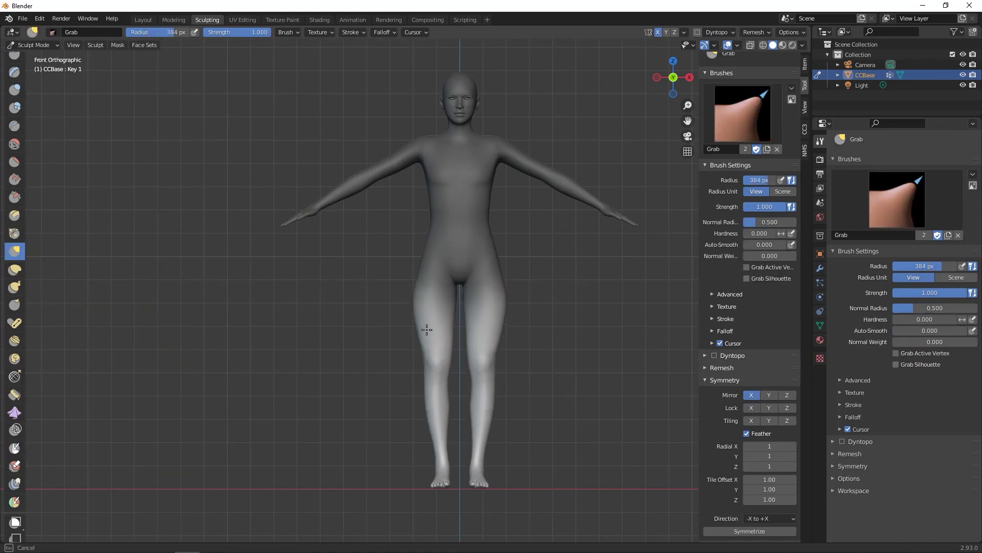
pyautogui.moveTo(427, 329); pyautogui.dragTo(431, 338)
pyautogui.moveTo(436, 441); pyautogui.dragTo(448, 481)
pyautogui.hotkey('ctrl', 'z')
pyautogui.hotkey('ctrl', 'z')
# Reduce the Grab brush radius to 251 px and nudge the calf outward just below the knee
pyautogui.press('[')
pyautogui.press('[')
pyautogui.press('[')
pyautogui.press('[')
pyautogui.moveTo(446, 395); pyautogui.dragTo(438, 391)
pyautogui.moveTo(415, 324)
pyautogui.mouseDown(button='middle')
pyautogui.moveTo(480, 324)
pyautogui.moveTo(478, 307)
pyautogui.moveTo(450, 329)
pyautogui.mouseUp(button='middle')
pyautogui.press('KP_1')
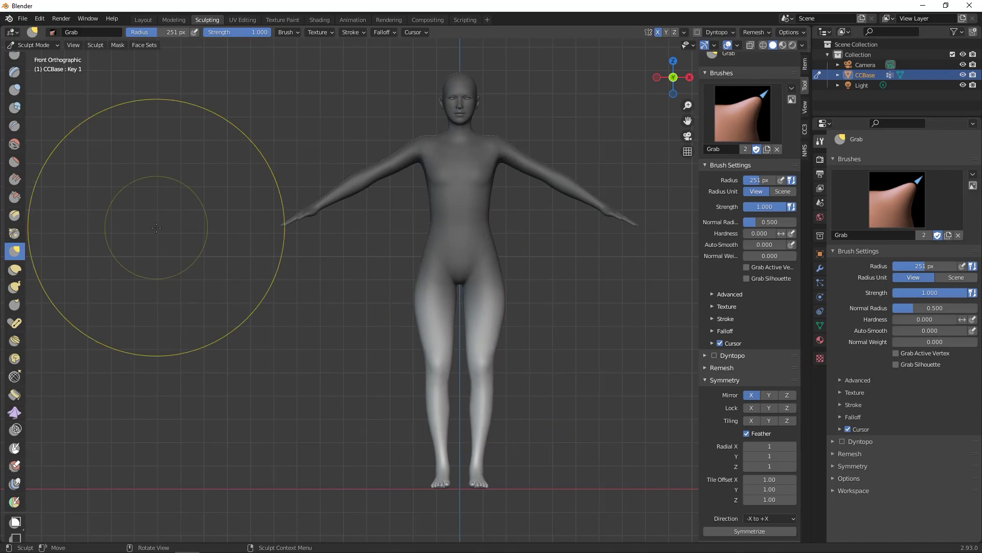
# In Edit Mode, lasso-select one whole leg below the crotch and move it outward with X mirroring so both legs spread apart
pyautogui.press('Tab')
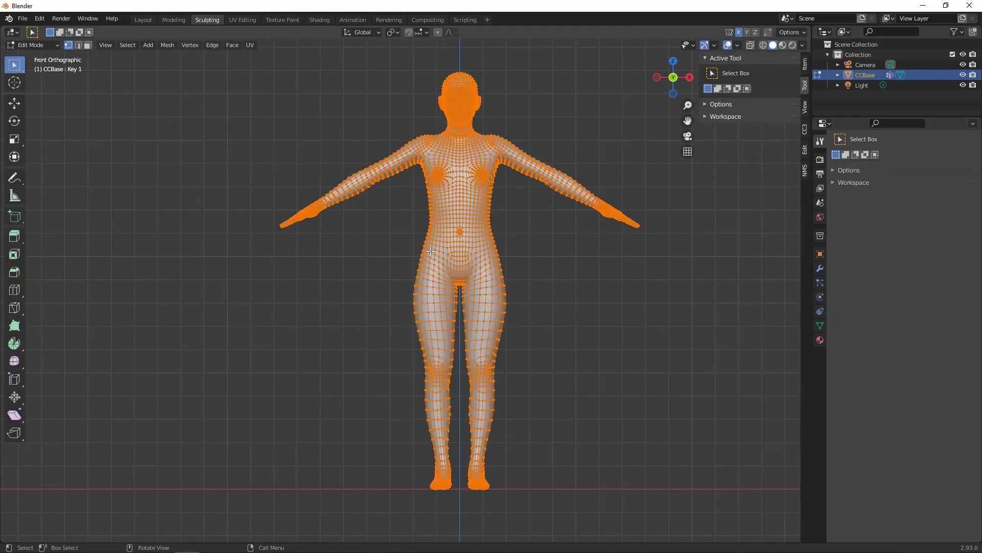
pyautogui.click(446, 317)
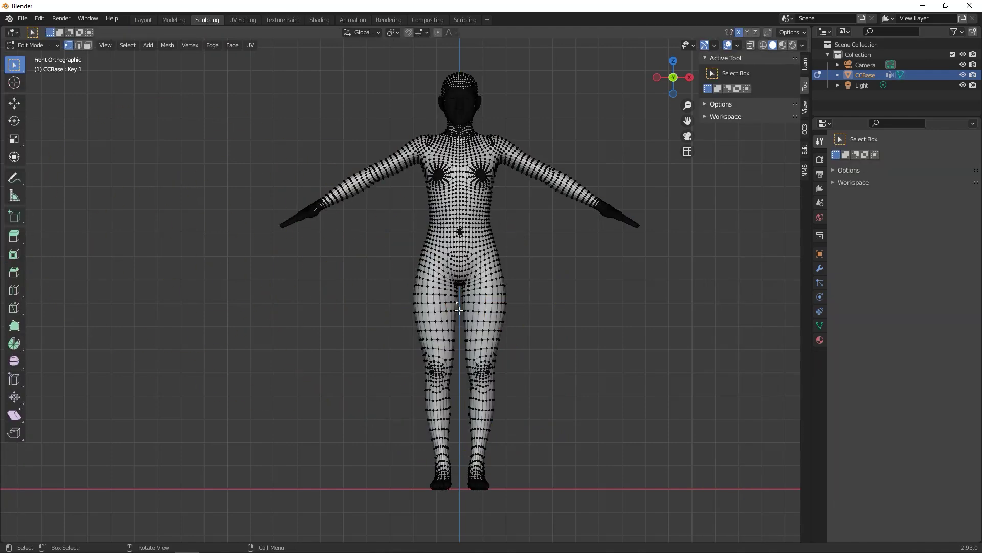
pyautogui.hotkey('alt', 'z')
pyautogui.moveTo(458, 290)
pyautogui.keyDown('ctrl'); pyautogui.mouseDown(button='right')
pyautogui.moveTo(333, 465)
pyautogui.moveTo(454, 520)
pyautogui.moveTo(458, 286)
pyautogui.mouseUp(button='right'); pyautogui.keyUp('ctrl')
pyautogui.hotkey('alt', 'z')
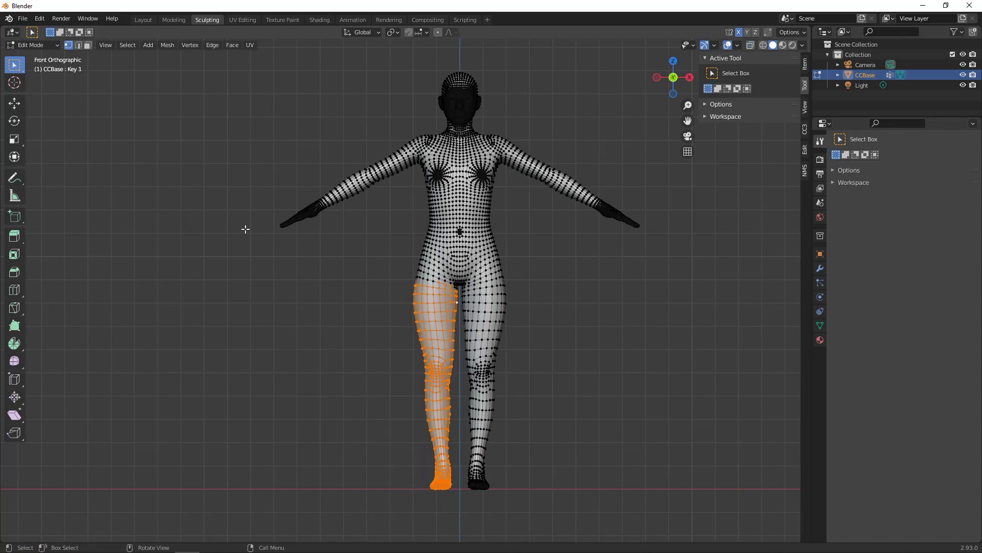
pyautogui.click(16, 106)
pyautogui.moveTo(482, 439); pyautogui.dragTo(440, 440)
pyautogui.click(477, 391)
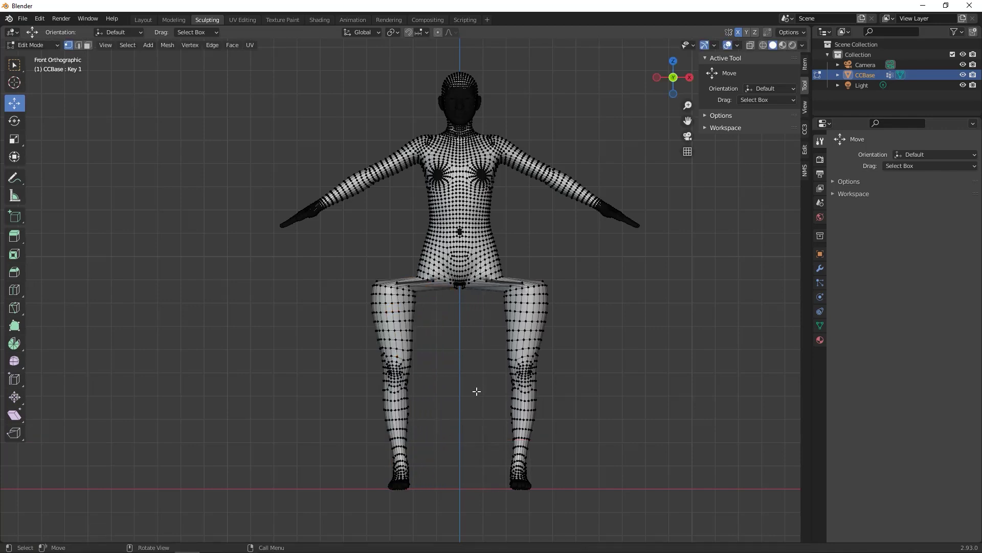
# Select the whole body above the legs, enlarge it slightly and move it up about 0.33 m
pyautogui.moveTo(260, 134)
pyautogui.keyDown('ctrl'); pyautogui.mouseDown(button='right')
pyautogui.moveTo(226, 275)
pyautogui.moveTo(362, 261)
pyautogui.moveTo(642, 116)
pyautogui.moveTo(266, 191)
pyautogui.mouseUp(button='right'); pyautogui.keyUp('ctrl')
pyautogui.hotkey('alt', 'z')
pyautogui.keyDown('shift'); pyautogui.moveTo(266, 191); pyautogui.dragTo(257, 284, button='middle'); pyautogui.keyUp('shift')
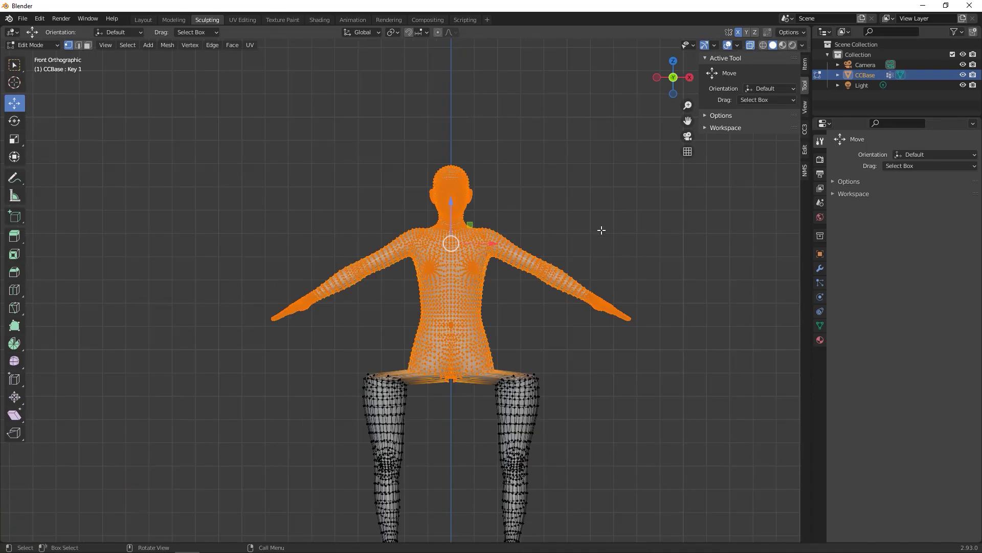
pyautogui.press('g')
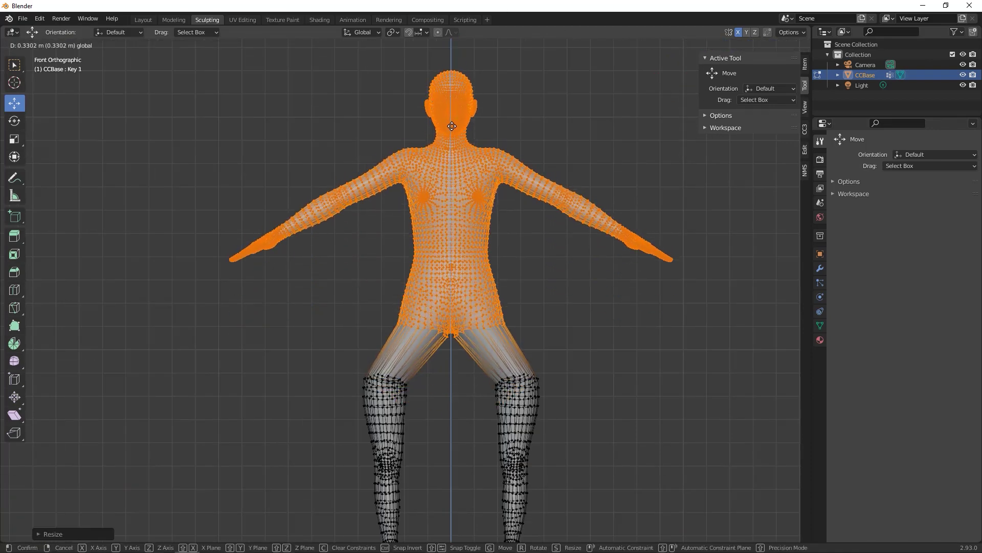
pyautogui.click(452, 126)
pyautogui.click(488, 240)
# Select one arm from just below the shoulder and move it about 0.21 m outward and 0.12 m down
pyautogui.moveTo(362, 125)
pyautogui.keyDown('ctrl'); pyautogui.mouseDown(button='right')
pyautogui.moveTo(198, 186)
pyautogui.moveTo(404, 153)
pyautogui.moveTo(402, 134)
pyautogui.mouseUp(button='right'); pyautogui.keyUp('ctrl')
pyautogui.moveTo(402, 132)
pyautogui.keyDown('ctrl'); pyautogui.keyDown('shift'); pyautogui.mouseDown(button='right')
pyautogui.moveTo(398, 162)
pyautogui.moveTo(417, 207)
pyautogui.mouseUp(button='right'); pyautogui.keyUp('shift'); pyautogui.keyUp('ctrl')
pyautogui.press('g')
pyautogui.press('Escape')
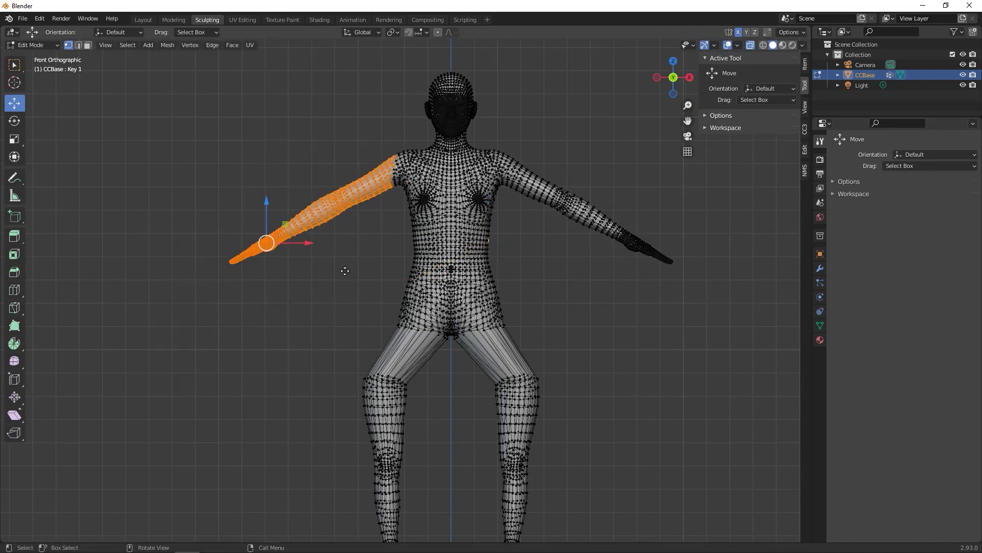
pyautogui.press('g')
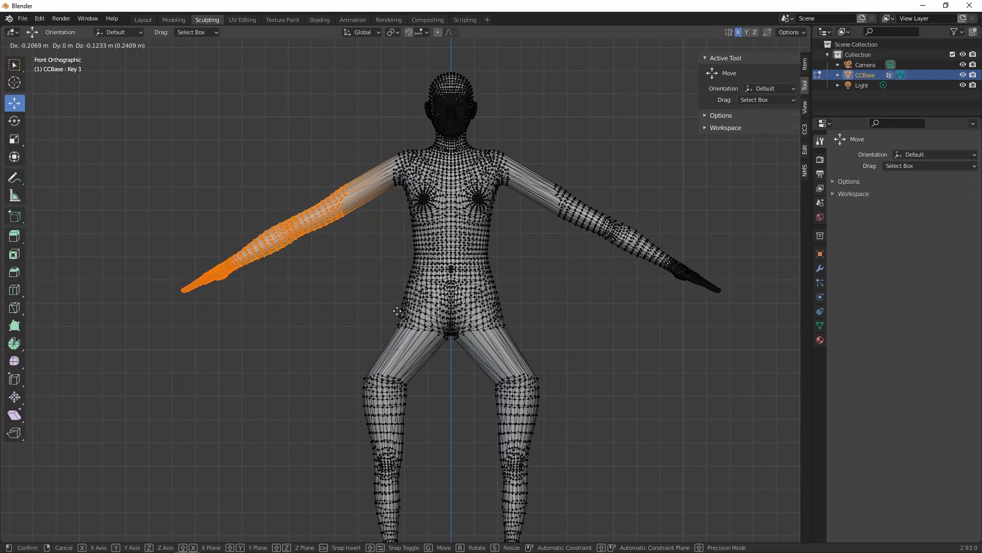
pyautogui.click(320, 291)
# Select only the lower forearm and hand of the same arm and move them further outward and down
pyautogui.hotkey('alt', 'a')
pyautogui.keyDown('ctrl'); pyautogui.keyDown('shift'); pyautogui.moveTo(290, 264); pyautogui.dragTo(171, 287, button='right'); pyautogui.keyUp('shift'); pyautogui.keyUp('ctrl')
pyautogui.moveTo(274, 287)
pyautogui.keyDown('ctrl'); pyautogui.mouseDown(button='right')
pyautogui.moveTo(133, 278)
pyautogui.moveTo(95, 391)
pyautogui.mouseUp(button='right'); pyautogui.keyUp('ctrl')
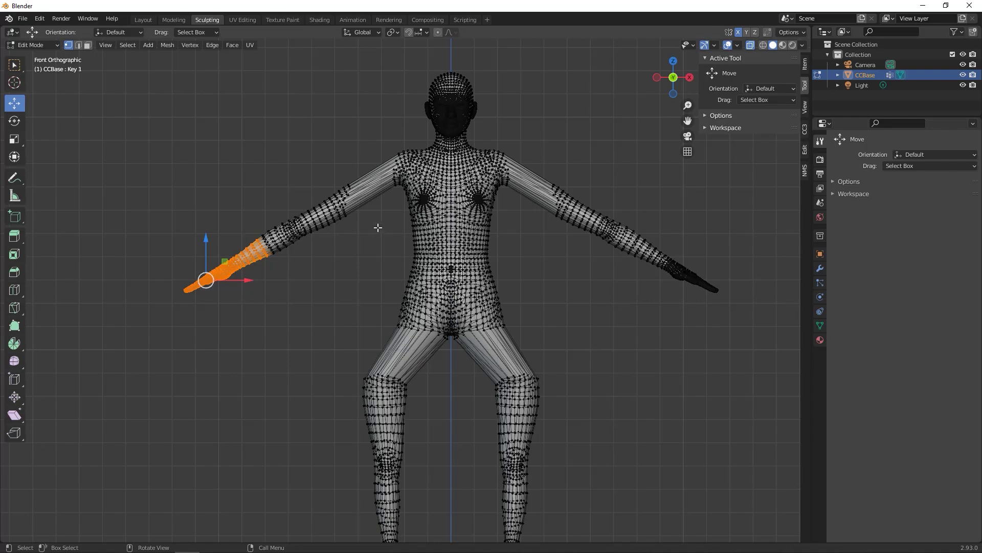
pyautogui.press('g')
pyautogui.click(329, 248)
# Clear the mask in Sculpt Mode and pull the upper arm near the shoulder with the Grab brush at a 117 px radius
pyautogui.press('Tab')
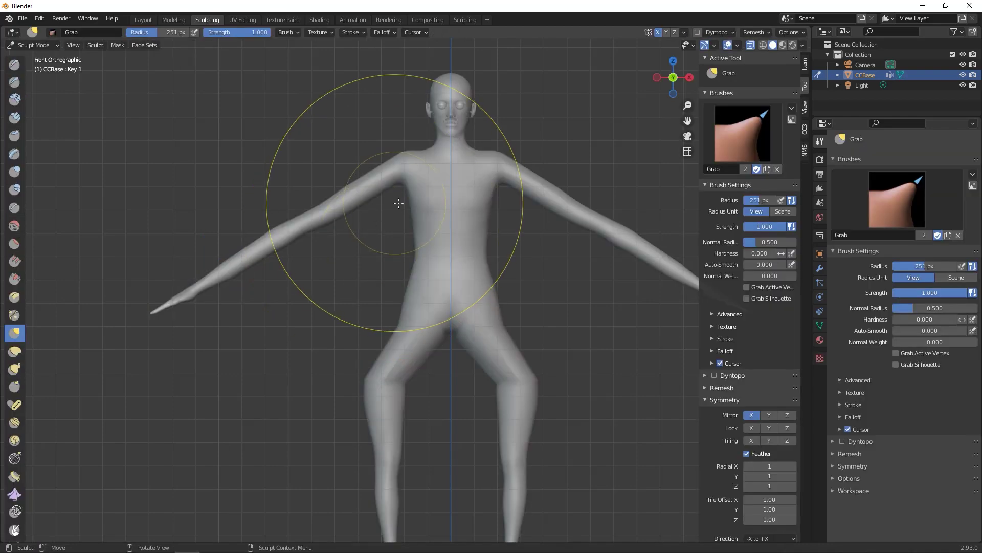
pyautogui.click(117, 45)
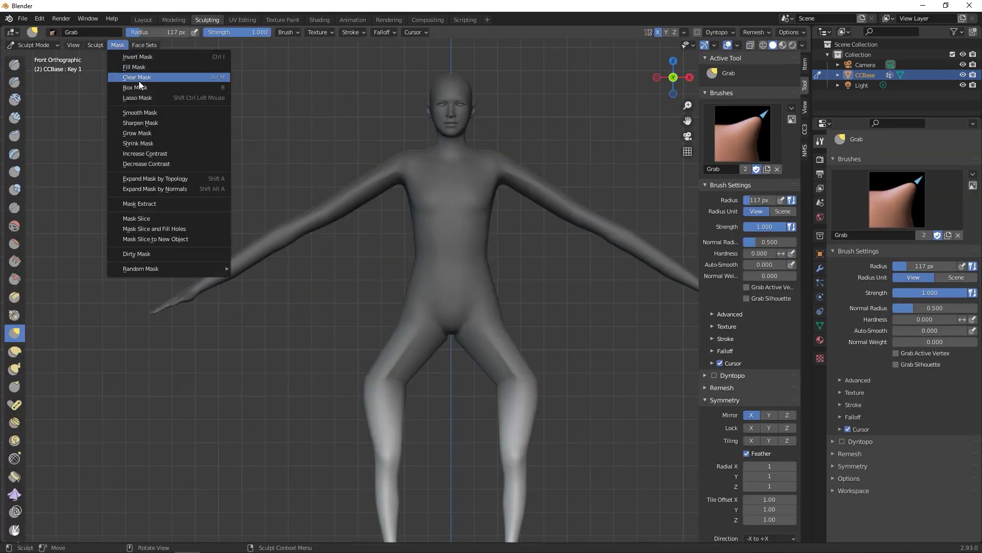
pyautogui.click(137, 79)
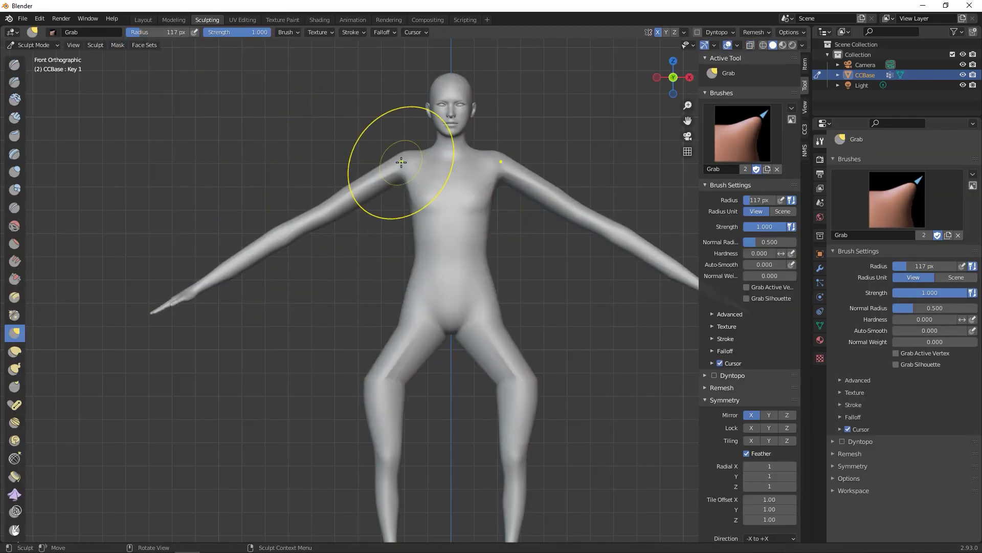
pyautogui.moveTo(398, 169); pyautogui.dragTo(364, 189)
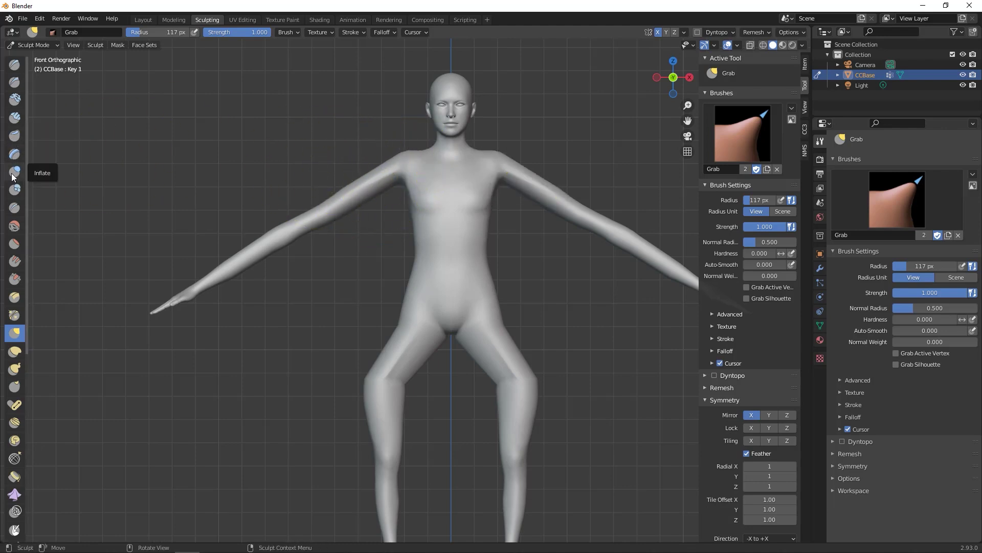
# Smooth the crotch and upper thighs with the Smooth brush at strength 0.170
pyautogui.click(15, 225)
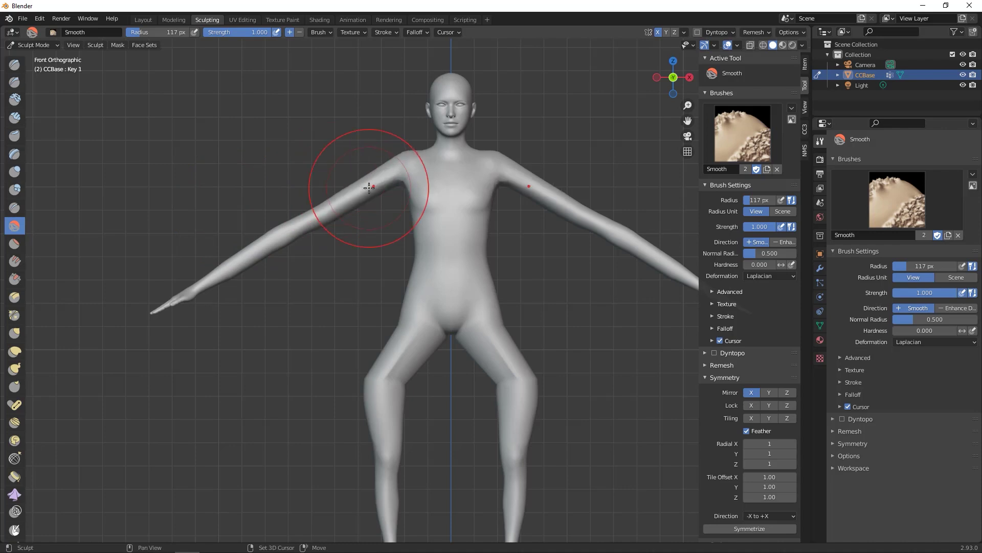
pyautogui.moveTo(217, 33); pyautogui.dragTo(215, 33)
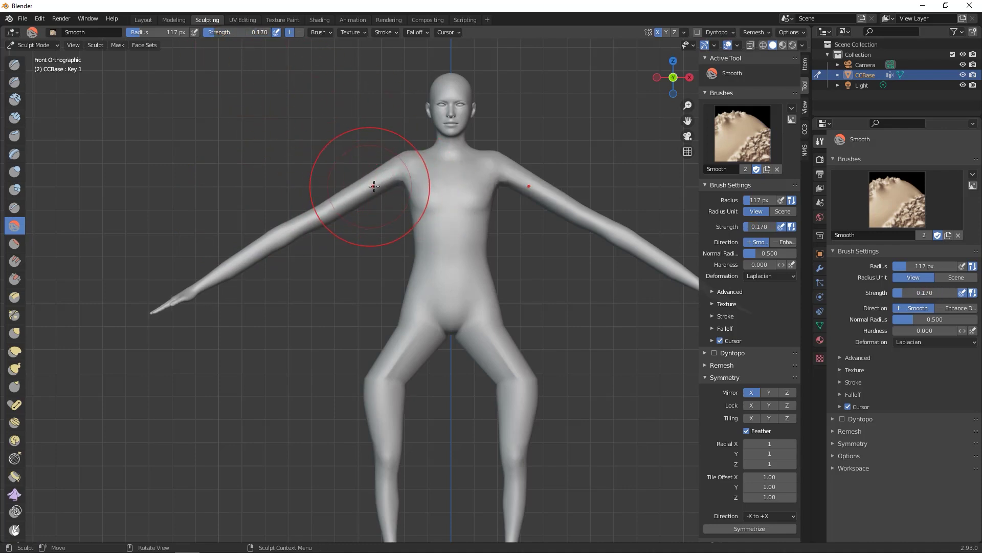
pyautogui.moveTo(431, 311)
pyautogui.mouseDown()
pyautogui.moveTo(383, 382)
pyautogui.moveTo(407, 364)
pyautogui.mouseUp()
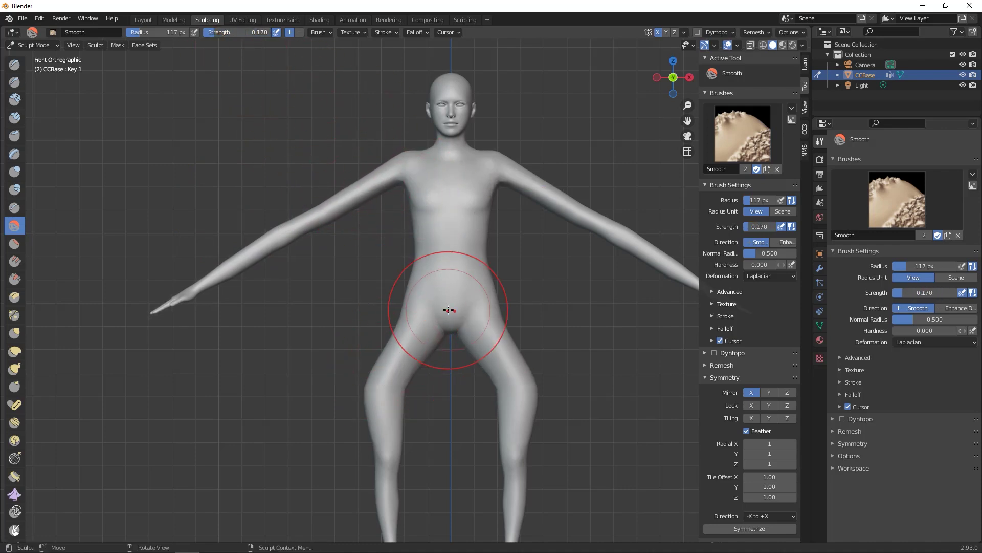
pyautogui.moveTo(443, 319); pyautogui.dragTo(413, 331)
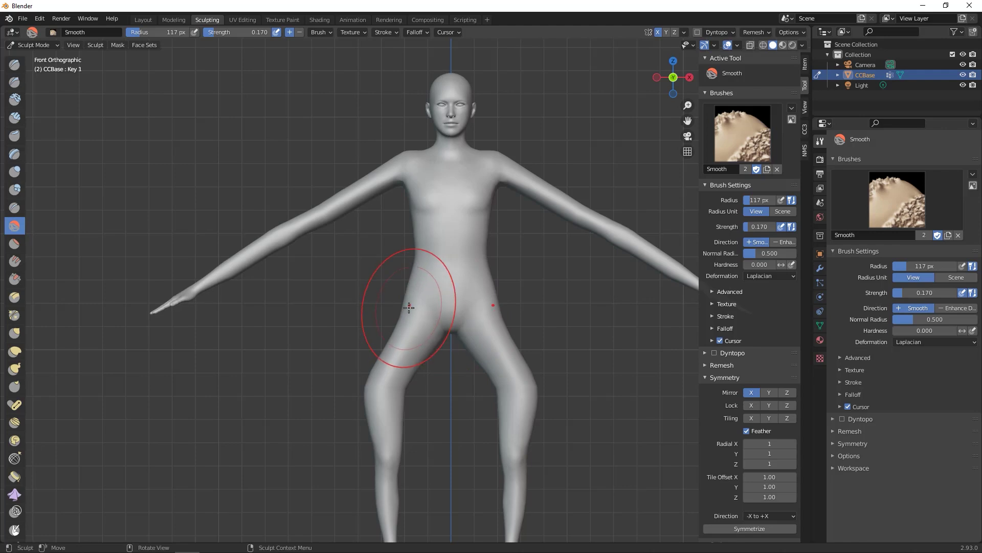
# Reshape the hips and thighs into a straighter line with the Grab brush at a 196 px radius
pyautogui.press('g')
pyautogui.moveTo(410, 308)
pyautogui.mouseDown()
pyautogui.moveTo(352, 362)
pyautogui.moveTo(424, 395)
pyautogui.mouseUp()
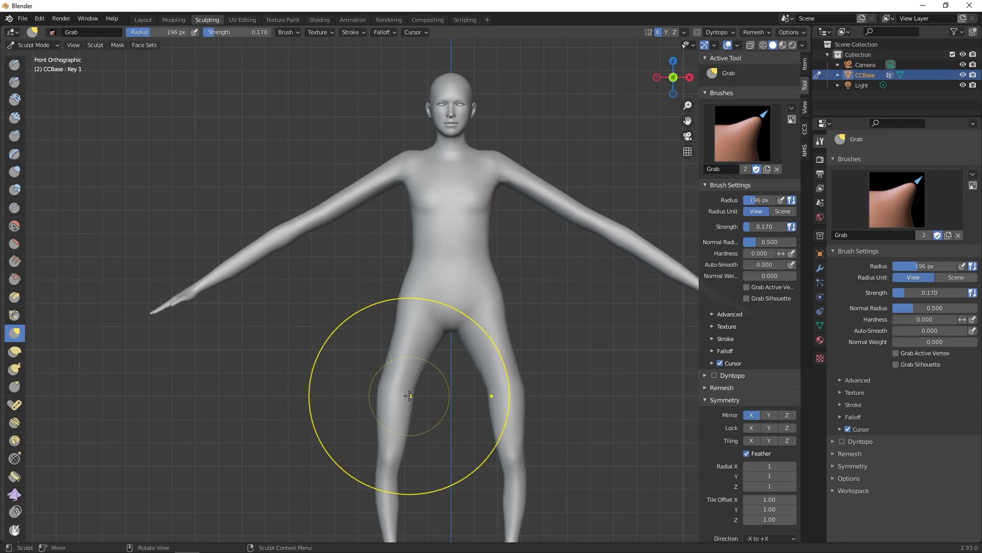
# Pull the knees and lower legs inward with the Grab brush at about a 192 px radius and smooth the inner thighs
pyautogui.moveTo(369, 461); pyautogui.dragTo(388, 496)
pyautogui.moveTo(372, 399); pyautogui.dragTo(389, 403)
pyautogui.moveTo(415, 345)
pyautogui.keyDown('shift'); pyautogui.mouseDown()
pyautogui.moveTo(409, 387)
pyautogui.moveTo(419, 389)
pyautogui.mouseUp(); pyautogui.keyUp('shift')
pyautogui.press('[')
pyautogui.press('[')
pyautogui.press('[')
pyautogui.press('[')
pyautogui.press(']')
pyautogui.press(']')
pyautogui.press(']')
pyautogui.press(']')
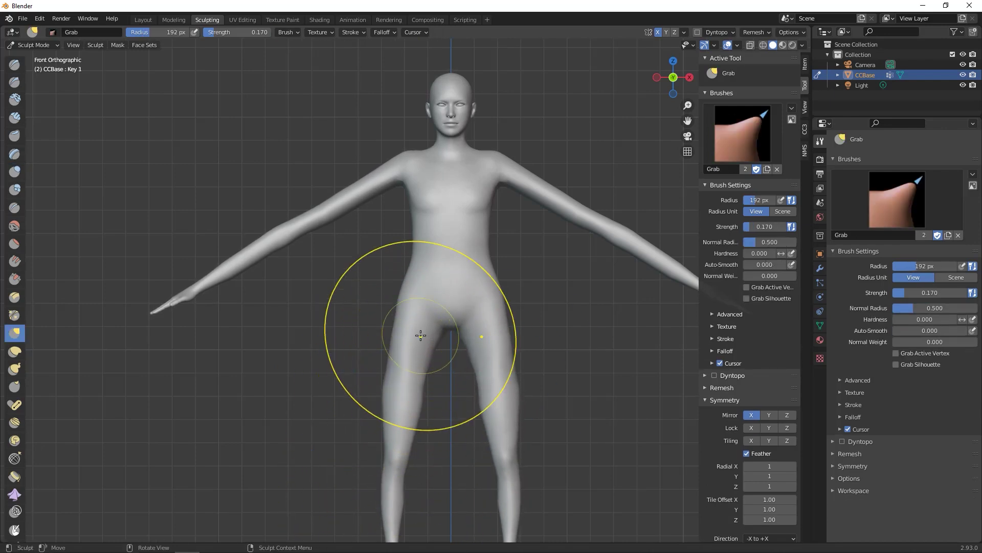
pyautogui.press('[')
pyautogui.press('[')
# Widen the waist, belly and hips into a rounder torso with the Grab brush at a 163 px radius
pyautogui.moveTo(433, 328)
pyautogui.mouseDown()
pyautogui.moveTo(424, 370)
pyautogui.moveTo(383, 365)
pyautogui.mouseUp()
pyautogui.press('[')
pyautogui.press('[')
pyautogui.press(']')
pyautogui.press(']')
pyautogui.press(']')
pyautogui.press(']')
pyautogui.press(']')
pyautogui.moveTo(417, 257)
pyautogui.mouseDown()
pyautogui.moveTo(405, 252)
pyautogui.moveTo(442, 246)
pyautogui.mouseUp()
pyautogui.press('[')
pyautogui.press('[')
pyautogui.press('[')
pyautogui.press(']')
pyautogui.moveTo(402, 274); pyautogui.dragTo(395, 270)
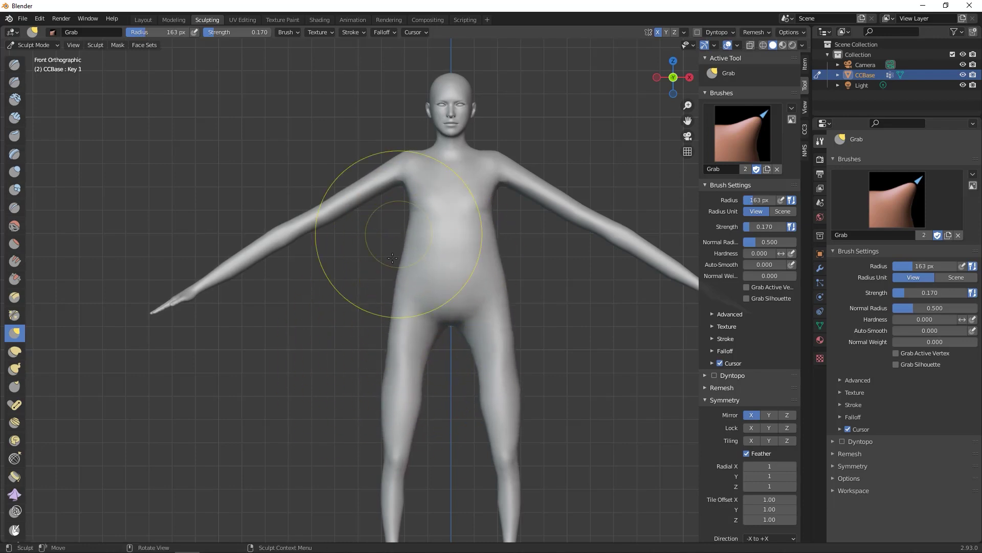
pyautogui.moveTo(410, 229); pyautogui.dragTo(395, 228)
pyautogui.moveTo(397, 302); pyautogui.dragTo(388, 303)
# Thicken the arms with the Inflate brush at strength 0.407 and adjust the armpit with the Grab brush at a 66 px radius
pyautogui.press('i')
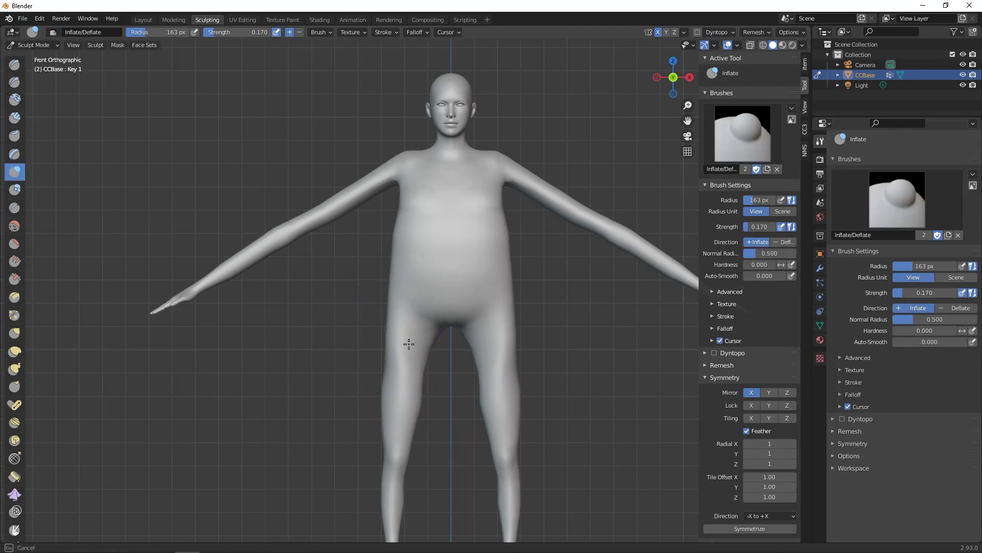
pyautogui.moveTo(410, 352)
pyautogui.mouseDown(button='middle')
pyautogui.moveTo(534, 368)
pyautogui.moveTo(655, 368)
pyautogui.mouseUp(button='middle')
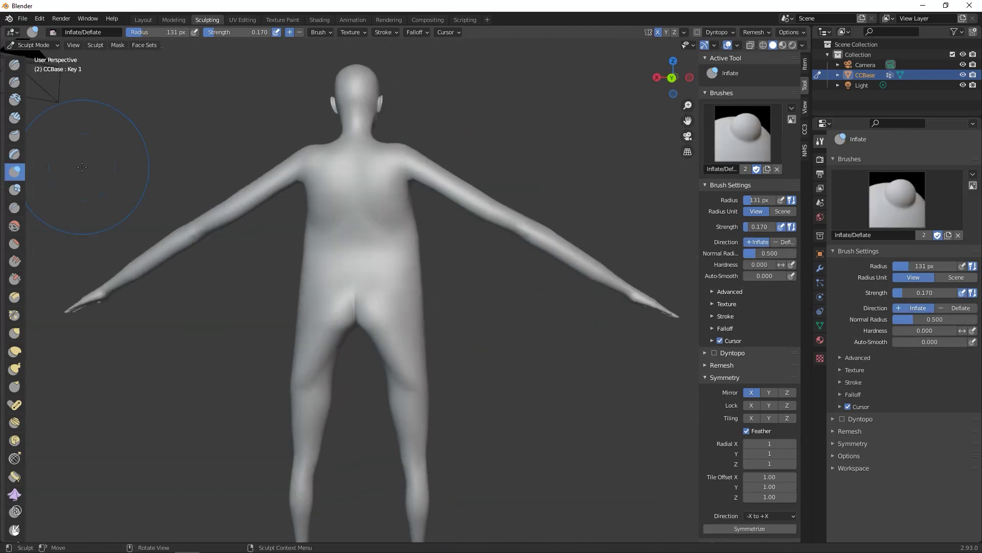
pyautogui.press('l')
pyautogui.press('i')
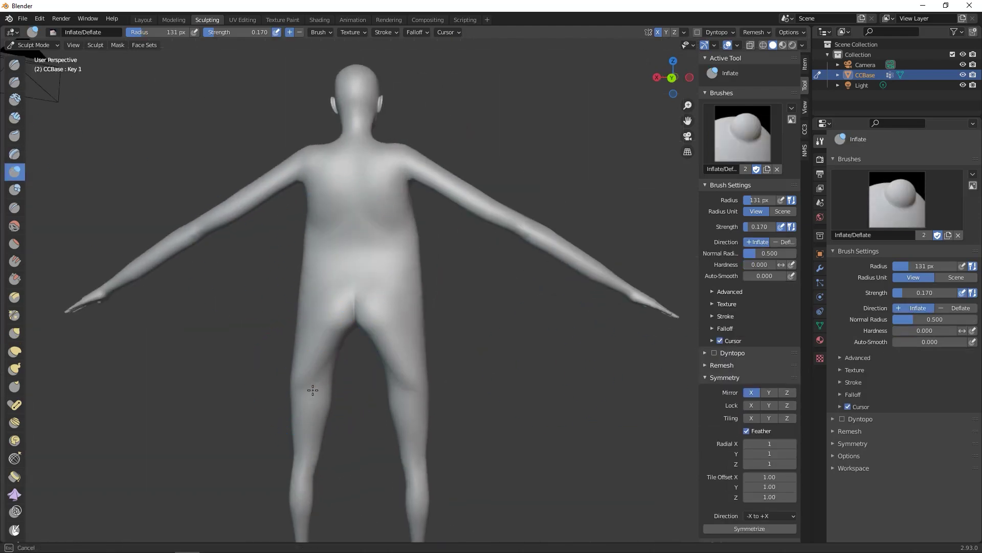
pyautogui.press('KP_1')
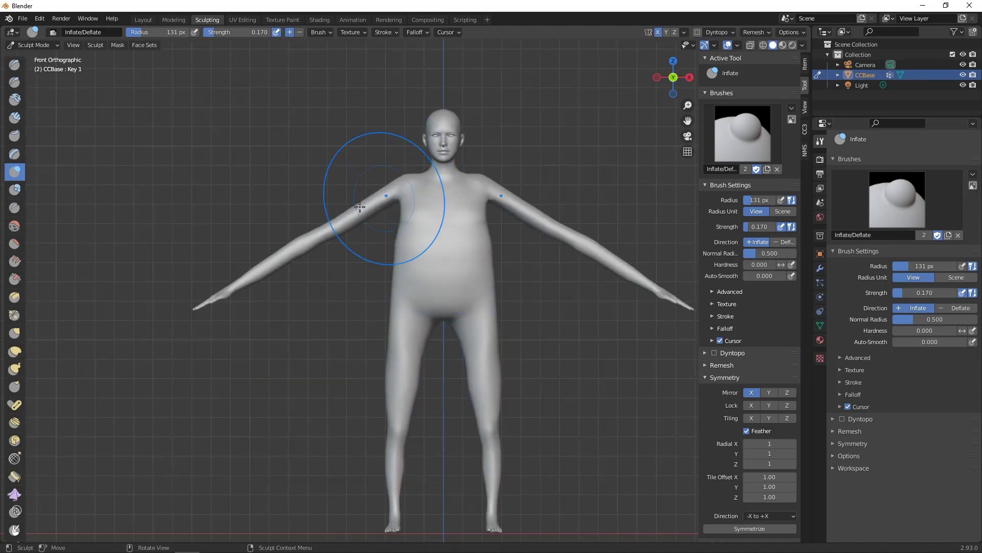
pyautogui.moveTo(230, 34); pyautogui.dragTo(246, 35)
pyautogui.moveTo(387, 196)
pyautogui.mouseDown()
pyautogui.moveTo(261, 268)
pyautogui.moveTo(368, 211)
pyautogui.mouseUp()
pyautogui.press('Tab')
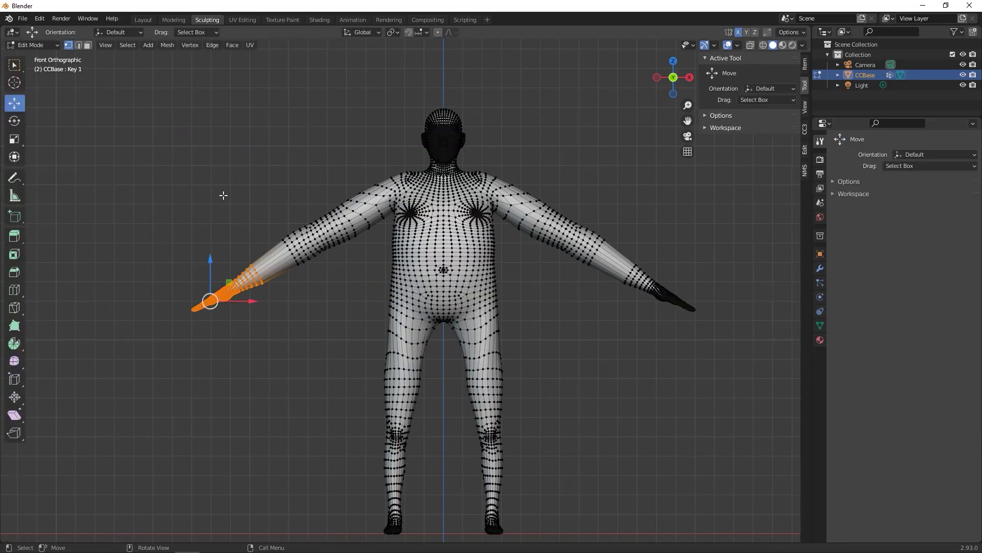
pyautogui.press('Tab')
pyautogui.press('g')
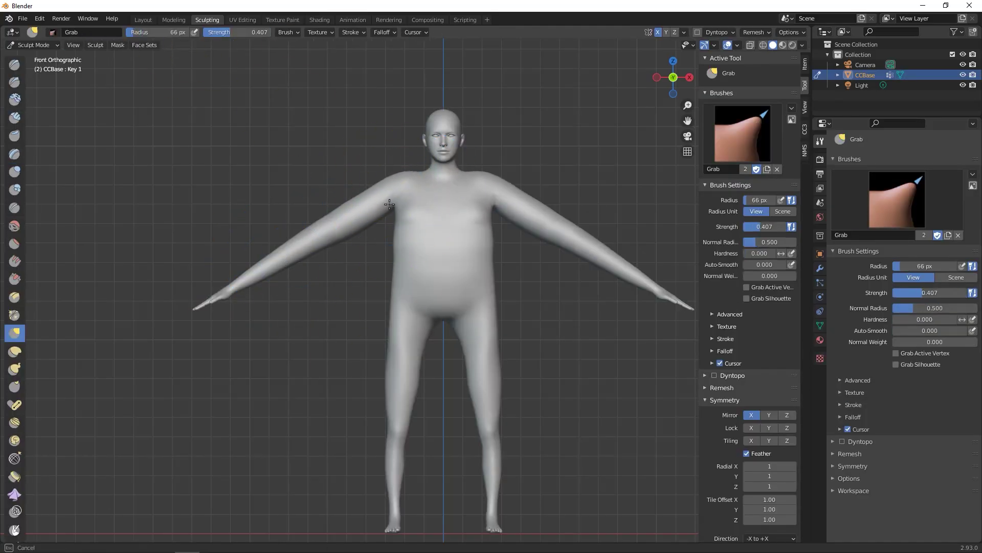
pyautogui.moveTo(389, 205); pyautogui.dragTo(388, 203)
# Reshape the crotch, thighs and knees with the Grab brush at a 223 px radius and inflate the belly and upper thighs
pyautogui.press('f')
pyautogui.press('f')
pyautogui.moveTo(417, 342)
pyautogui.mouseDown()
pyautogui.moveTo(408, 336)
pyautogui.moveTo(403, 348)
pyautogui.mouseUp()
pyautogui.press('f')
pyautogui.moveTo(395, 438); pyautogui.dragTo(412, 440)
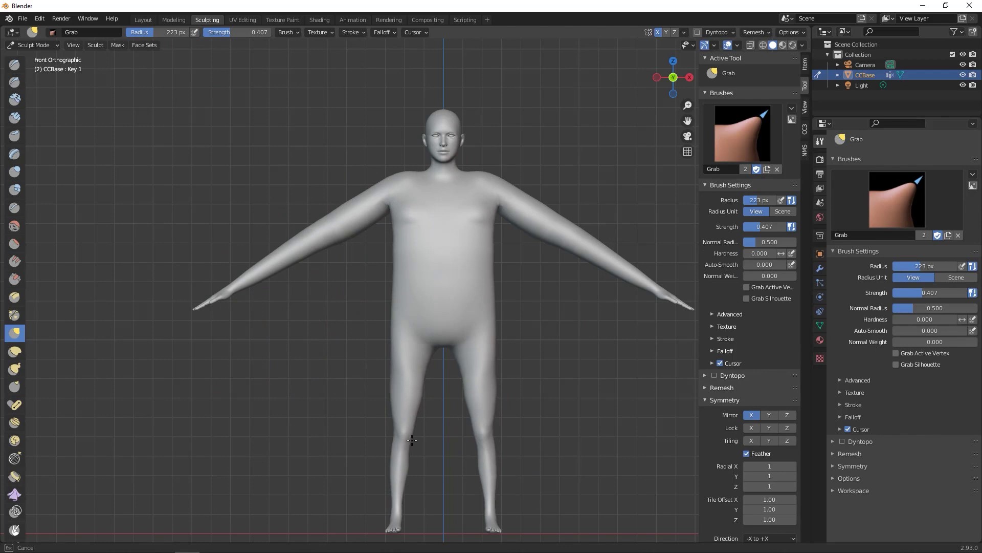
pyautogui.press('i')
pyautogui.moveTo(424, 287); pyautogui.dragTo(409, 404)
# In Edit Mode with X-ray, select the head, arms and chest vertices and move them up with proportional editing enabled
pyautogui.press('Tab')
pyautogui.scroll(-3, 390, 327)
pyautogui.hotkey('alt', 'z')
pyautogui.moveTo(526, 170)
pyautogui.keyDown('ctrl'); pyautogui.mouseDown(button='right')
pyautogui.moveTo(428, 269)
pyautogui.moveTo(589, 256)
pyautogui.mouseUp(button='right'); pyautogui.keyUp('ctrl')
pyautogui.scroll(7, 563, 266)
pyautogui.keyDown('ctrl'); pyautogui.keyDown('shift'); pyautogui.moveTo(587, 267); pyautogui.dragTo(471, 209, button='right'); pyautogui.keyUp('shift'); pyautogui.keyUp('ctrl')
pyautogui.scroll(-4, 461, 210)
pyautogui.click(438, 32)
pyautogui.click(451, 32)
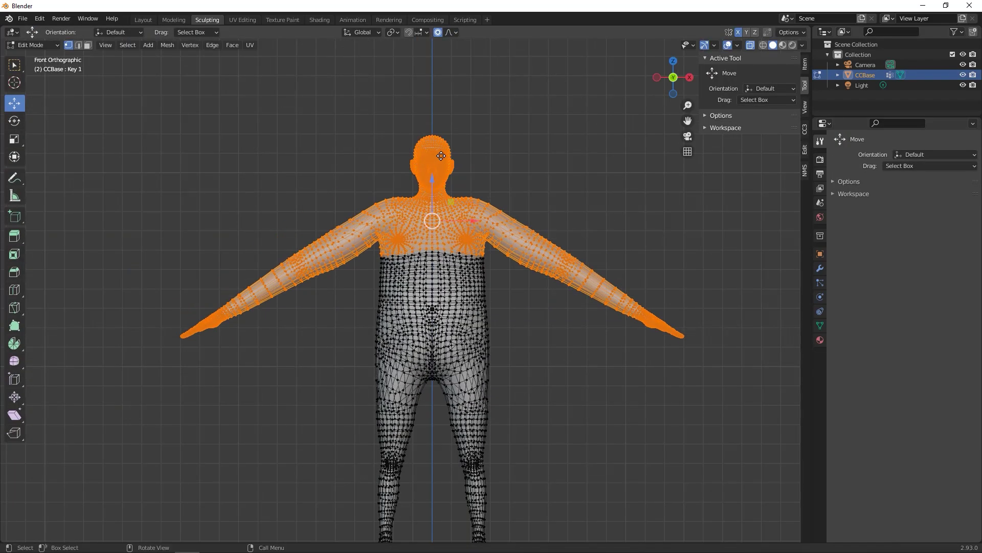
pyautogui.moveTo(441, 156); pyautogui.dragTo(441, 115)
# Select the navel vertex, lower the surrounding belly with proportional editing, and return to Sculpt Mode
pyautogui.click(432, 283)
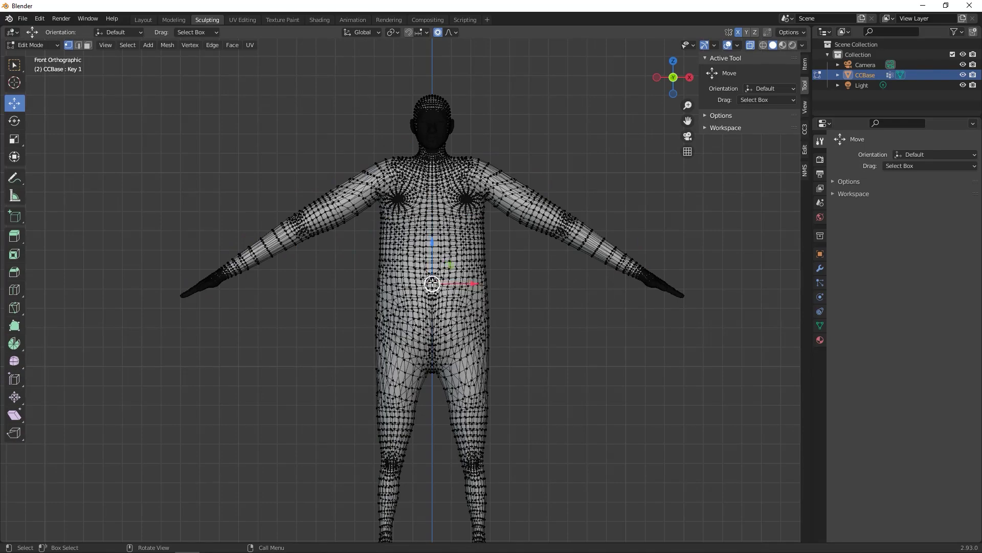
pyautogui.moveTo(454, 263); pyautogui.dragTo(457, 280)
pyautogui.scroll(6, 457, 279)
pyautogui.rightClick(458, 280)
pyautogui.moveTo(432, 245); pyautogui.dragTo(435, 260)
pyautogui.scroll(-2, 453, 277)
pyautogui.press('Tab')
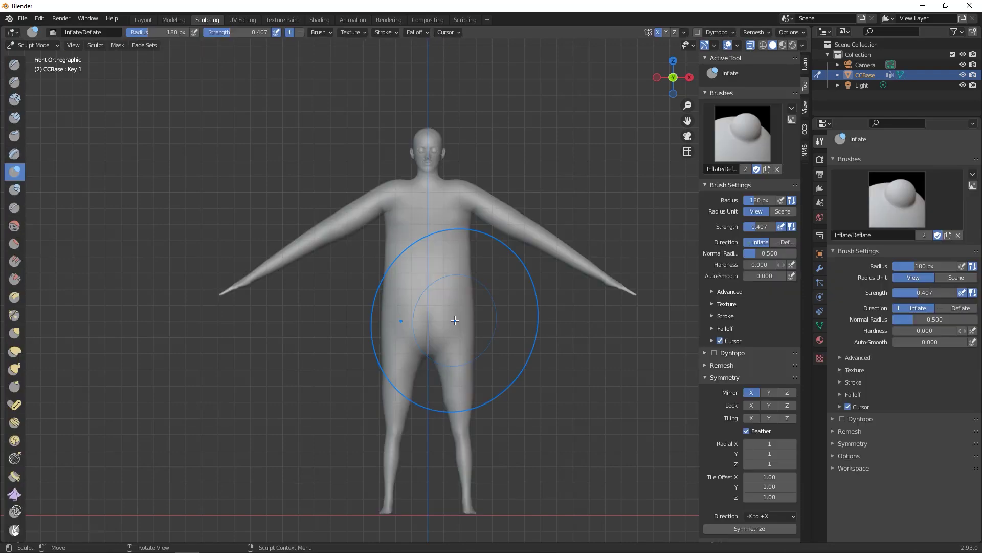
# Pull the lower belly down with the Grab brush at a 162 px radius and thicken the legs with the Inflate brush
pyautogui.press('g')
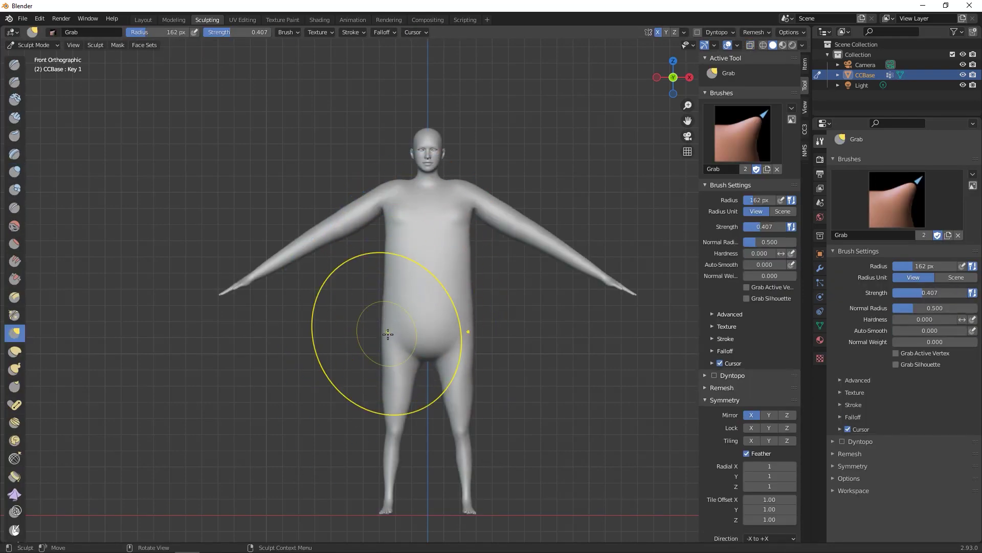
pyautogui.press('i')
pyautogui.moveTo(393, 398); pyautogui.dragTo(393, 455)
pyautogui.keyDown('shift'); pyautogui.moveTo(357, 386); pyautogui.dragTo(356, 410, button='middle'); pyautogui.keyUp('shift')
# Switch to the Mask brush and clear the sculpt mask on the body
pyautogui.press('m')
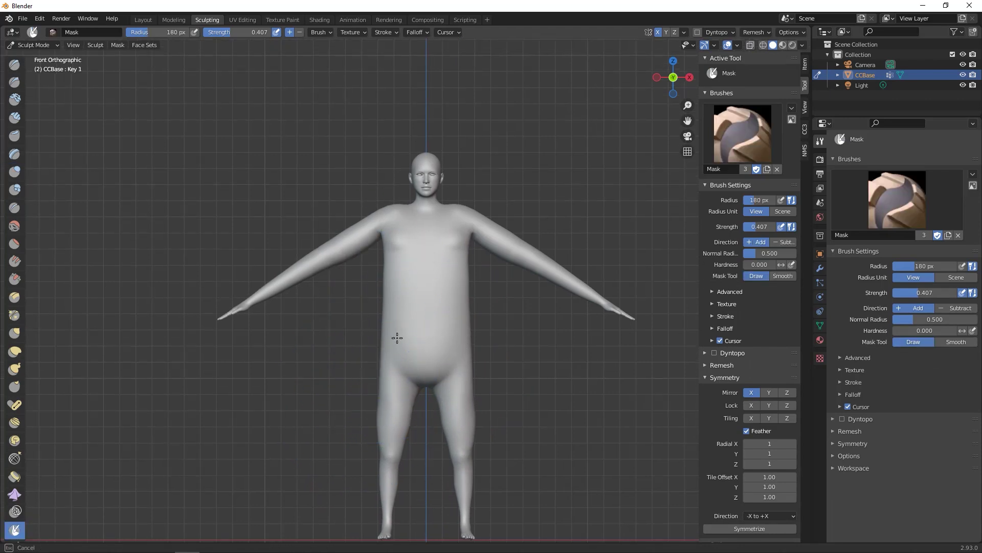
pyautogui.moveTo(281, 357); pyautogui.dragTo(370, 309, button='middle')
pyautogui.click(118, 45)
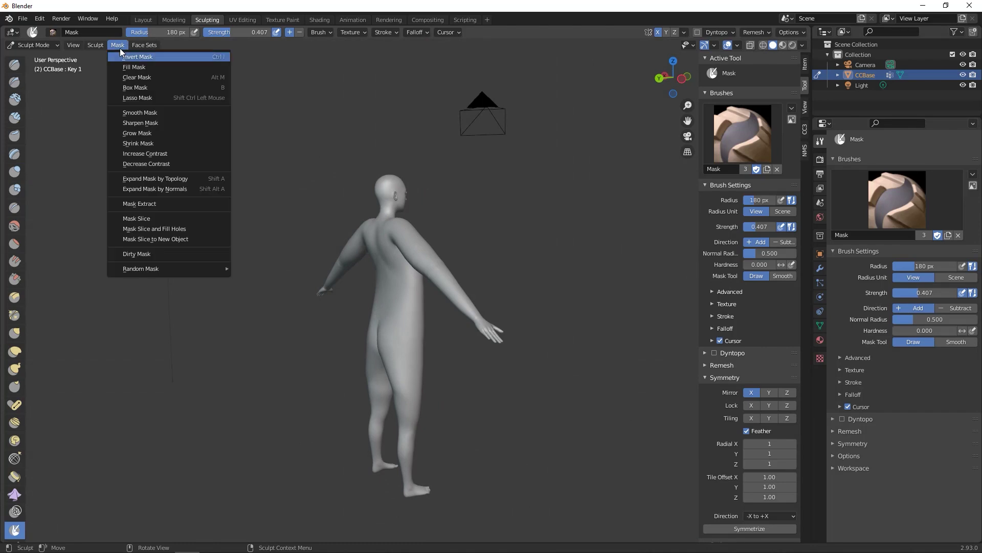
pyautogui.click(142, 77)
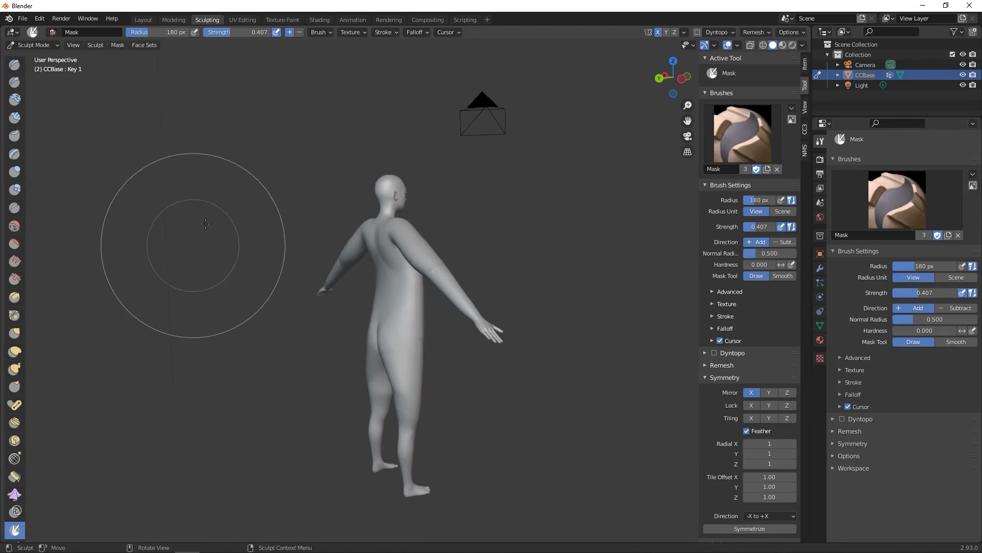
pyautogui.click(96, 45)
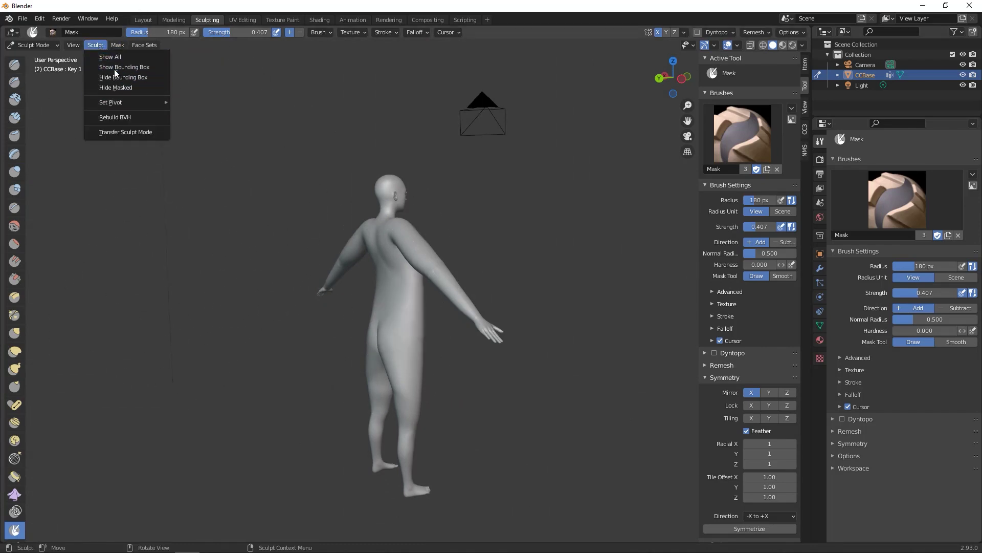
pyautogui.moveTo(118, 46)
pyautogui.click(137, 78)
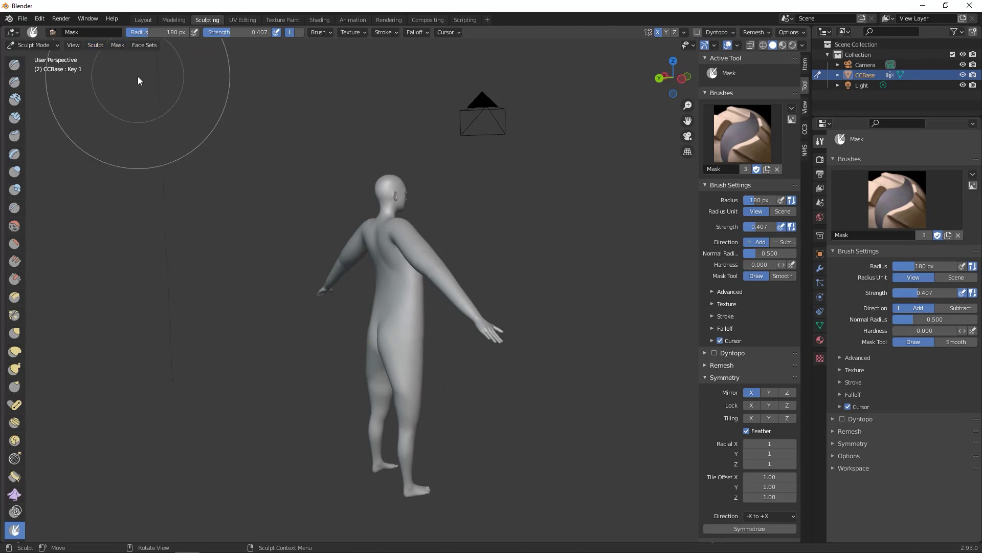
pyautogui.click(94, 47)
# Widen the belly, hips and buttocks with the Grab brush at 180 px and 145 px radii, working from front and back
pyautogui.click(19, 122)
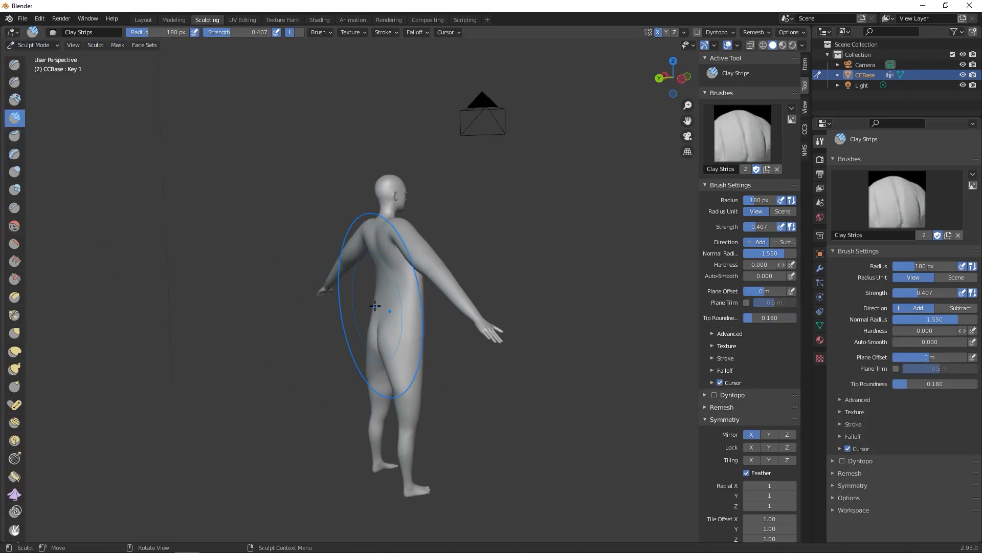
pyautogui.press('g')
pyautogui.moveTo(393, 310)
pyautogui.mouseDown(button='middle')
pyautogui.moveTo(378, 310)
pyautogui.moveTo(461, 315)
pyautogui.moveTo(368, 324)
pyautogui.mouseUp(button='middle')
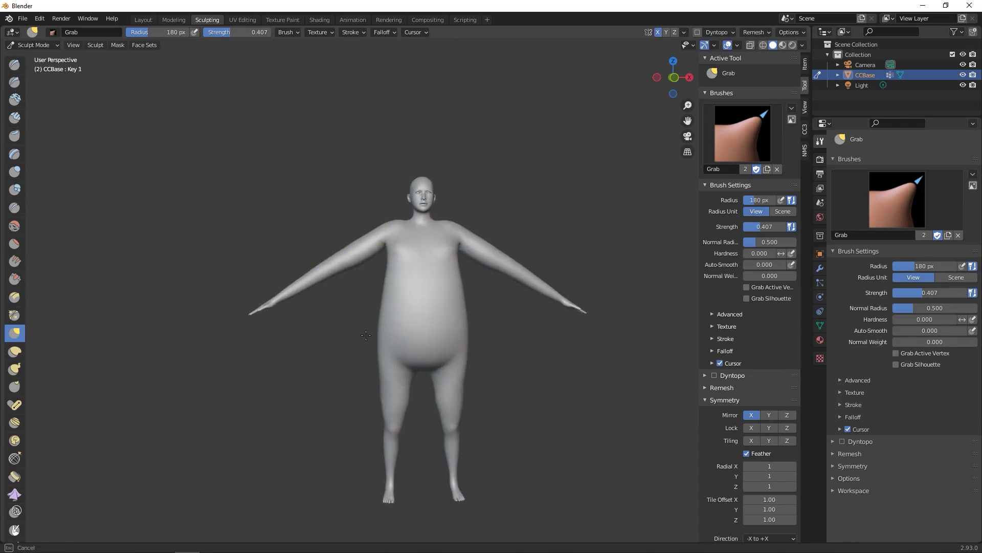
pyautogui.moveTo(382, 405)
pyautogui.mouseDown(button='middle')
pyautogui.moveTo(389, 389)
pyautogui.moveTo(412, 390)
pyautogui.moveTo(383, 310)
pyautogui.mouseUp(button='middle')
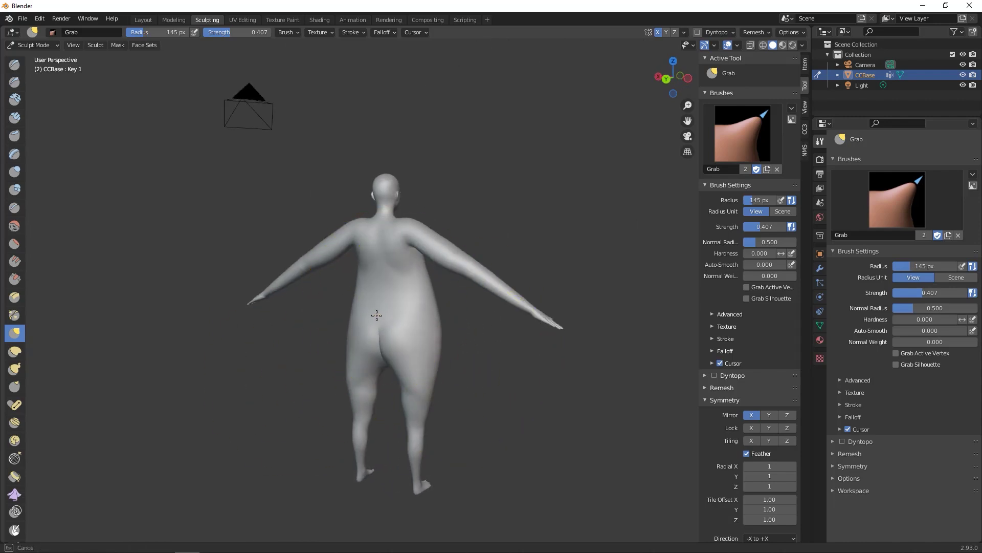
pyautogui.moveTo(297, 315); pyautogui.dragTo(368, 286, button='middle')
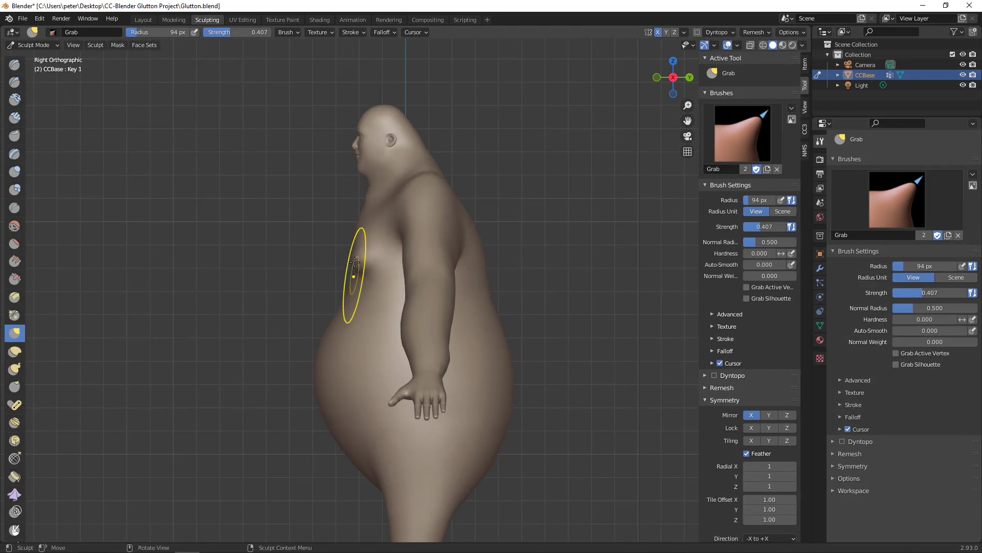
# Thicken the forearms with the Inflate brush at a 236 px radius
pyautogui.moveTo(344, 456); pyautogui.dragTo(448, 431, button='middle')
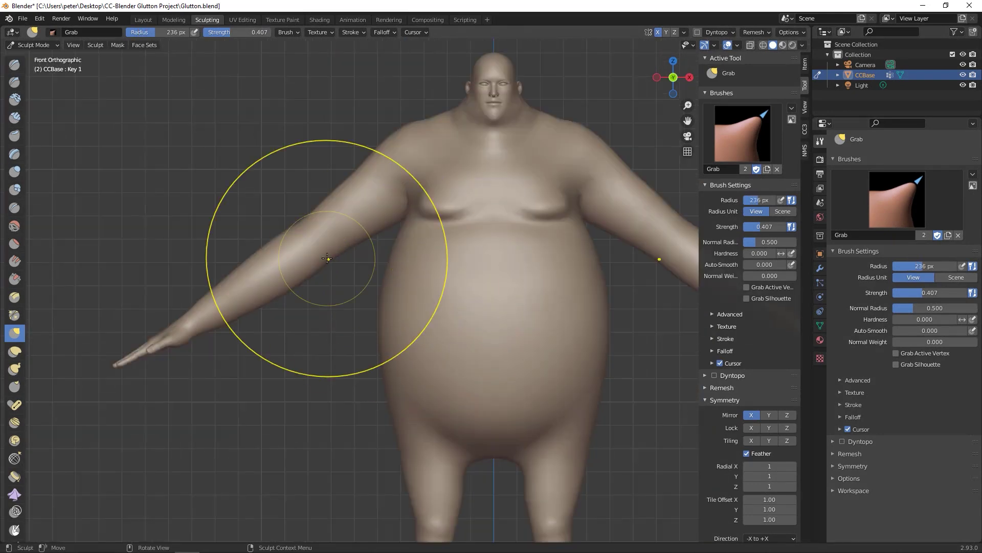
pyautogui.press('i')
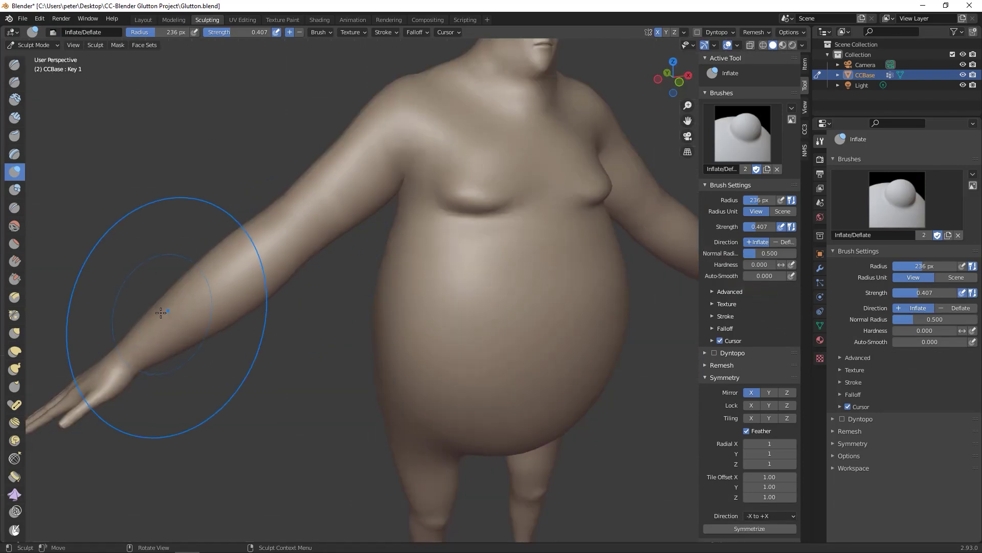
pyautogui.scroll(-3, 366, 153)
pyautogui.press('KP_1')
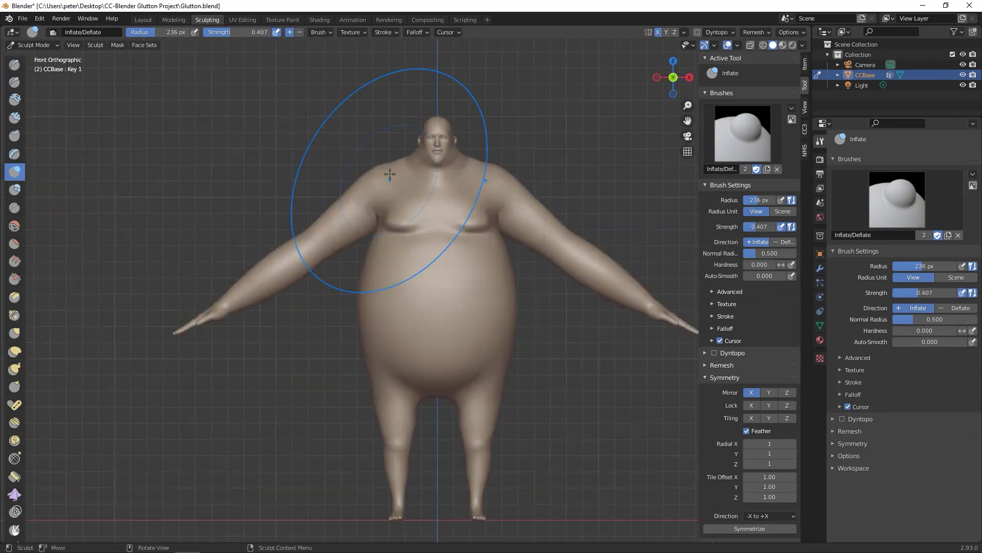
pyautogui.scroll(3, 395, 187)
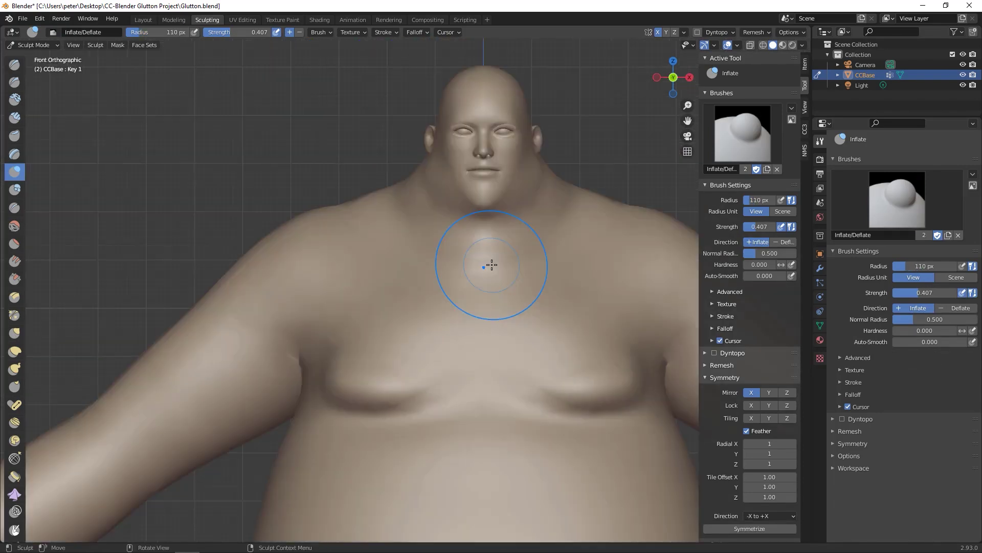
# Pull the jowls and double chin outward and down with the Grab brush, reducing the radius from 110 px to 71 px
pyautogui.keyDown('ctrl'); pyautogui.moveTo(493, 263); pyautogui.dragTo(412, 279, button='middle'); pyautogui.keyUp('ctrl')
pyautogui.press('g')
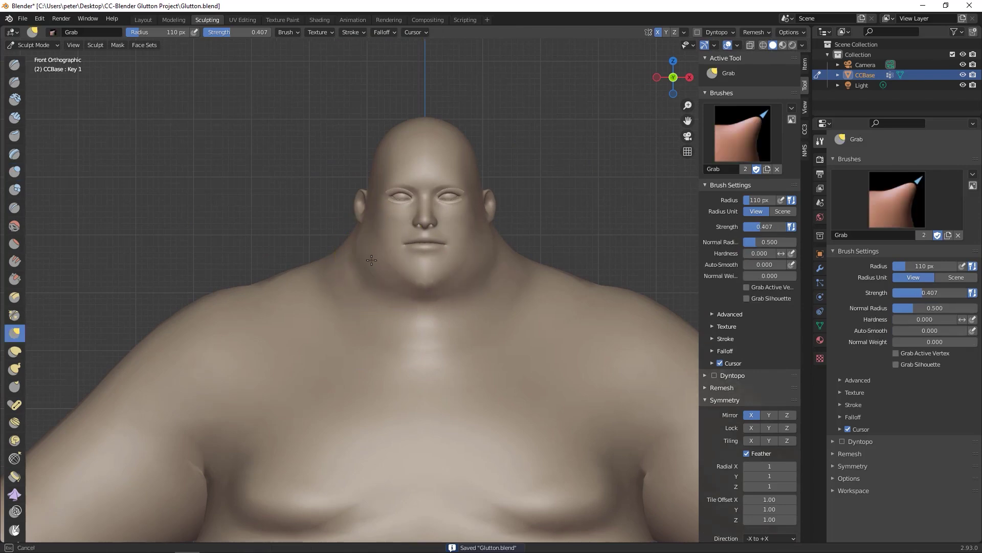
pyautogui.keyDown('shift'); pyautogui.moveTo(413, 253); pyautogui.dragTo(417, 309, button='middle'); pyautogui.keyUp('shift')
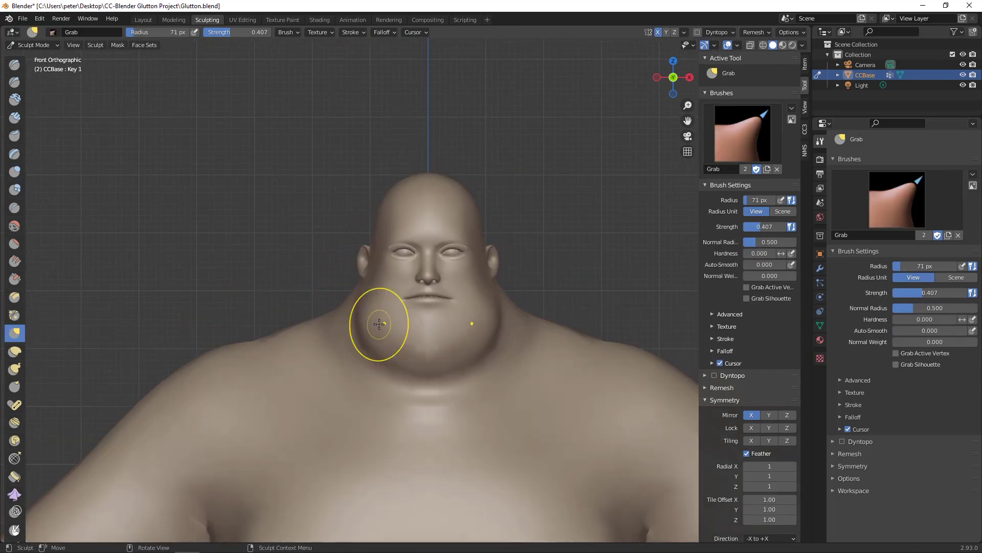
# Reshape the top of the skull and the chin profile with the Grab brush at a 171 px radius
pyautogui.press('f')
pyautogui.click(415, 170)
pyautogui.moveTo(414, 170)
pyautogui.mouseDown()
pyautogui.moveTo(416, 182)
pyautogui.moveTo(379, 197)
pyautogui.mouseUp()
pyautogui.press('KP_3')
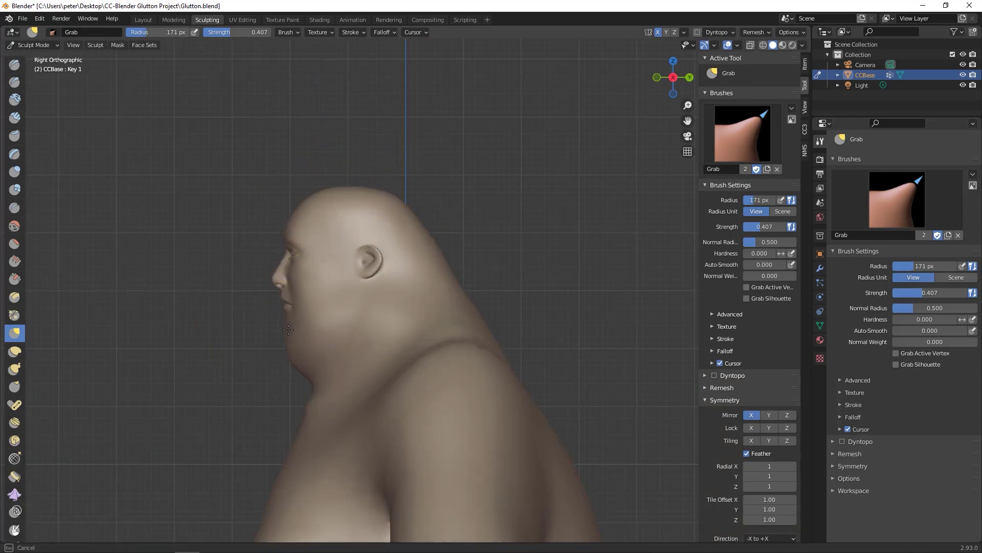
pyautogui.moveTo(288, 327); pyautogui.dragTo(283, 327)
# Widen and round the nose with the Grab brush at 71 px and 105 px radii, undoing the last stroke
pyautogui.press('KP_1')
pyautogui.scroll(3, 317, 321)
pyautogui.keyDown('shift'); pyautogui.moveTo(437, 328); pyautogui.dragTo(351, 341, button='middle'); pyautogui.keyUp('shift')
pyautogui.press('[')
pyautogui.press('[')
pyautogui.press('[')
pyautogui.press('[')
pyautogui.press('[')
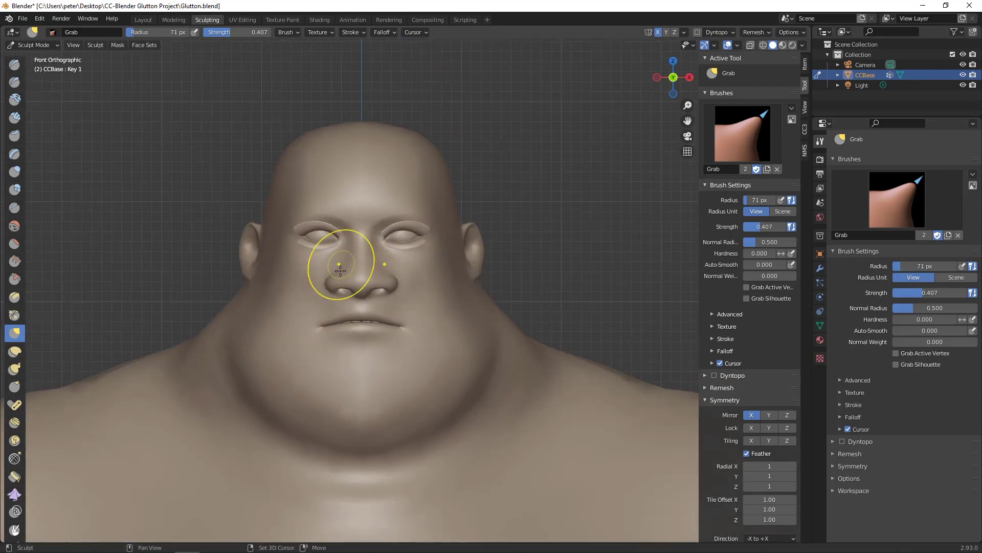
pyautogui.press('f')
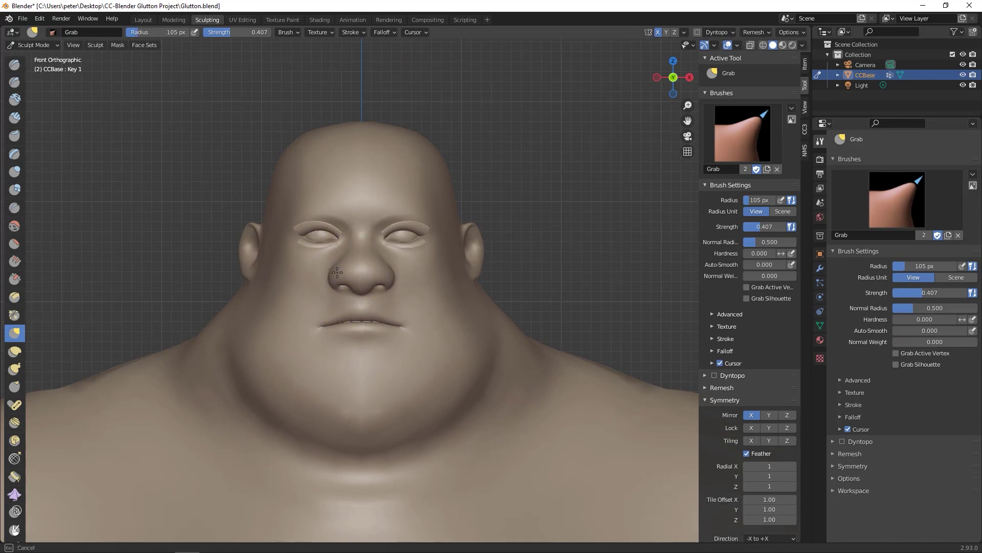
pyautogui.hotkey('ctrl', 'z')
# Pull the mouth corners outward and down with the Grab brush at a 186 px radius and plump the nose with the Inflate brush
pyautogui.click(792, 33)
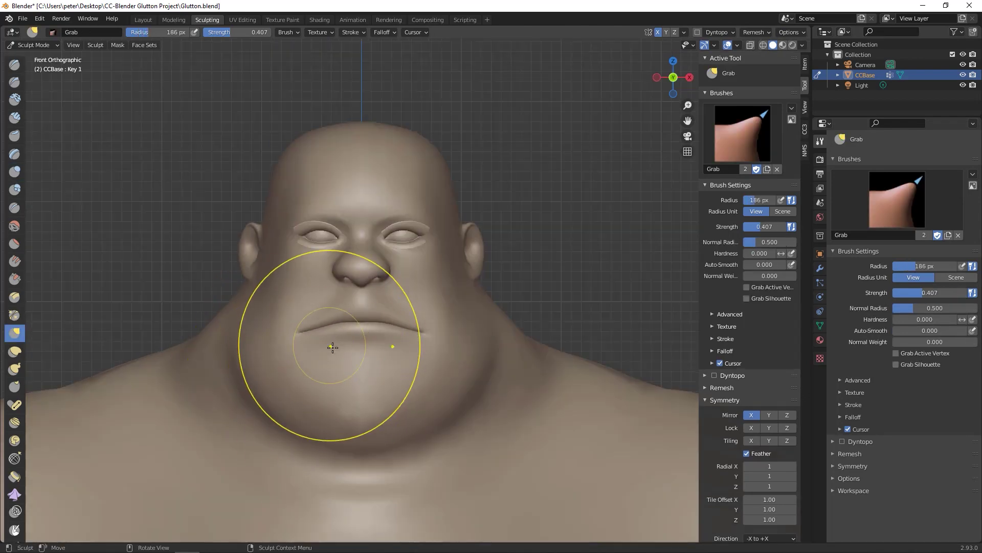
pyautogui.press('i')
pyautogui.press('f')
# Reshape the chin and throat profile from the side with the Grab brush at 121 px and 182 px radii
pyautogui.press('g')
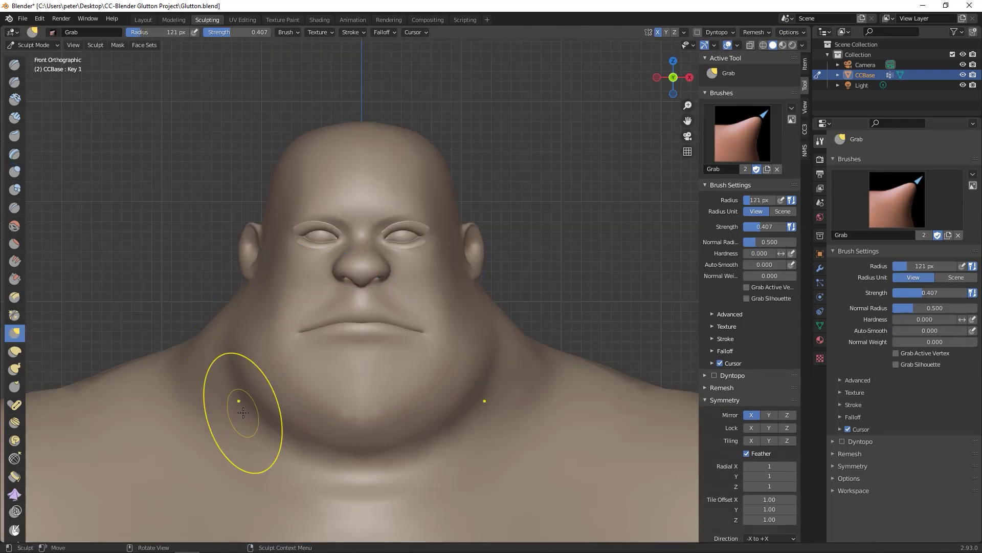
pyautogui.press('KP_3')
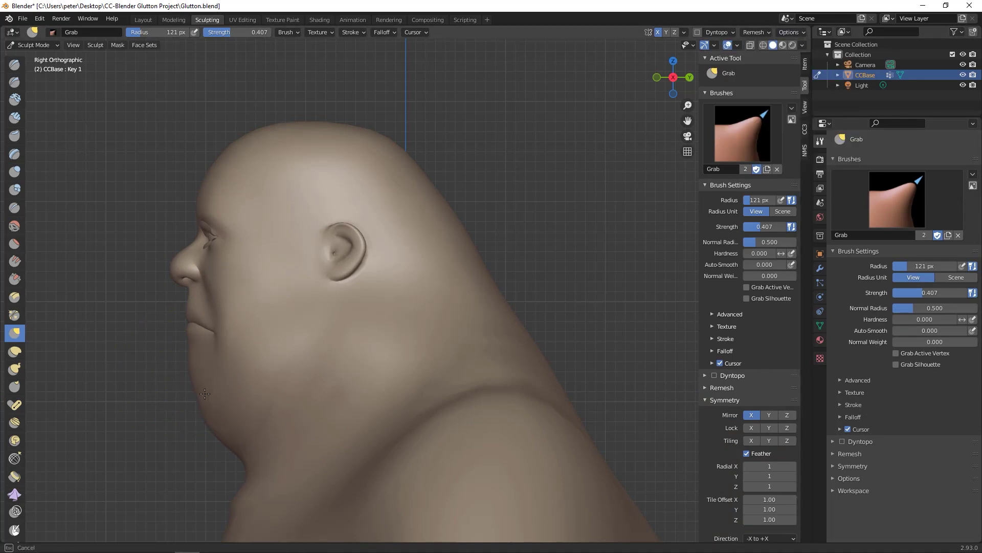
pyautogui.press('f')
pyautogui.click(198, 449)
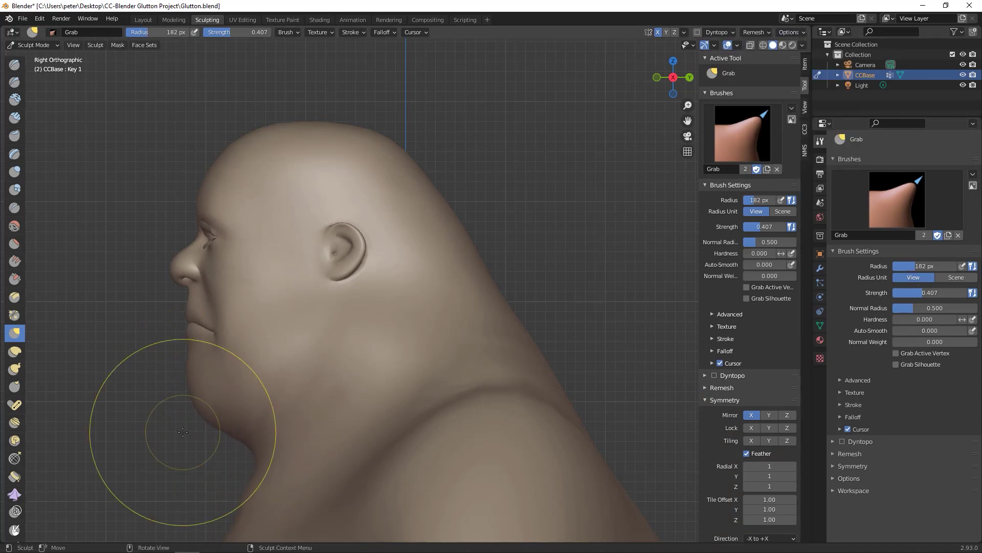
# Adjust the ears and narrow the upper sides of the skull from the front with the Grab brush at a 178 px radius
pyautogui.press('KP_1')
pyautogui.moveTo(254, 265); pyautogui.dragTo(228, 259)
pyautogui.press('f')
pyautogui.click(293, 140)
pyautogui.moveTo(296, 139); pyautogui.dragTo(309, 147)
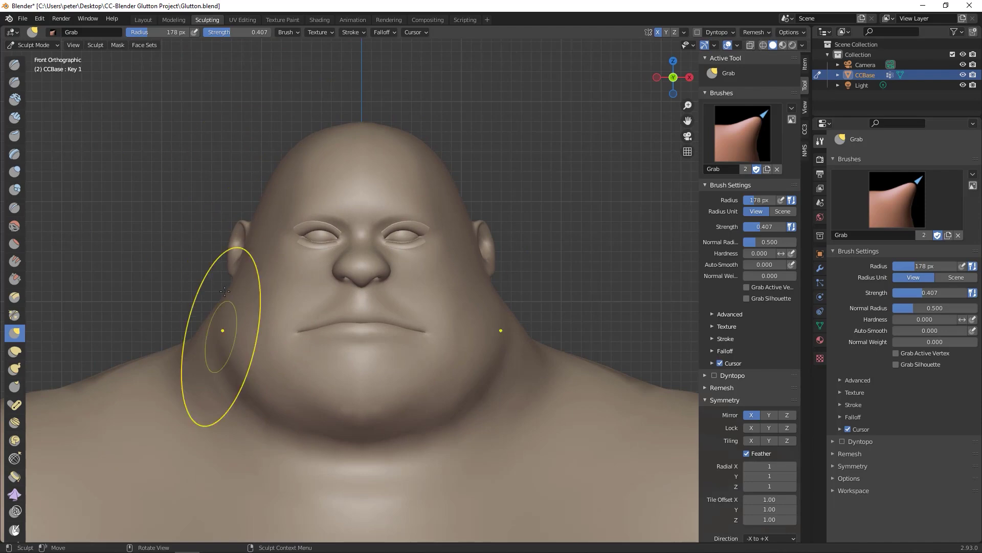
# Refine the chin and jaw line with the Draw Sharp brush in Subtract mode at a 91 px radius
pyautogui.scroll(-6, 155, 328)
pyautogui.moveTo(336, 393)
pyautogui.keyDown('shift'); pyautogui.mouseDown(button='middle')
pyautogui.moveTo(383, 213)
pyautogui.moveTo(345, 379)
pyautogui.mouseUp(button='middle'); pyautogui.keyUp('shift')
pyautogui.scroll(5, 326, 357)
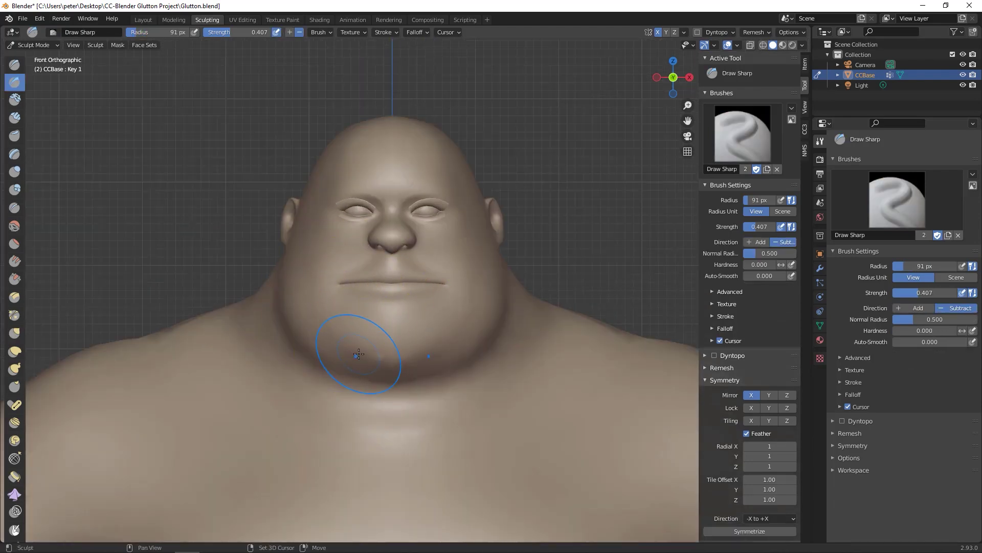
pyautogui.scroll(2, 362, 205)
pyautogui.moveTo(340, 314)
pyautogui.mouseDown(button='middle')
pyautogui.moveTo(243, 338)
pyautogui.moveTo(286, 266)
pyautogui.mouseUp(button='middle')
pyautogui.scroll(2, 292, 358)
pyautogui.press('f')
pyautogui.click(296, 412)
# Reshape the lips and mouth corners from the front with the Grab brush, starting at a 30 px radius
pyautogui.press('KP_1')
pyautogui.scroll(-4, 364, 383)
pyautogui.press('g')
pyautogui.scroll(3, 447, 307)
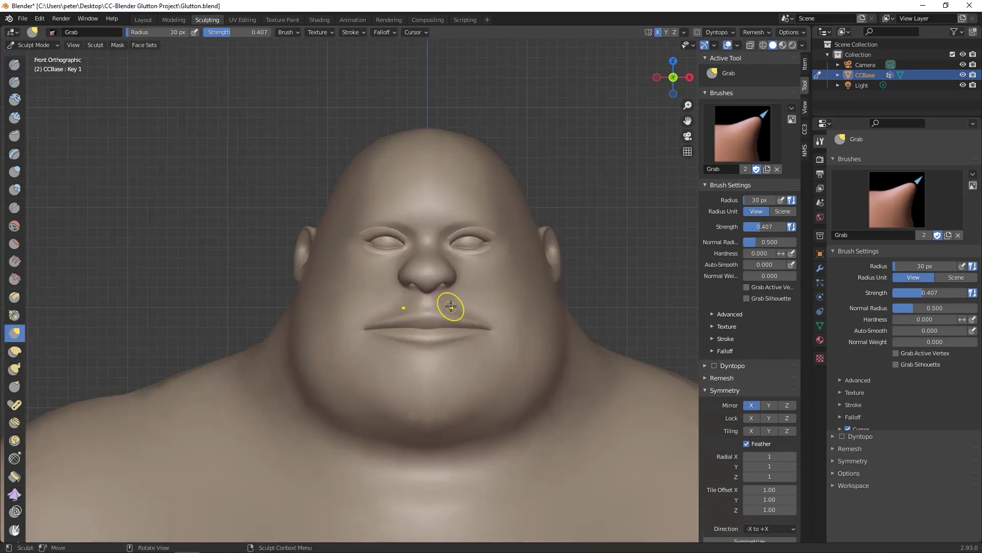
pyautogui.press('f')
pyautogui.click(426, 330)
pyautogui.moveTo(366, 350)
pyautogui.mouseDown()
pyautogui.moveTo(366, 336)
pyautogui.moveTo(394, 356)
pyautogui.mouseUp()
pyautogui.press('f')
pyautogui.click(420, 345)
# Plump the lips with the Inflate brush at a 101 px radius
pyautogui.press('i')
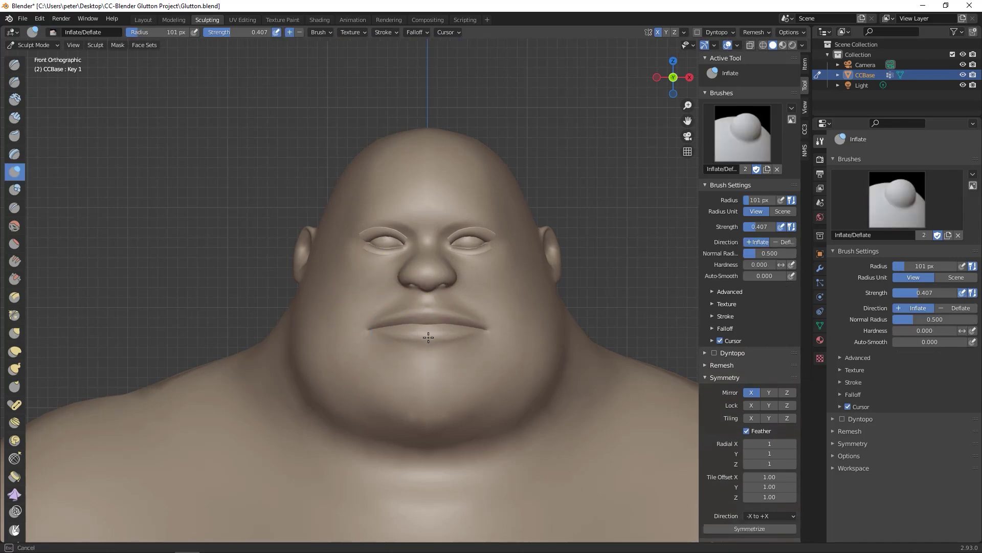
pyautogui.moveTo(233, 345); pyautogui.dragTo(186, 324, button='middle')
pyautogui.press('KP_1')
pyautogui.scroll(-7, 361, 307)
pyautogui.scroll(6, 379, 307)
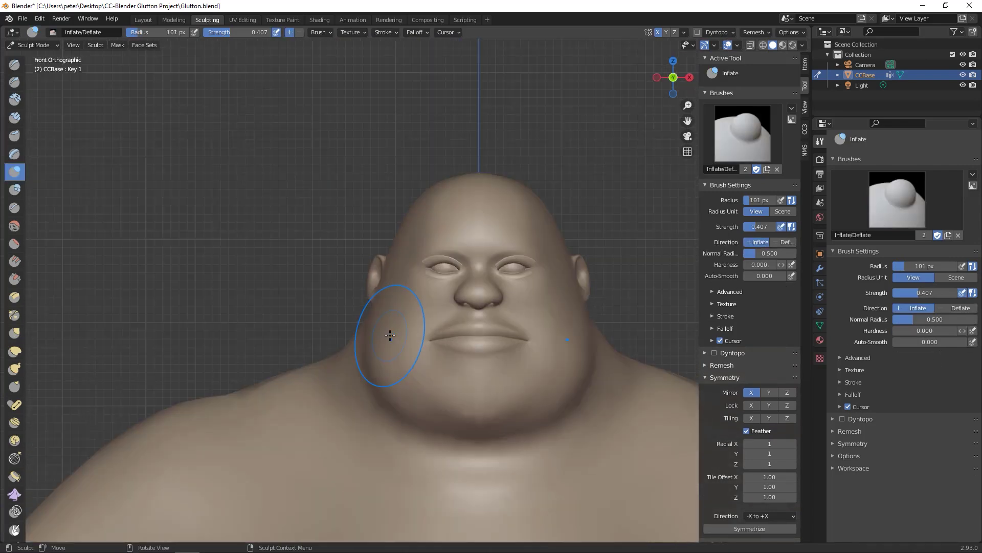
# Reshape the jowls and the underside of the chin from front and side with the Grab brush at 205 px and 107 px radii
pyautogui.press('g')
pyautogui.press('f')
pyautogui.click(366, 387)
pyautogui.moveTo(439, 448); pyautogui.dragTo(420, 440)
pyautogui.press('[')
pyautogui.moveTo(285, 362); pyautogui.dragTo(132, 333, button='middle')
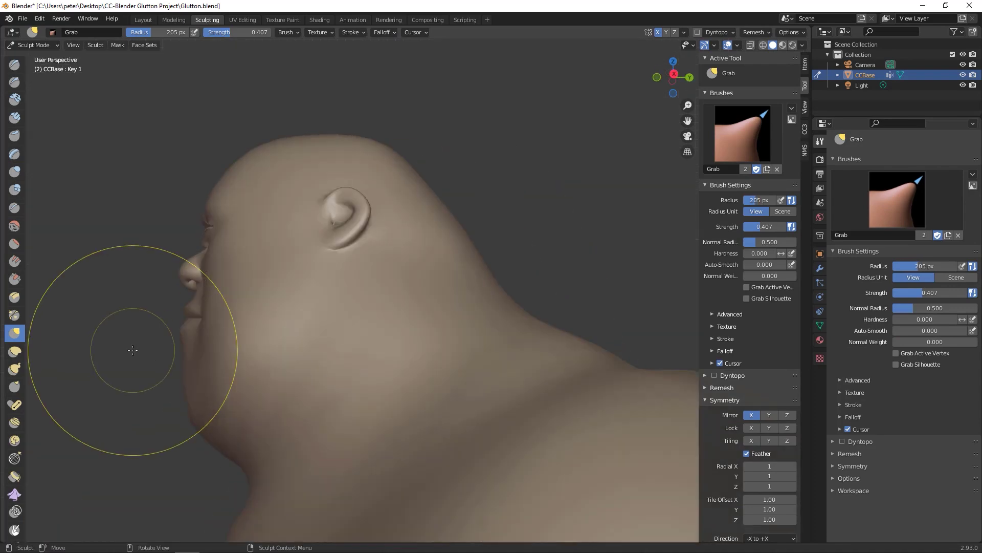
pyautogui.press('KP_3')
pyautogui.scroll(-3, 144, 336)
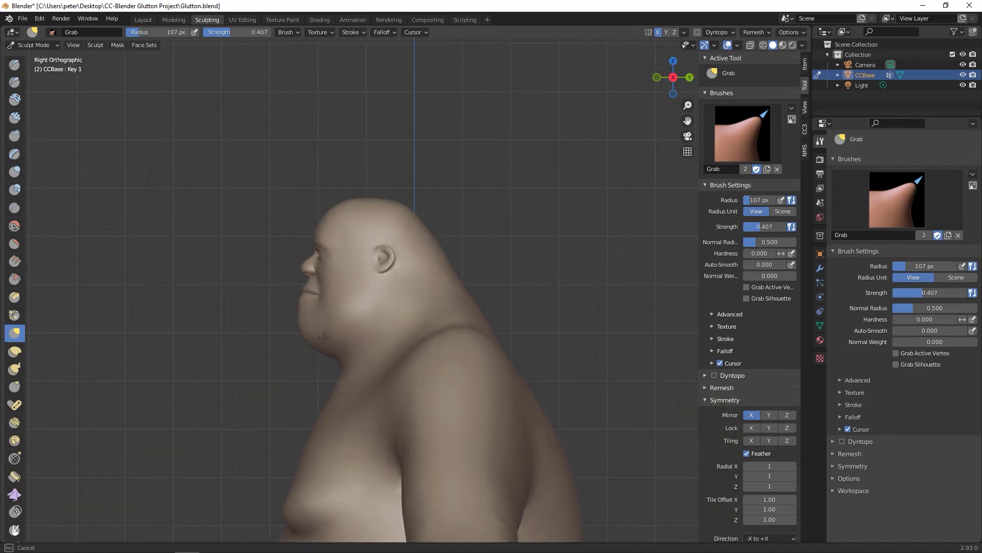
pyautogui.keyDown('alt'); pyautogui.moveTo(325, 337); pyautogui.dragTo(342, 358, button='middle'); pyautogui.keyUp('alt')
# Define the fold under the chin with the Crease brush at a 118 px radius and the Clay, Inflate and Blob brushes at 85 px
pyautogui.hotkey('shift', 'c')
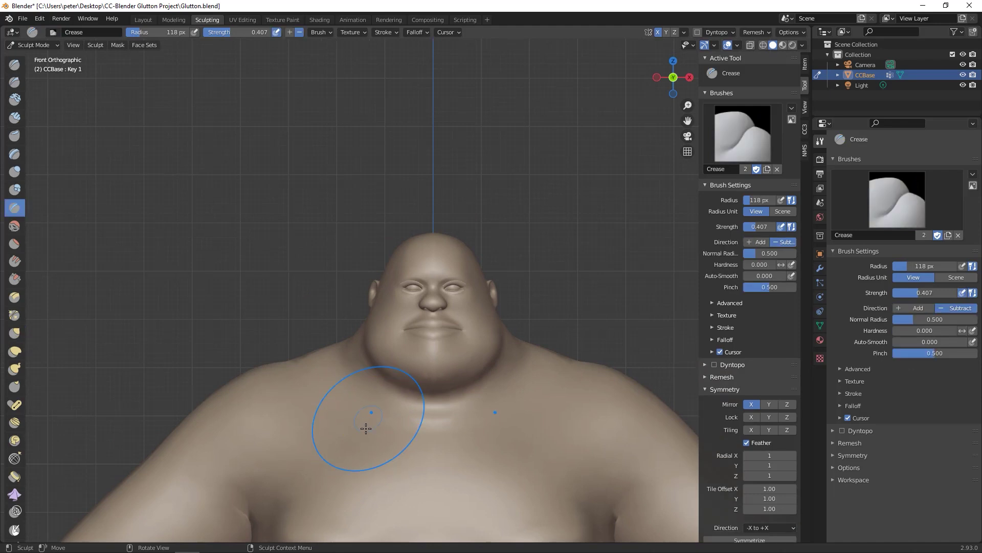
pyautogui.press('f')
pyautogui.press('c')
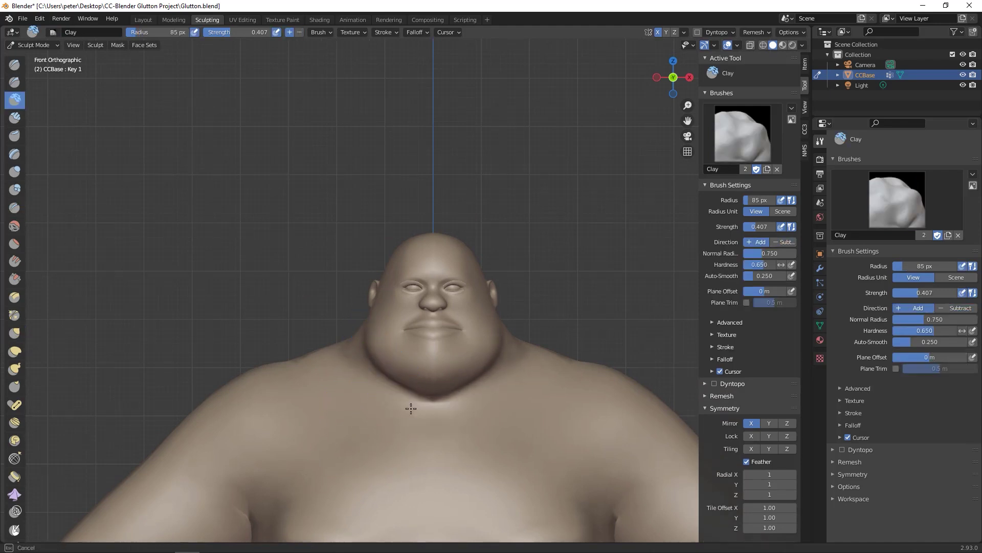
pyautogui.press('i')
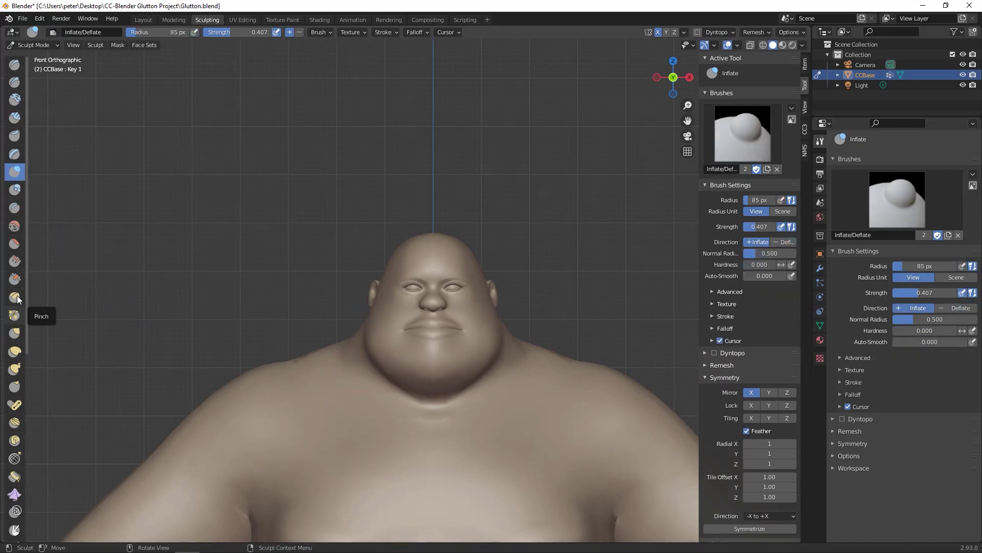
pyautogui.click(15, 190)
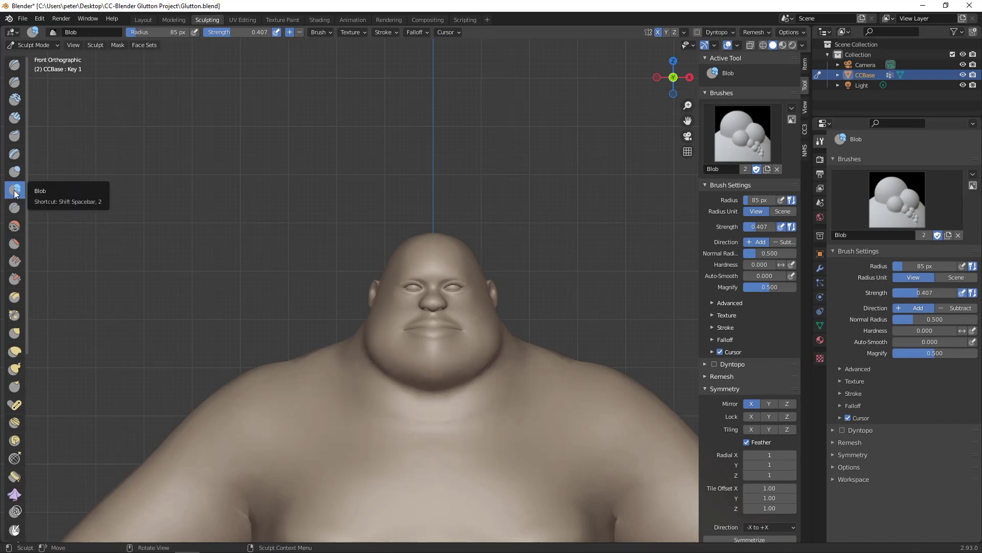
# Pull the upper side of the skull slightly outward with the Grab brush at a 115 px radius
pyautogui.scroll(-6, 411, 317)
pyautogui.scroll(7, 404, 333)
pyautogui.press('g')
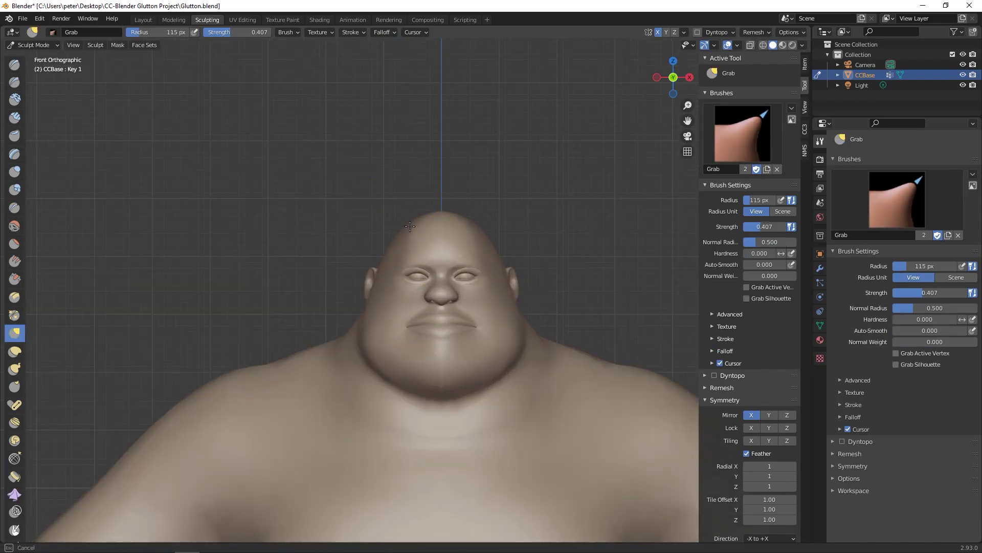
pyautogui.moveTo(410, 226); pyautogui.dragTo(403, 229)
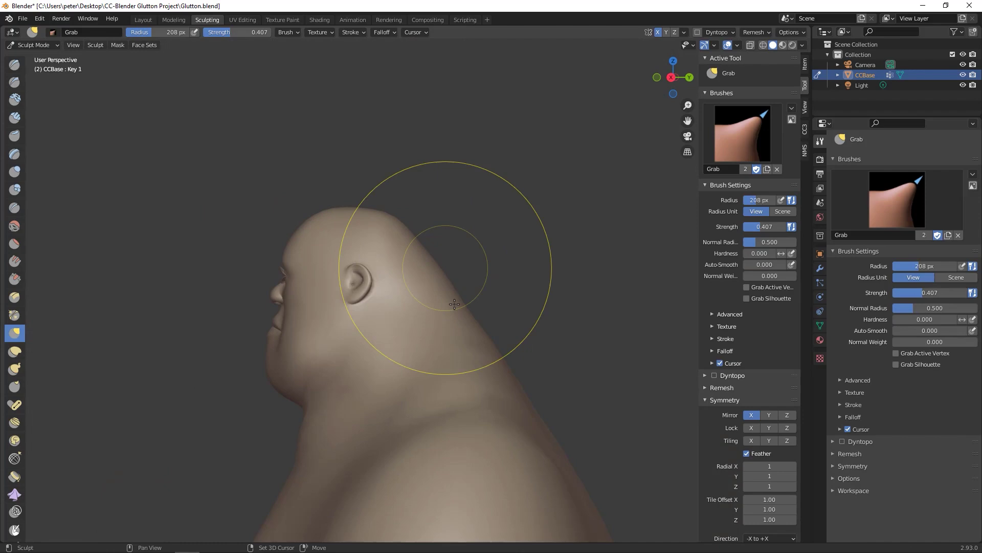
# Reshape the head and neck profile from the side with the Grab brush at 208 px and 280 px radii
pyautogui.moveTo(312, 190); pyautogui.dragTo(285, 176, button='middle')
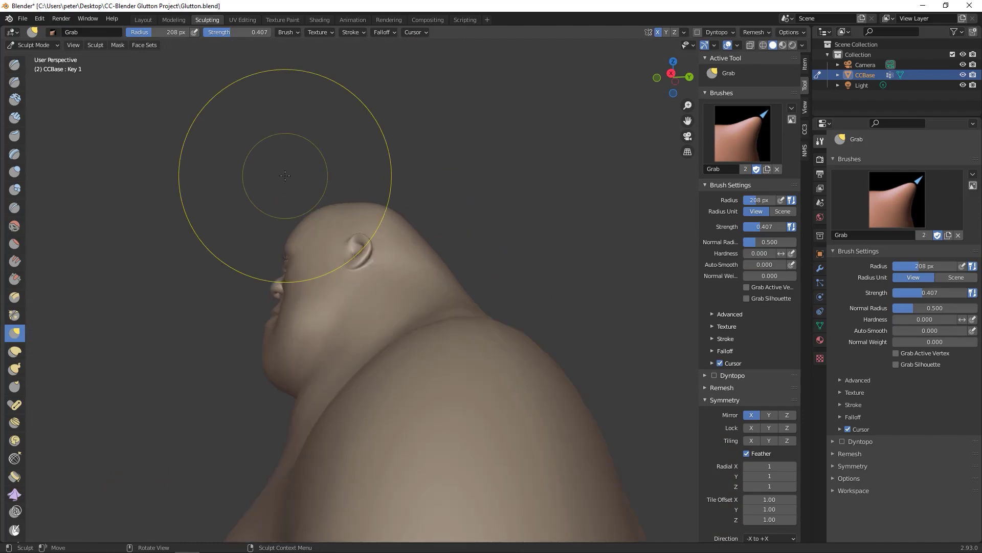
pyautogui.press('KP_3')
pyautogui.press('f')
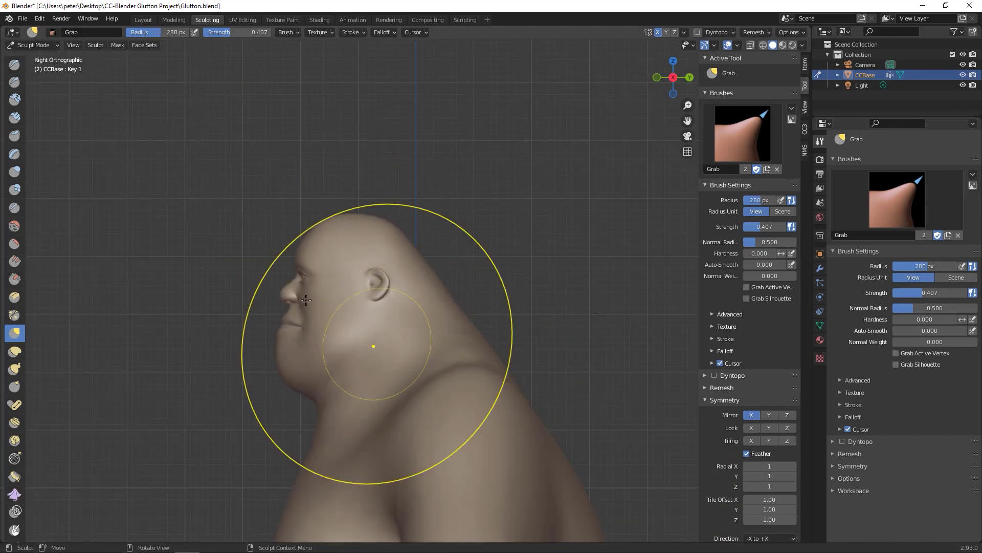
pyautogui.click(306, 300)
pyautogui.press('KP_1')
pyautogui.press('f')
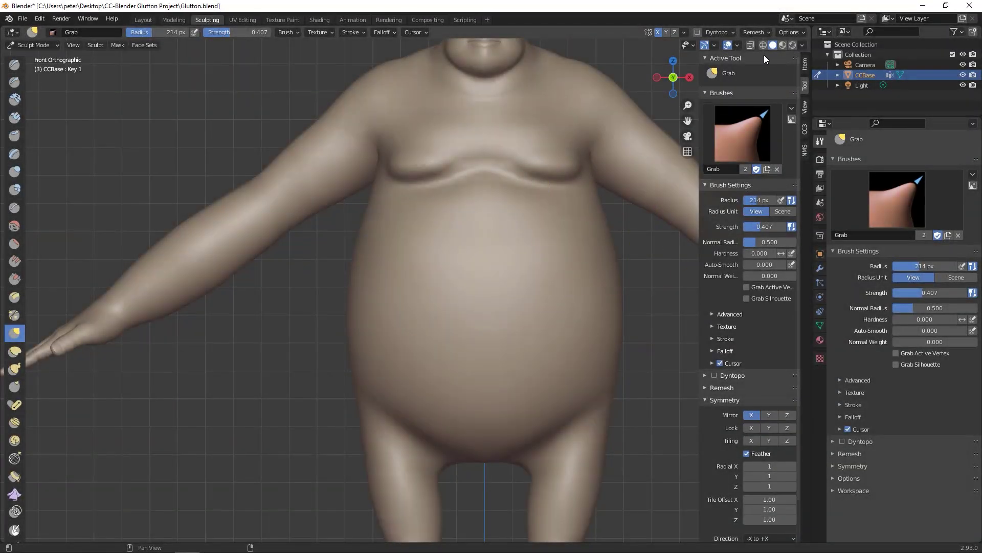
# Turn on the wireframe overlay for the body mesh
pyautogui.click(803, 45)
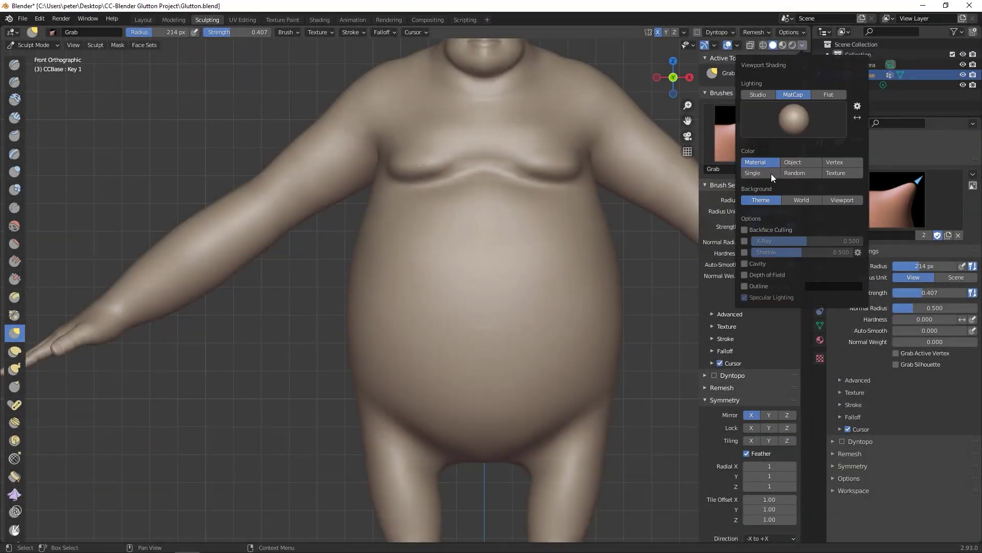
pyautogui.moveTo(737, 45)
pyautogui.click(674, 218)
# Pull the belly and navel downward with the Grab brush at a 292 px radius, and the flanks at 189 px
pyautogui.press('f')
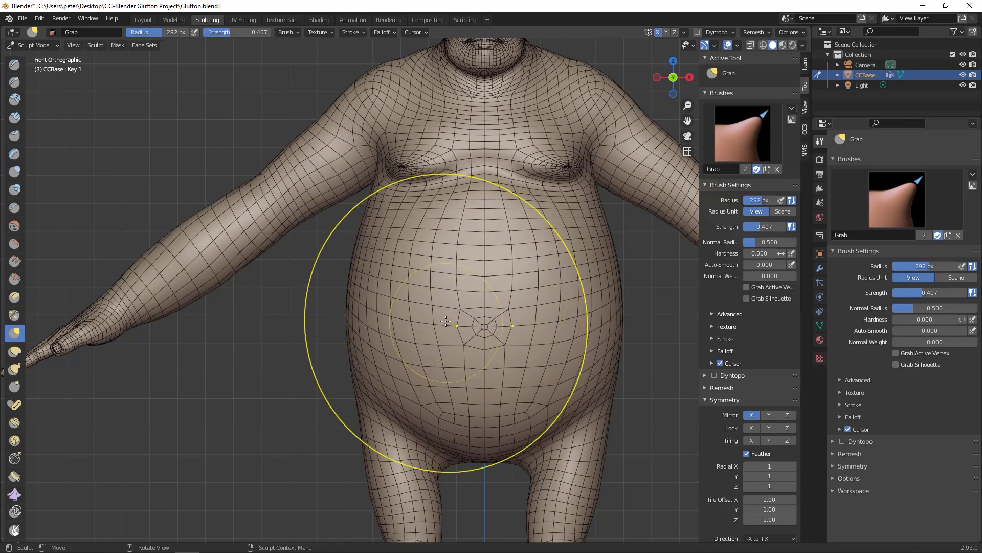
pyautogui.moveTo(446, 321)
pyautogui.mouseDown()
pyautogui.moveTo(428, 343)
pyautogui.moveTo(441, 353)
pyautogui.mouseUp()
pyautogui.press('[')
pyautogui.press('[')
pyautogui.press('[')
pyautogui.press('[')
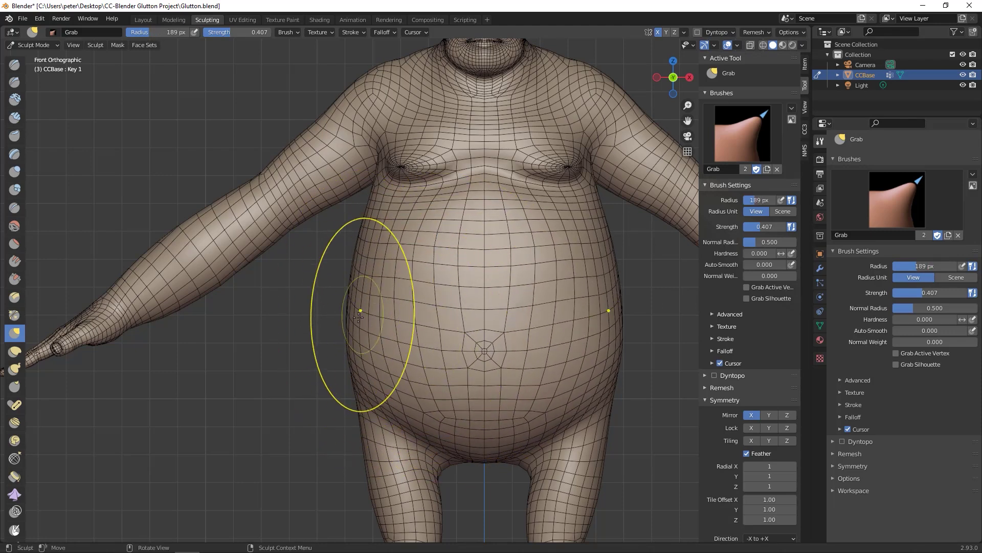
pyautogui.moveTo(359, 317); pyautogui.dragTo(362, 350)
# Pull the inner thighs toward each other below the belly with the Grab brush at a 99 px radius
pyautogui.press('[')
pyautogui.press('[')
pyautogui.press('[')
pyautogui.press('[')
pyautogui.press('[')
pyautogui.moveTo(437, 475); pyautogui.dragTo(453, 468)
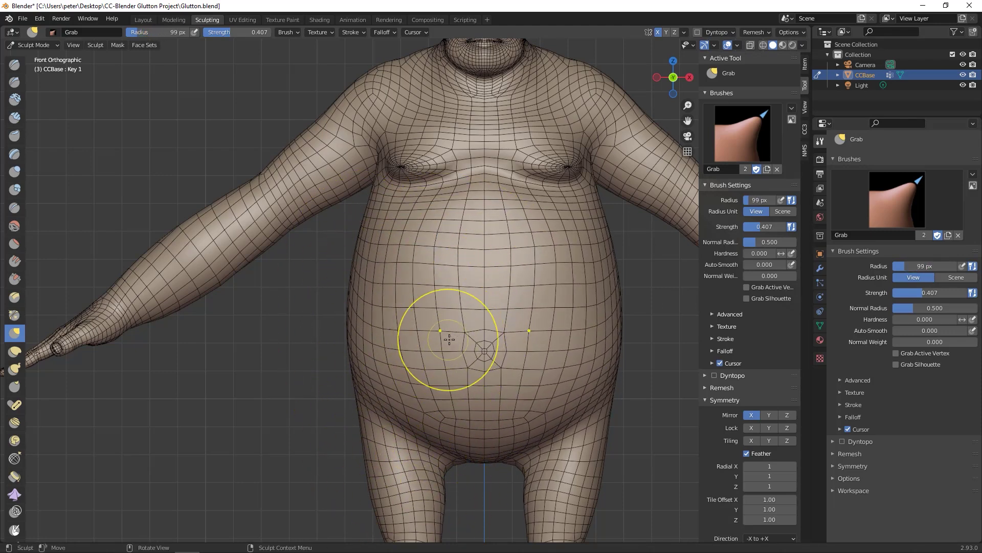
# Sag the middle of the belly and its flanks further down and outward with an enlarged Grab brush
pyautogui.press(']')
pyautogui.press(']')
pyautogui.press(']')
pyautogui.press(']')
pyautogui.press(']')
pyautogui.press(']')
pyautogui.moveTo(436, 313); pyautogui.dragTo(423, 337)
pyautogui.press(']')
pyautogui.press(']')
pyautogui.press(']')
pyautogui.press(']')
pyautogui.moveTo(366, 323); pyautogui.dragTo(367, 351)
# Gather the mesh around the navel with the Grab brush at an 86 px radius
pyautogui.press('[')
pyautogui.press('[')
pyautogui.press('[')
pyautogui.press('[')
pyautogui.press('[')
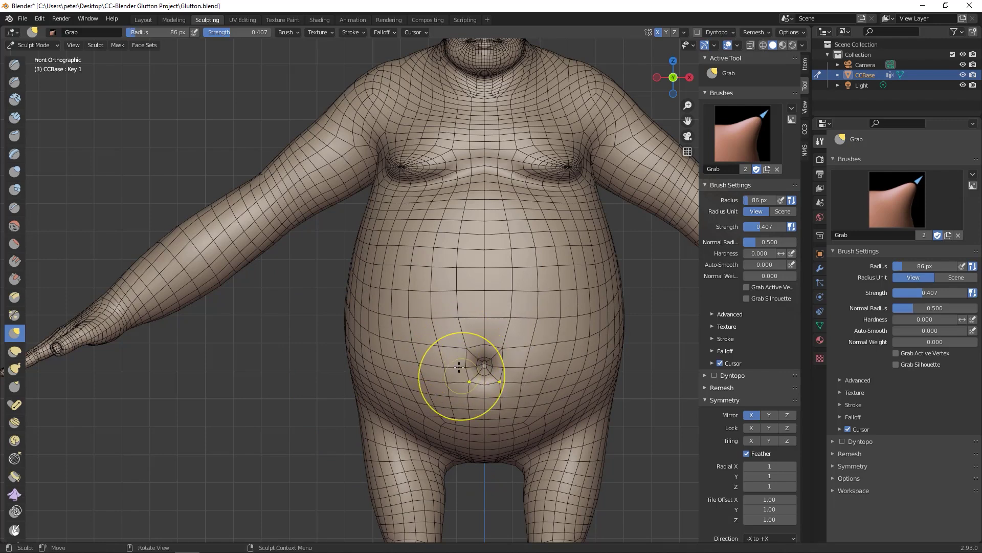
pyautogui.moveTo(403, 353); pyautogui.dragTo(285, 384, button='middle')
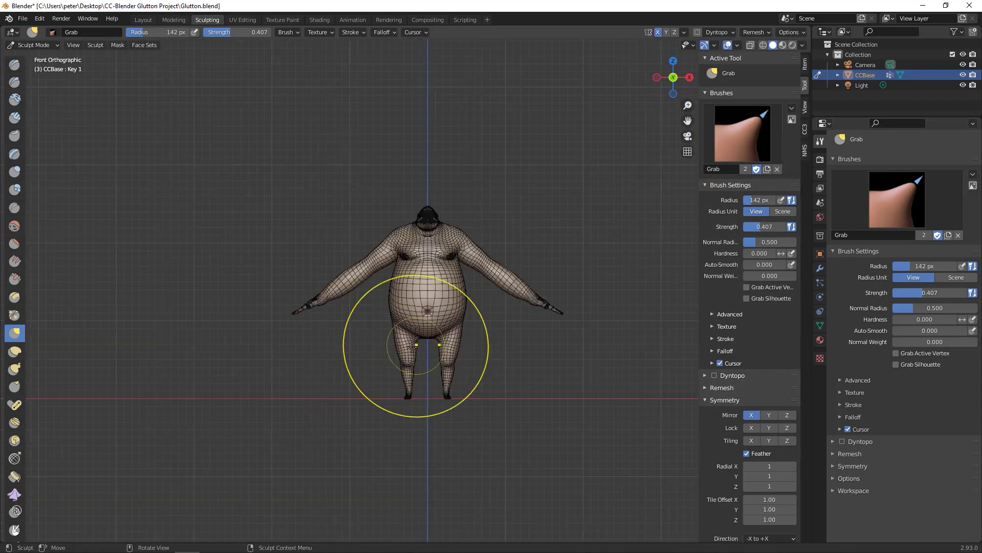
# Widen the hips, buttocks and outer legs from behind with the Grab brush at a 208 px radius
pyautogui.scroll(6, 384, 328)
pyautogui.moveTo(384, 327); pyautogui.dragTo(576, 332, button='middle')
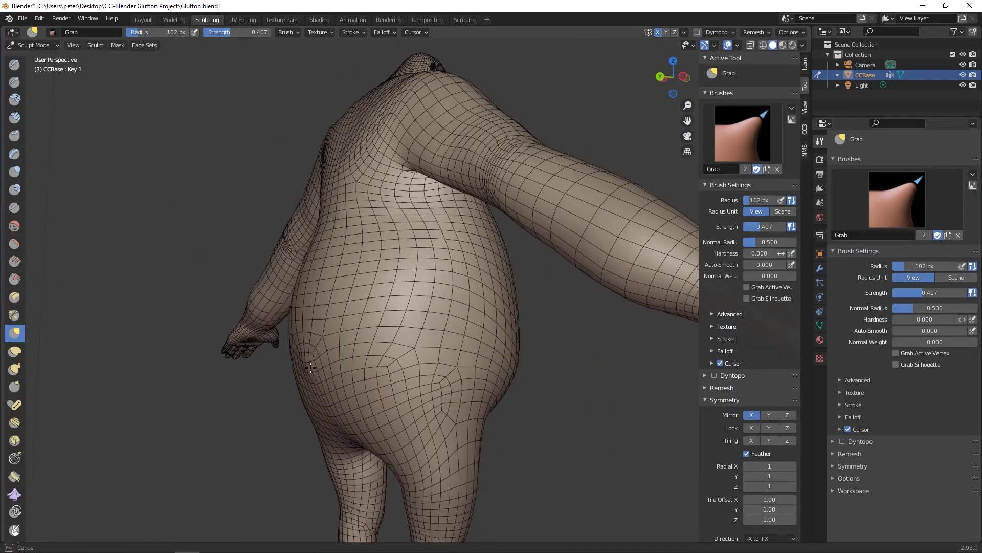
pyautogui.moveTo(204, 369); pyautogui.dragTo(297, 391, button='middle')
pyautogui.scroll(-4, 258, 394)
pyautogui.press('f')
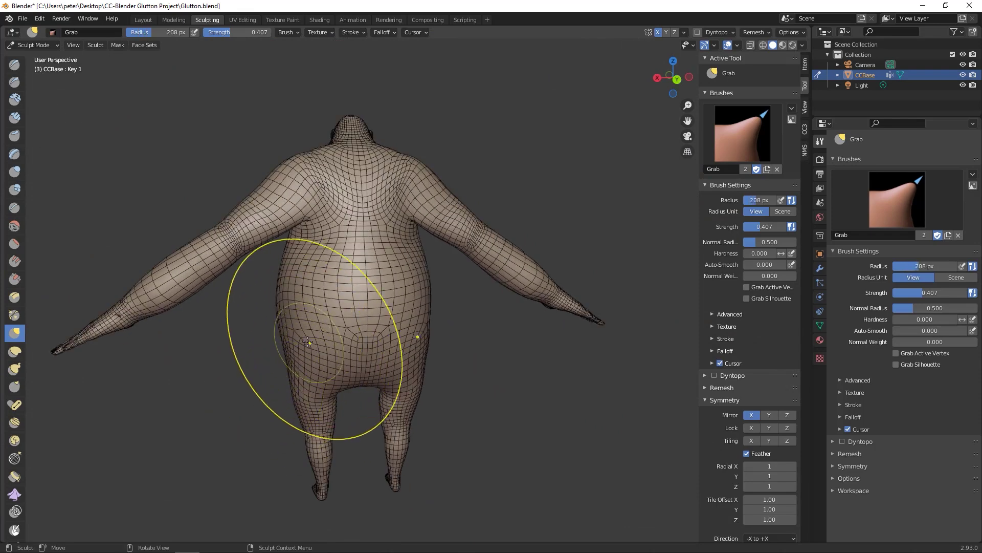
pyautogui.moveTo(280, 353); pyautogui.dragTo(276, 355)
pyautogui.moveTo(336, 355); pyautogui.dragTo(333, 368)
pyautogui.moveTo(309, 426); pyautogui.dragTo(303, 427)
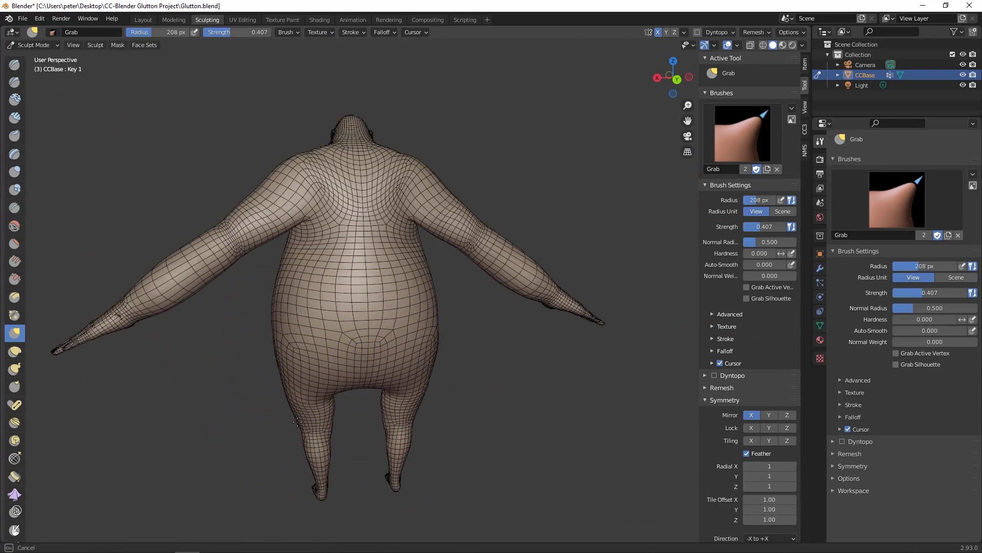
# Refine the upper thighs below the buttocks from behind with the Grab brush at a 97 px radius
pyautogui.press('[')
pyautogui.press('[')
pyautogui.press('[')
pyautogui.moveTo(237, 202); pyautogui.dragTo(284, 171, button='middle')
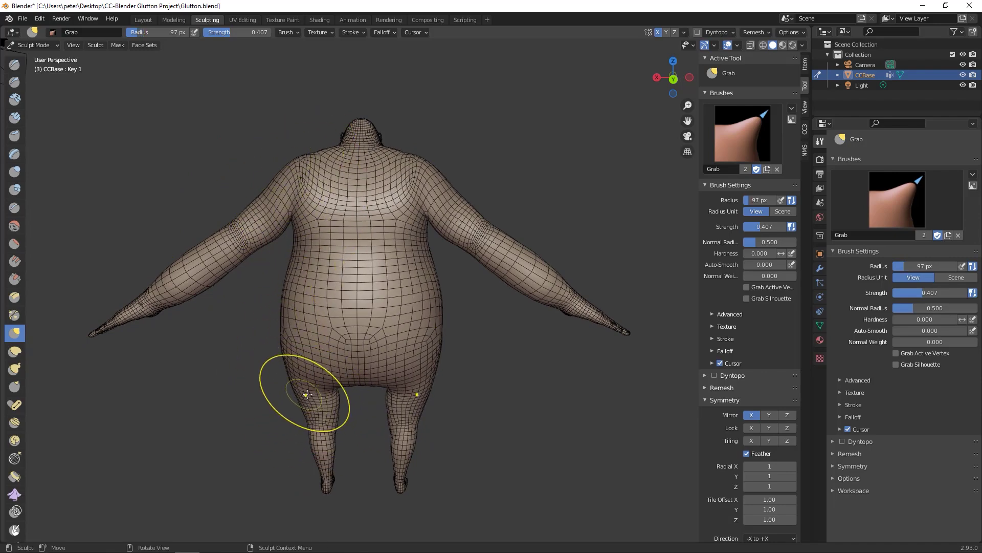
# Thicken the thighs from the front with the Grab brush at a 178 px radius
pyautogui.press('KP_1')
pyautogui.scroll(-2, 263, 405)
pyautogui.scroll(4, 358, 252)
pyautogui.press('f')
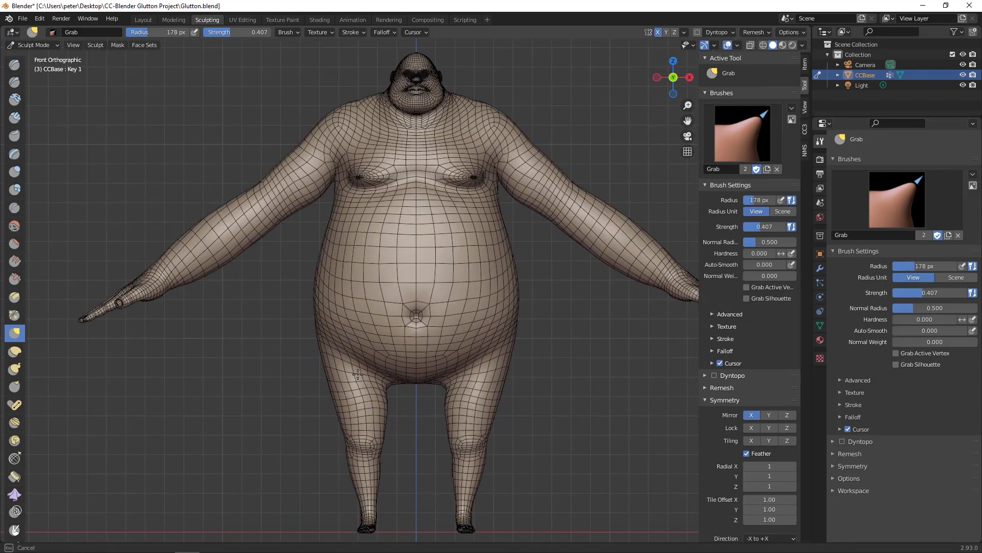
pyautogui.click(380, 394)
# Refine the knees and lower legs with the Grab brush at a 71 px radius and save Glutton.blend
pyautogui.moveTo(570, 434); pyautogui.dragTo(575, 450, button='middle')
pyautogui.keyDown('shift'); pyautogui.moveTo(420, 507); pyautogui.dragTo(413, 357, button='middle'); pyautogui.keyUp('shift')
pyautogui.press('KP_1')
pyautogui.scroll(3, 436, 272)
pyautogui.keyDown('shift'); pyautogui.moveTo(436, 272); pyautogui.dragTo(432, 346, button='middle'); pyautogui.keyUp('shift')
pyautogui.moveTo(432, 345); pyautogui.dragTo(399, 392, button='middle')
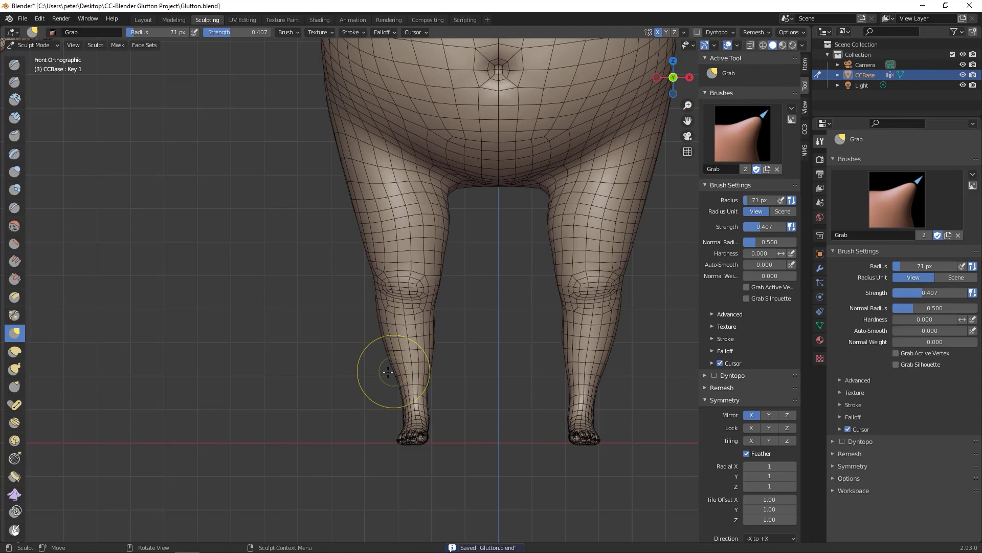
pyautogui.moveTo(388, 372); pyautogui.dragTo(417, 412, button='middle')
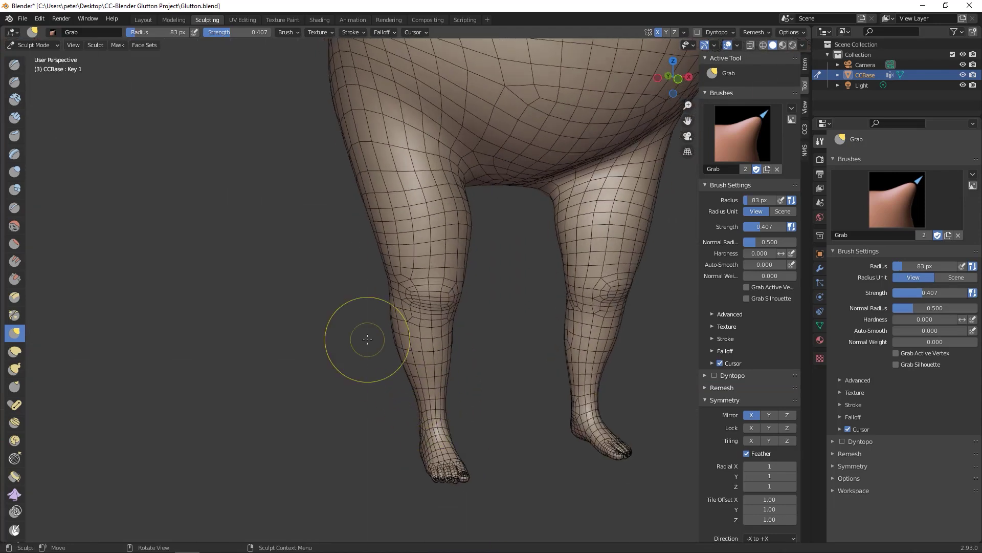
# Thicken the calves and ankles with the Inflate brush at a 92 px radius and the Grab brush at 82 px
pyautogui.keyDown('alt'); pyautogui.moveTo(368, 339); pyautogui.dragTo(394, 412, button='middle'); pyautogui.keyUp('alt')
pyautogui.press('i')
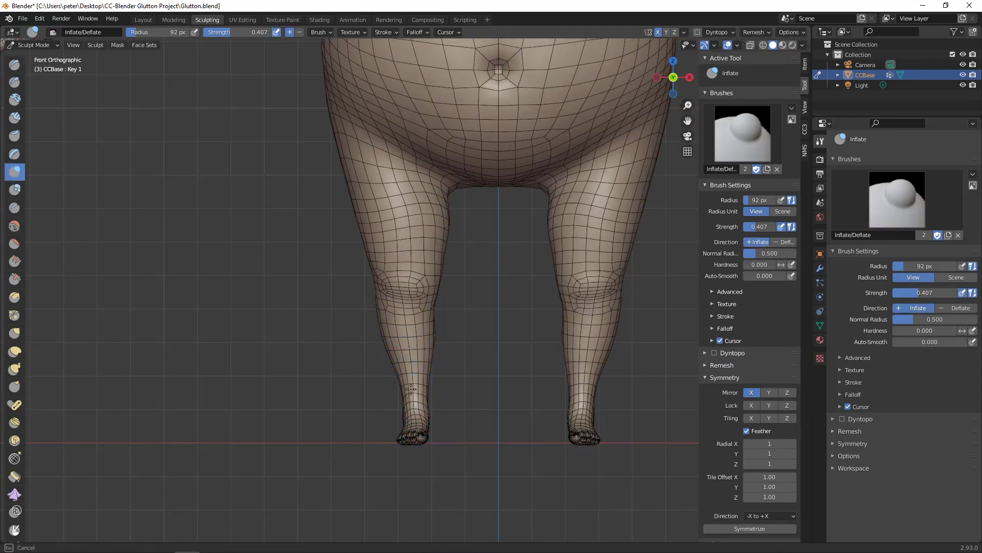
pyautogui.moveTo(413, 399)
pyautogui.mouseDown(button='middle')
pyautogui.moveTo(429, 403)
pyautogui.moveTo(327, 407)
pyautogui.moveTo(329, 416)
pyautogui.mouseUp(button='middle')
pyautogui.press('g')
pyautogui.press('[')
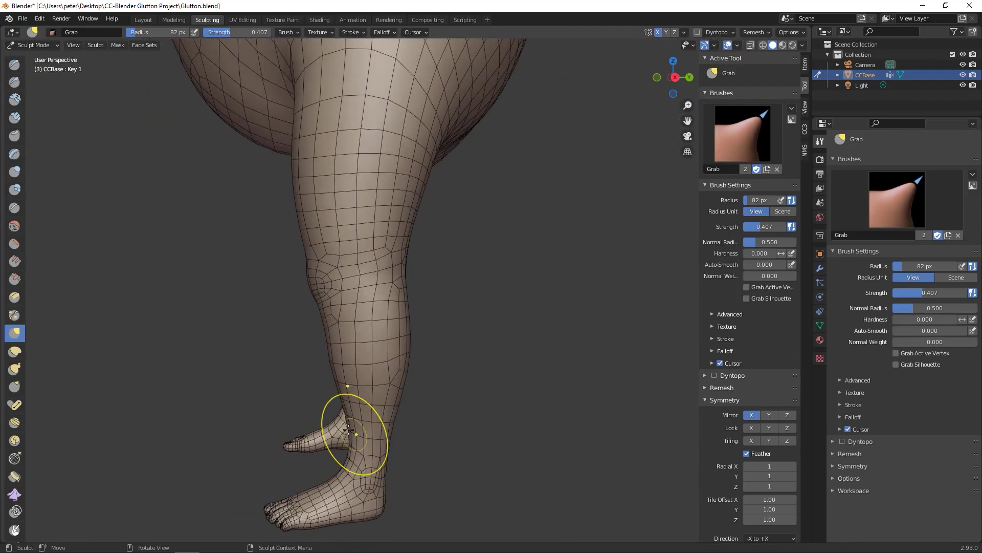
pyautogui.moveTo(338, 476); pyautogui.dragTo(320, 415, button='middle')
# Reshape the jowls and jaw from the front with the Grab brush at a 136 px radius
pyautogui.scroll(-4, 379, 263)
pyautogui.scroll(6, 405, 103)
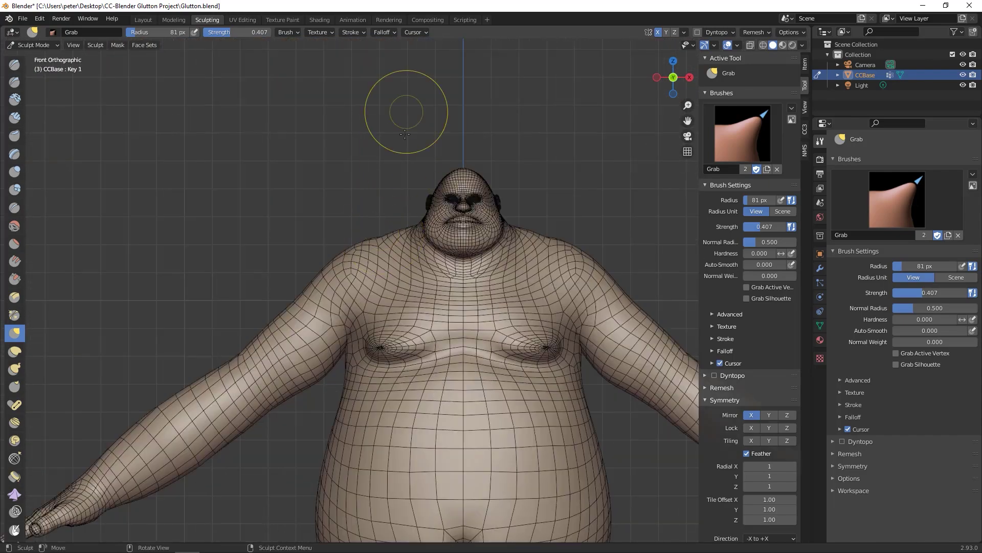
pyautogui.press(']')
pyautogui.press(']')
pyautogui.press(']')
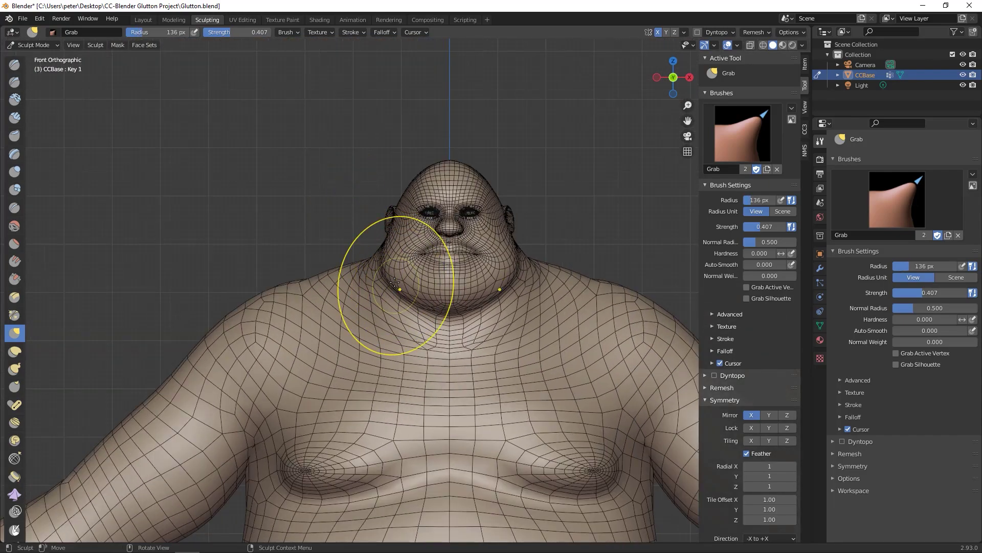
pyautogui.scroll(3, 379, 197)
pyautogui.keyDown('shift'); pyautogui.moveTo(391, 174); pyautogui.dragTo(352, 320, button='middle'); pyautogui.keyUp('shift')
# Reshape the head and jaw from the front with the Grab brush at radii from 205 px to 345 px
pyautogui.press(']')
pyautogui.press(']')
pyautogui.press(']')
pyautogui.press(']')
pyautogui.press(']')
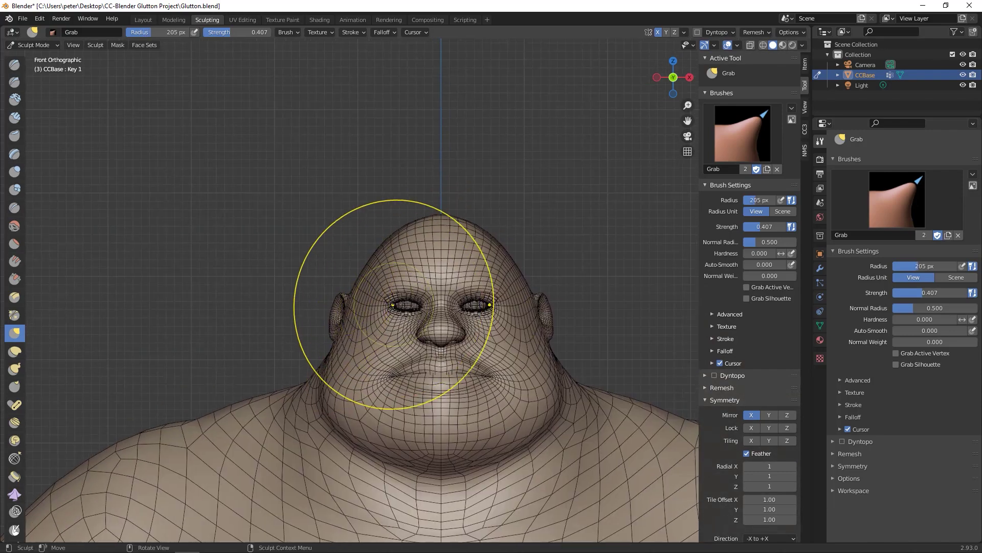
pyautogui.click(778, 31)
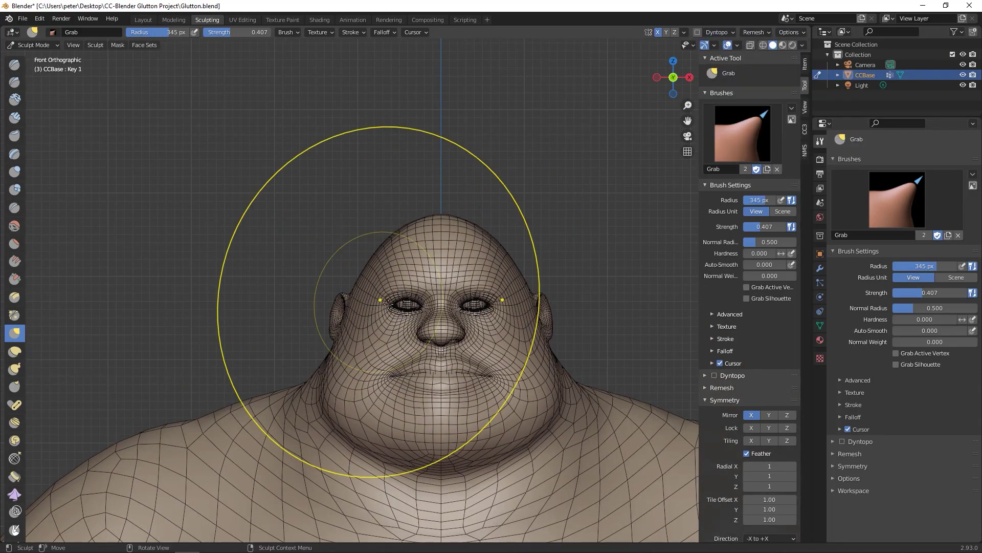
pyautogui.press('[')
pyautogui.press('[')
pyautogui.press('[')
pyautogui.press('[')
# Reshape the ear and the side of the head with the Grab brush at a radius of about 130 px
pyautogui.moveTo(278, 298); pyautogui.dragTo(357, 386, button='middle')
pyautogui.press('[')
pyautogui.press('[')
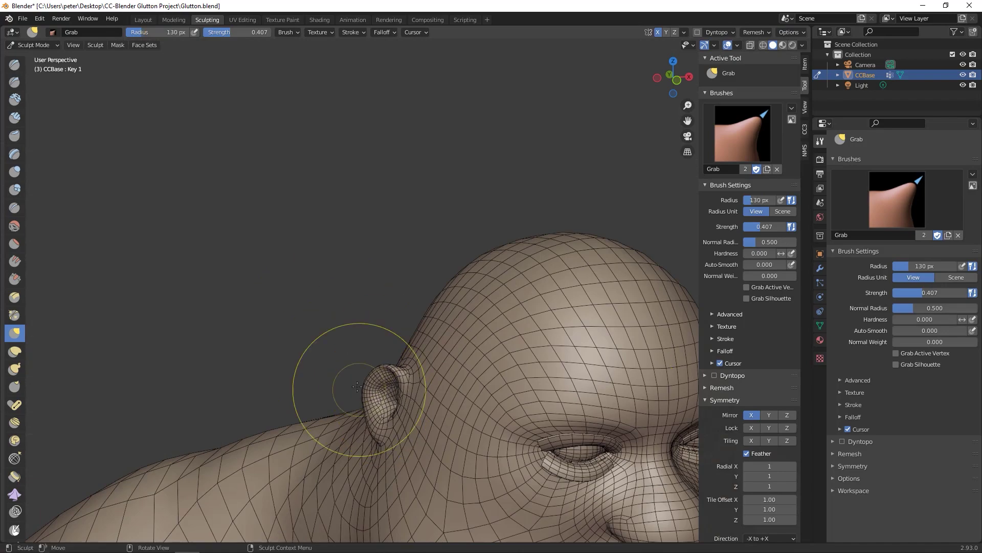
pyautogui.press('[')
pyautogui.press('[')
pyautogui.moveTo(253, 336)
pyautogui.mouseDown(button='middle')
pyautogui.moveTo(356, 270)
pyautogui.moveTo(316, 254)
pyautogui.moveTo(320, 220)
pyautogui.mouseUp(button='middle')
pyautogui.press('KP_1')
pyautogui.scroll(-8, 283, 242)
pyautogui.moveTo(380, 151); pyautogui.dragTo(440, 194, button='middle')
pyautogui.scroll(6, 451, 200)
pyautogui.press(']')
pyautogui.press(']')
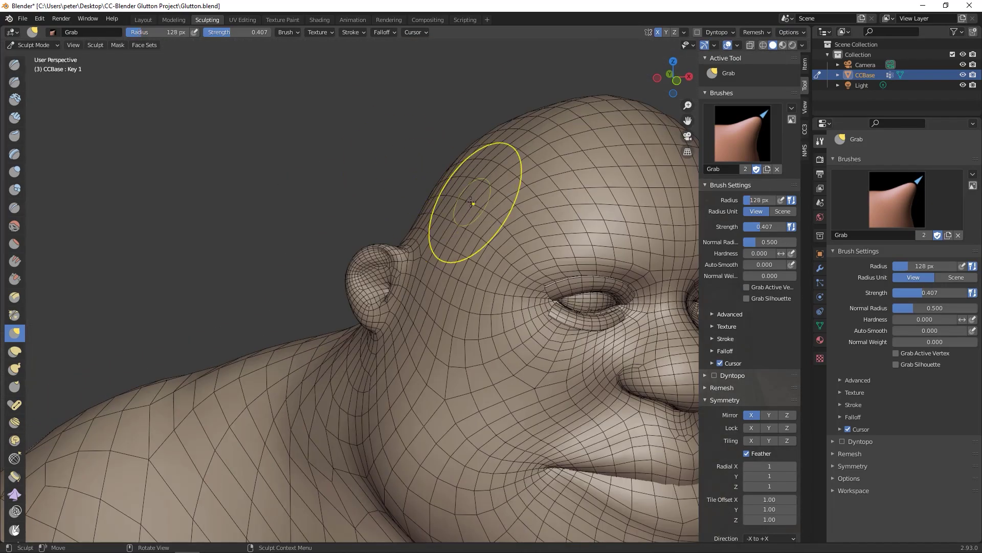
# Pull the ears outward from the head with the Grab brush at a 211 px radius
pyautogui.press(']')
pyautogui.press(']')
pyautogui.press(']')
pyautogui.press(']')
pyautogui.press(']')
pyautogui.press(']')
pyautogui.press(']')
pyautogui.moveTo(430, 149); pyautogui.dragTo(460, 241, button='middle')
pyautogui.press(']')
pyautogui.press('[')
pyautogui.press('[')
pyautogui.press('[')
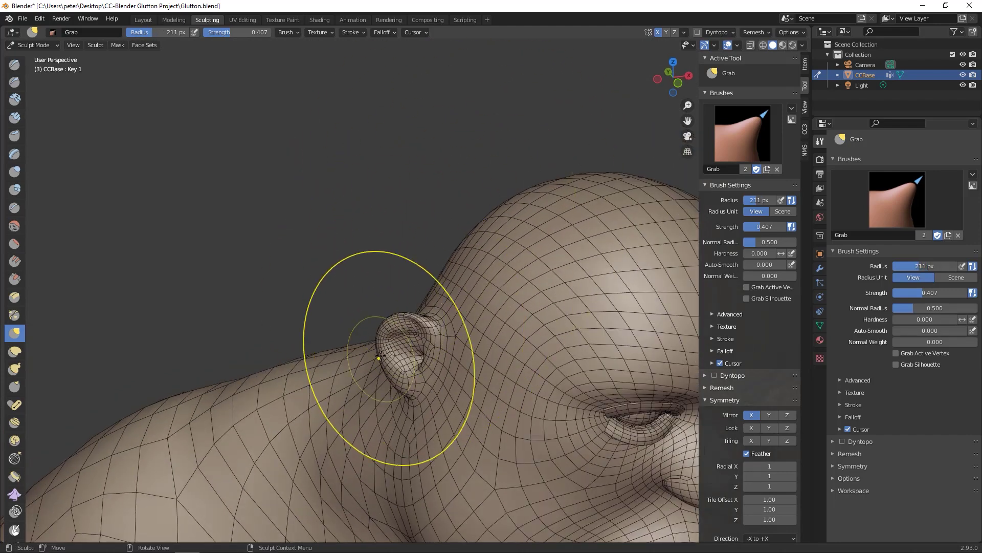
pyautogui.press('KP_1')
# Build a fat fold under the chin with the Layer and Clay Strips brushes, creasing it with subtractive Draw Sharp at 88 px
pyautogui.press('l')
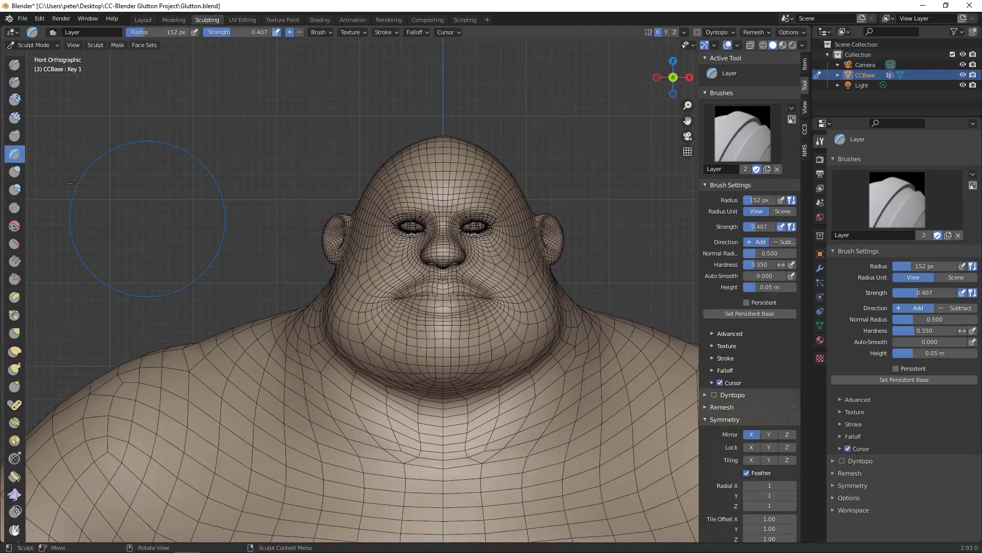
pyautogui.moveTo(375, 395); pyautogui.dragTo(348, 382)
pyautogui.click(15, 118)
pyautogui.moveTo(411, 405)
pyautogui.mouseDown()
pyautogui.moveTo(353, 392)
pyautogui.moveTo(399, 414)
pyautogui.mouseUp()
pyautogui.click(15, 82)
pyautogui.press('[')
pyautogui.press('[')
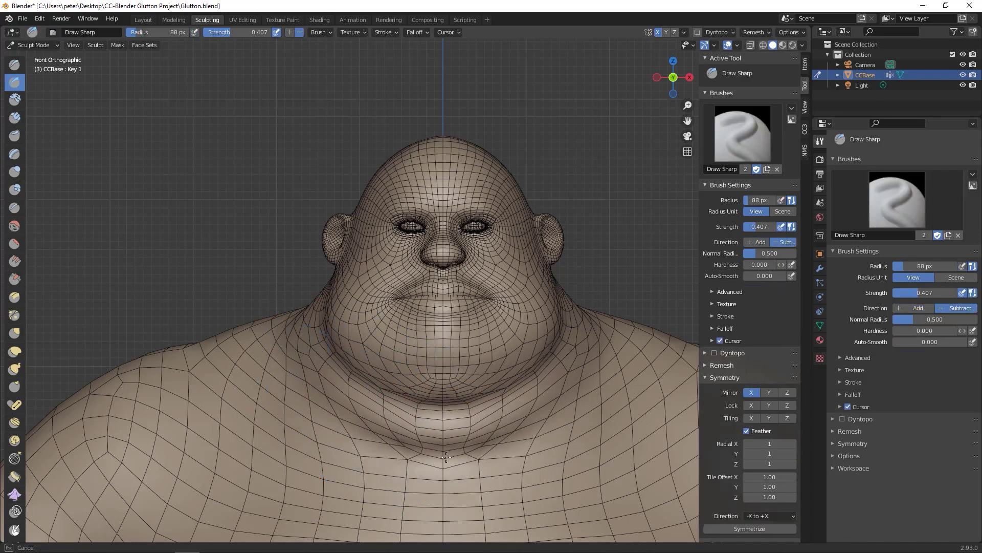
pyautogui.scroll(-5, 306, 394)
pyautogui.scroll(3, 292, 341)
# Thicken the arms from the front with the Grab brush, enlarging its radius from 161 px to 268 px
pyautogui.press('g')
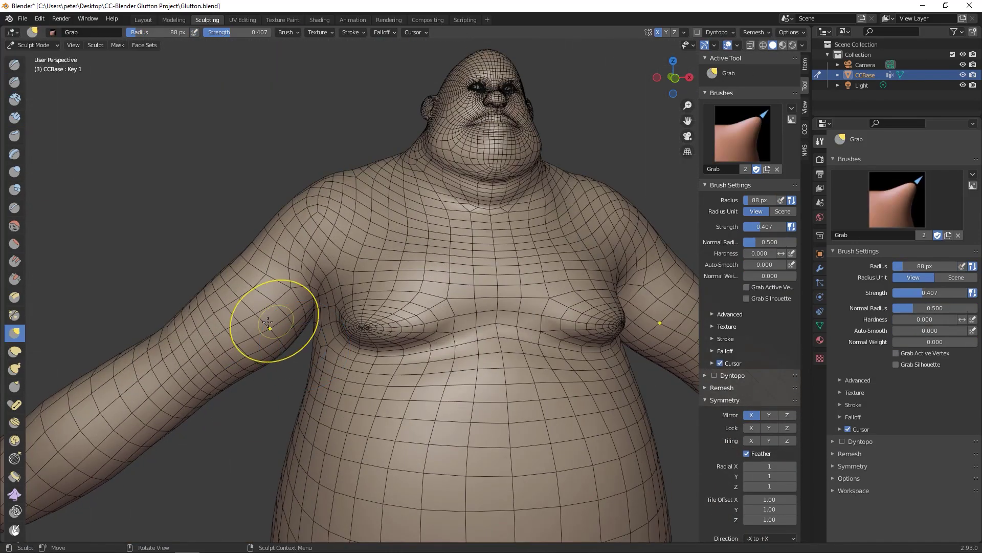
pyautogui.scroll(-4, 279, 356)
pyautogui.press('f')
pyautogui.scroll(5, 254, 398)
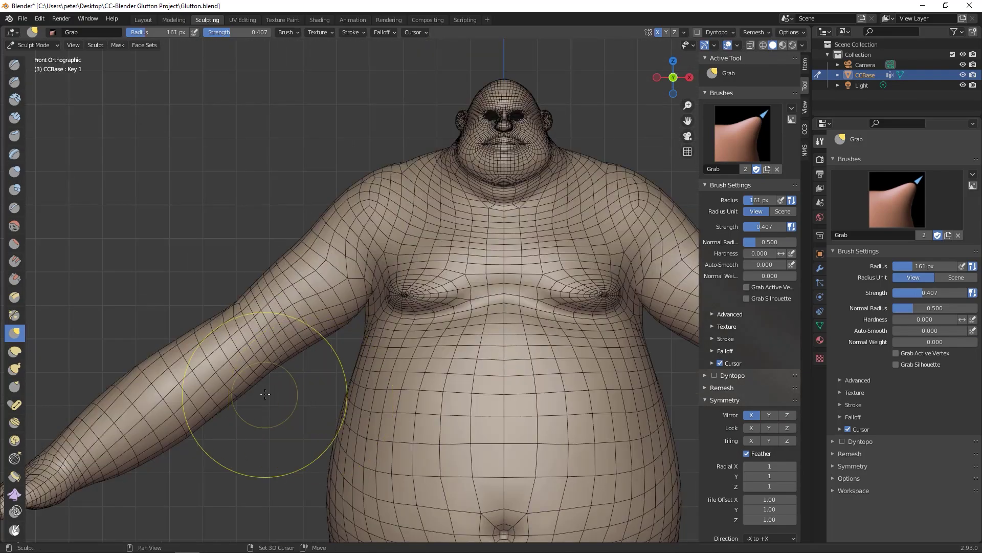
pyautogui.press(']')
pyautogui.press(']')
pyautogui.press(']')
pyautogui.press(']')
pyautogui.press(']')
pyautogui.moveTo(292, 334); pyautogui.dragTo(513, 368, button='middle')
pyautogui.press('KP_1')
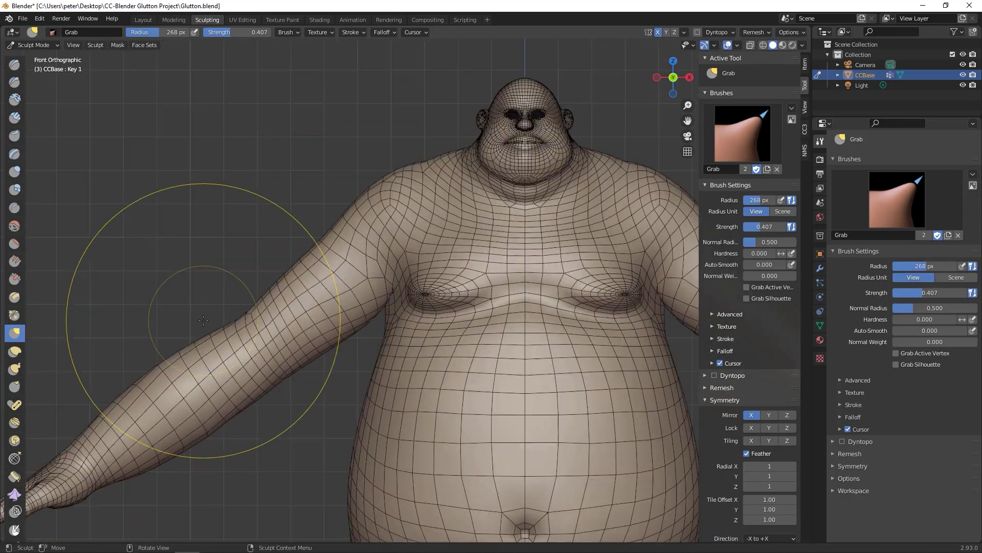
# Bulk up the shoulders and upper arms from the front with Grab strokes along their upper and lower contours
pyautogui.press('f')
pyautogui.click(301, 307)
pyautogui.moveTo(312, 247); pyautogui.dragTo(306, 237)
pyautogui.moveTo(372, 210); pyautogui.dragTo(365, 201)
pyautogui.moveTo(328, 352); pyautogui.dragTo(337, 340)
pyautogui.scroll(-6, 393, 323)
pyautogui.scroll(5, 353, 327)
# Reshape the wrist and back of the hand in a side perspective view with the Grab brush at a 90 px radius
pyautogui.press('[')
pyautogui.press('[')
pyautogui.press('[')
pyautogui.press('[')
pyautogui.moveTo(274, 311)
pyautogui.mouseDown(button='middle')
pyautogui.moveTo(287, 324)
pyautogui.moveTo(389, 338)
pyautogui.moveTo(438, 379)
pyautogui.mouseUp(button='middle')
pyautogui.press('[')
pyautogui.press('[')
pyautogui.press('[')
pyautogui.press('f')
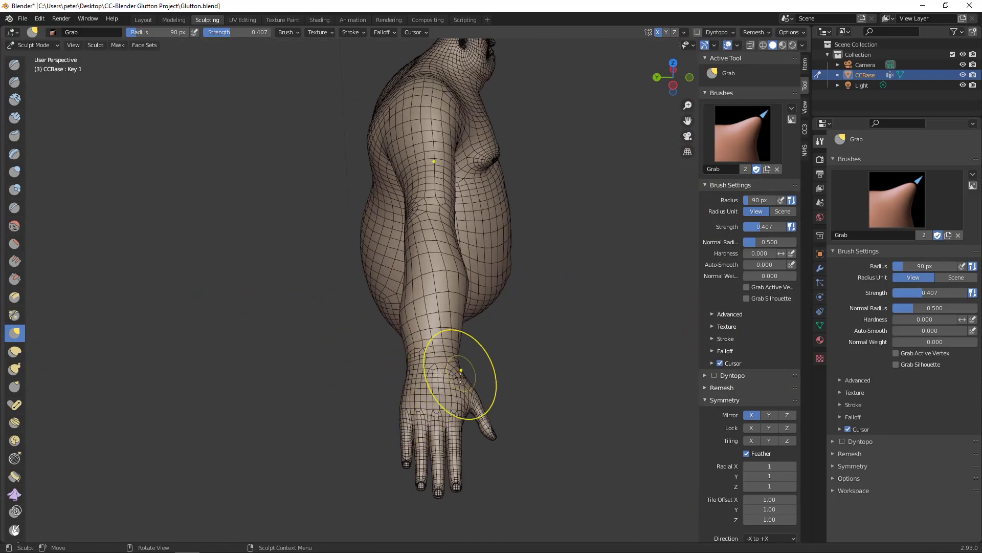
pyautogui.moveTo(428, 397); pyautogui.dragTo(419, 384)
# Adjust the wrist contour from the front with the Grab brush at an 81 px radius
pyautogui.press('KP_1')
pyautogui.scroll(2, 409, 339)
pyautogui.press('[')
pyautogui.press('[')
pyautogui.moveTo(256, 346); pyautogui.dragTo(261, 351)
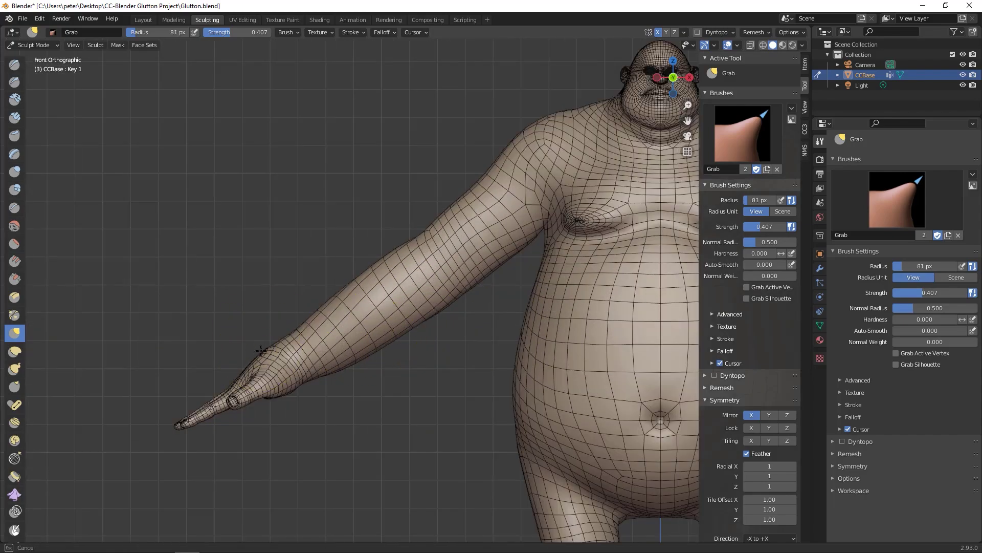
pyautogui.press(']')
pyautogui.press(']')
# Thicken the palm and fingers from below with the Grab brush and the Inflate brush at a 117 px radius
pyautogui.moveTo(224, 385)
pyautogui.mouseDown(button='middle')
pyautogui.moveTo(203, 381)
pyautogui.moveTo(222, 406)
pyautogui.moveTo(222, 277)
pyautogui.mouseUp(button='middle')
pyautogui.press('[')
pyautogui.press('[')
pyautogui.press(']')
pyautogui.press(']')
pyautogui.press(']')
pyautogui.moveTo(104, 254); pyautogui.dragTo(118, 253)
pyautogui.press('[')
pyautogui.press('[')
pyautogui.moveTo(111, 237); pyautogui.dragTo(117, 238)
pyautogui.press('i')
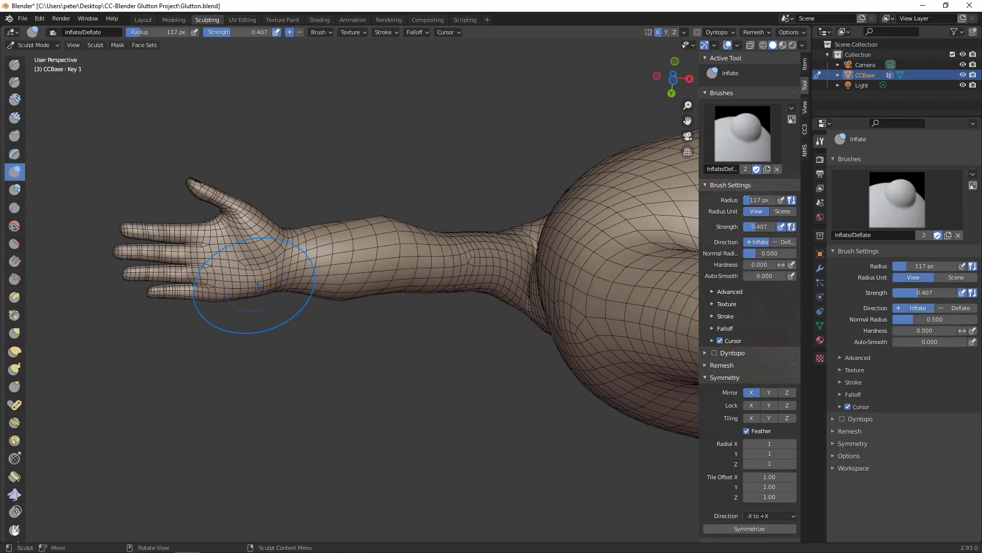
pyautogui.press('g')
pyautogui.moveTo(213, 216); pyautogui.dragTo(210, 213)
# Adjust the upper arm near the armpit from the front with an enlarged Grab brush
pyautogui.scroll(-5, 198, 199)
pyautogui.moveTo(387, 133)
pyautogui.mouseDown(button='middle')
pyautogui.moveTo(381, 256)
pyautogui.moveTo(390, 274)
pyautogui.mouseUp(button='middle')
pyautogui.press('KP_1')
pyautogui.scroll(2, 370, 266)
pyautogui.press(']')
pyautogui.press(']')
pyautogui.press(']')
pyautogui.press(']')
pyautogui.press(']')
pyautogui.press(']')
pyautogui.press(']')
pyautogui.press(']')
pyautogui.press(']')
pyautogui.press('[')
pyautogui.press('[')
pyautogui.press('[')
pyautogui.press('[')
pyautogui.moveTo(435, 215)
pyautogui.mouseDown()
pyautogui.moveTo(442, 221)
pyautogui.moveTo(406, 241)
pyautogui.moveTo(449, 206)
pyautogui.mouseUp()
# Pull the upper thighs outward below the belly from the front with the Grab brush at a 214 px radius
pyautogui.press('[')
pyautogui.keyDown('shift'); pyautogui.moveTo(493, 213); pyautogui.dragTo(348, 156, button='middle'); pyautogui.keyUp('shift')
pyautogui.scroll(1, 352, 177)
pyautogui.press('[')
pyautogui.press('[')
pyautogui.press('[')
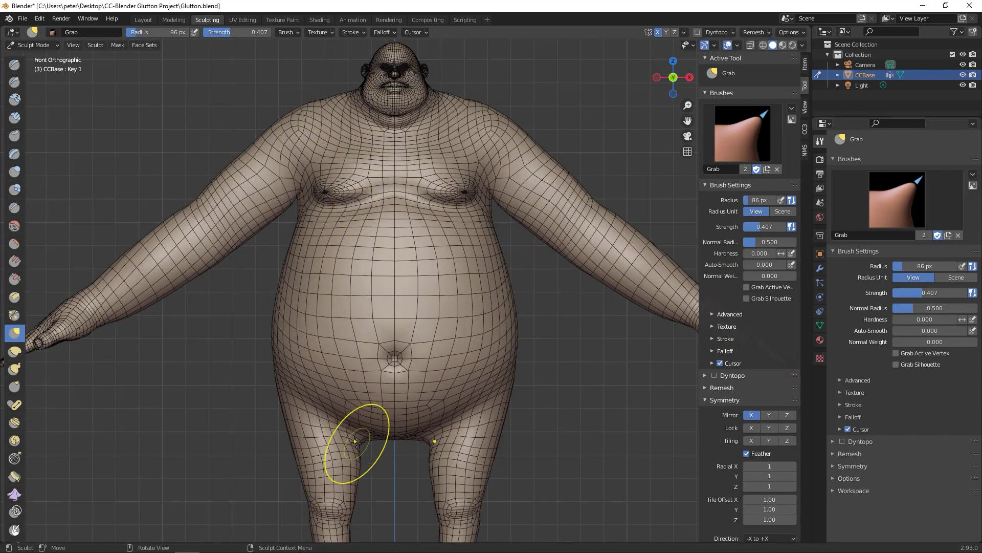
pyautogui.press(']')
pyautogui.press(']')
pyautogui.press(']')
pyautogui.press(']')
pyautogui.press(']')
pyautogui.press(']')
pyautogui.press(']')
pyautogui.press(']')
pyautogui.press(']')
pyautogui.moveTo(336, 426)
pyautogui.mouseDown()
pyautogui.moveTo(335, 441)
pyautogui.moveTo(307, 446)
pyautogui.moveTo(310, 467)
pyautogui.mouseUp()
pyautogui.scroll(-4, 241, 417)
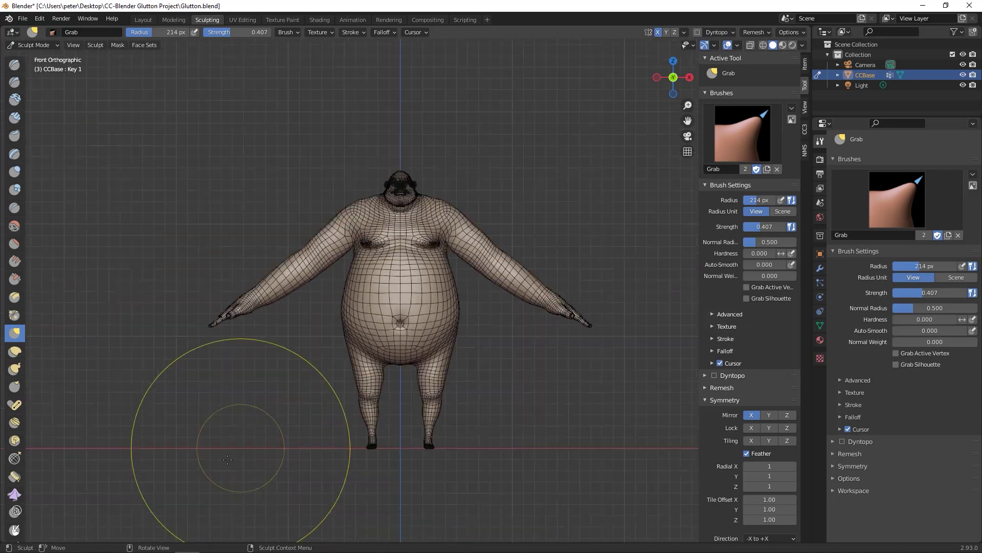
# Refine the knees with the Grab brush, and inflate and smooth the inner thighs with the Inflate brush at a 124 px radius
pyautogui.keyDown('shift'); pyautogui.moveTo(241, 416); pyautogui.dragTo(272, 316, button='middle'); pyautogui.keyUp('shift')
pyautogui.scroll(4, 276, 307)
pyautogui.press('[')
pyautogui.press('[')
pyautogui.moveTo(377, 306); pyautogui.dragTo(381, 309)
pyautogui.press('[')
pyautogui.press('[')
pyautogui.press('f')
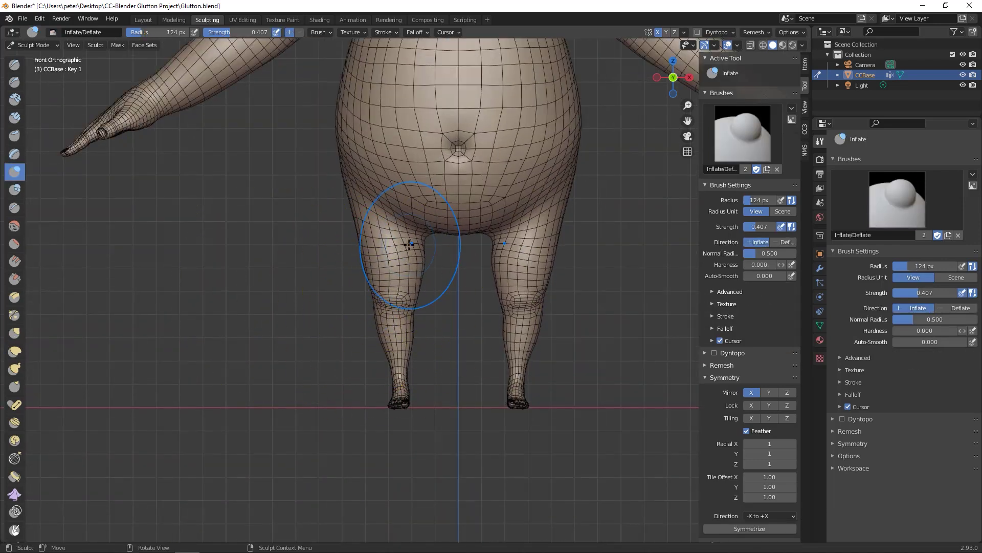
pyautogui.click(416, 255)
pyautogui.keyDown('shift'); pyautogui.moveTo(416, 258); pyautogui.dragTo(405, 247); pyautogui.keyUp('shift')
# Carve the crease between the belly and inner thighs with the Draw Sharp brush set to Subtract at an 80 px radius
pyautogui.click(14, 83)
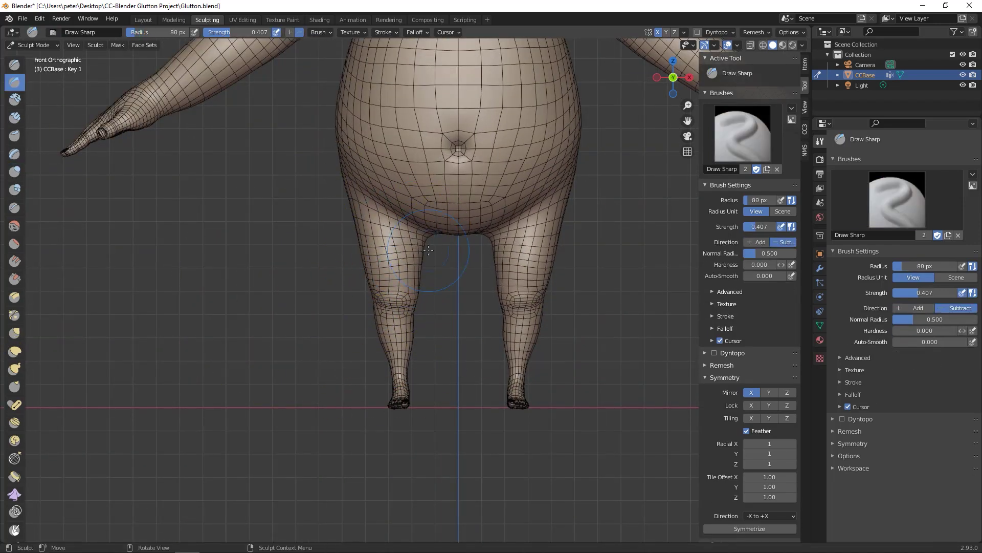
pyautogui.moveTo(429, 250); pyautogui.dragTo(461, 215, button='middle')
pyautogui.press('KP_1')
pyautogui.scroll(-3, 461, 215)
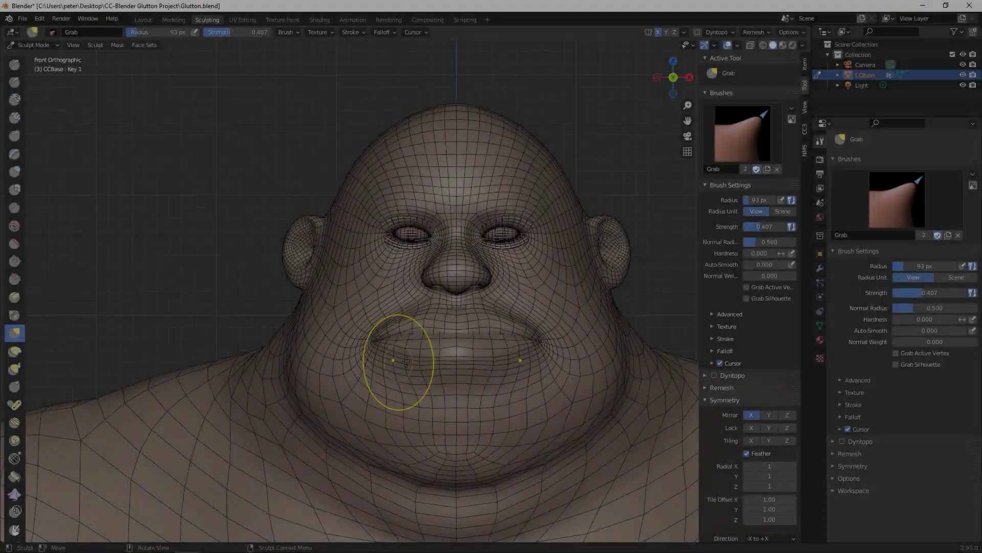
# Push the lower lip and chin forward in profile with the Grab brush at radii of 114 px and 111 px
pyautogui.press('KP_3')
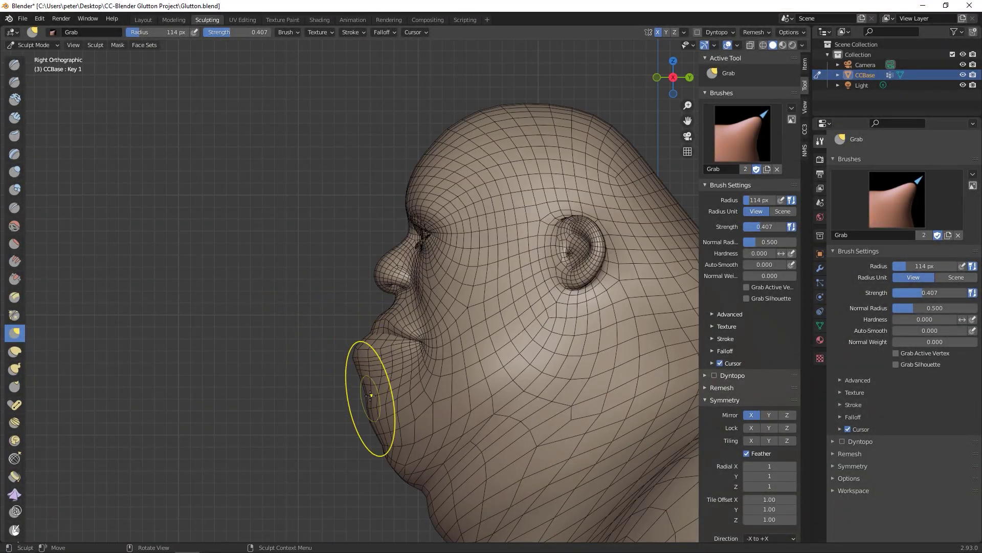
pyautogui.press('KP_1')
pyautogui.keyDown('shift'); pyautogui.moveTo(399, 382); pyautogui.dragTo(407, 403, button='middle'); pyautogui.keyUp('shift')
pyautogui.scroll(3, 408, 404)
pyautogui.press('KP_3')
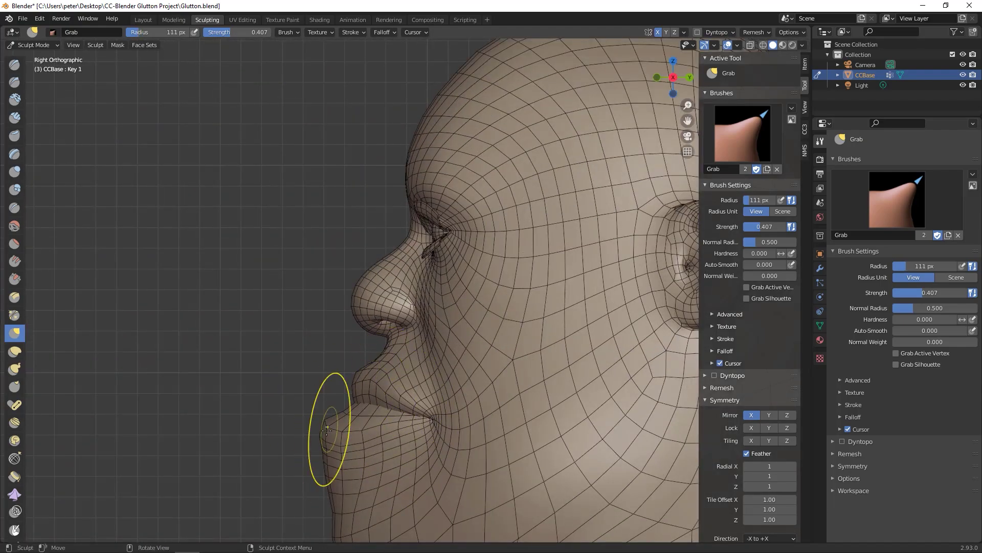
# Shape the mouth corners with the Grab brush at 136 px and crease the lip edges with subtractive Draw Sharp at 63 px
pyautogui.press('KP_1')
pyautogui.press(']')
pyautogui.press(']')
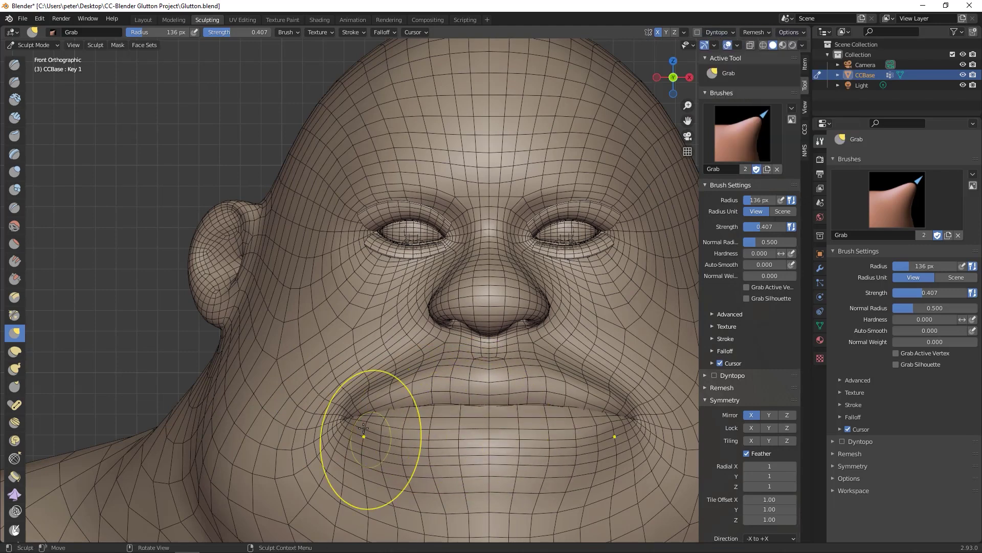
pyautogui.press('1')
pyautogui.moveTo(376, 427)
pyautogui.mouseDown()
pyautogui.moveTo(479, 437)
pyautogui.moveTo(378, 426)
pyautogui.mouseUp()
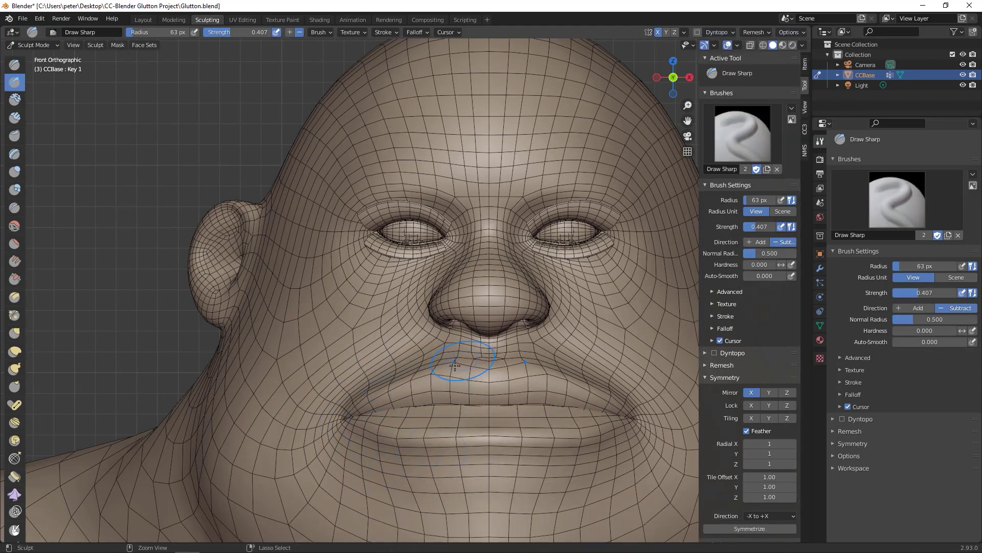
# Fill out the buttocks and hips with the Grab and Inflate brushes at a 148 px radius
pyautogui.press('g')
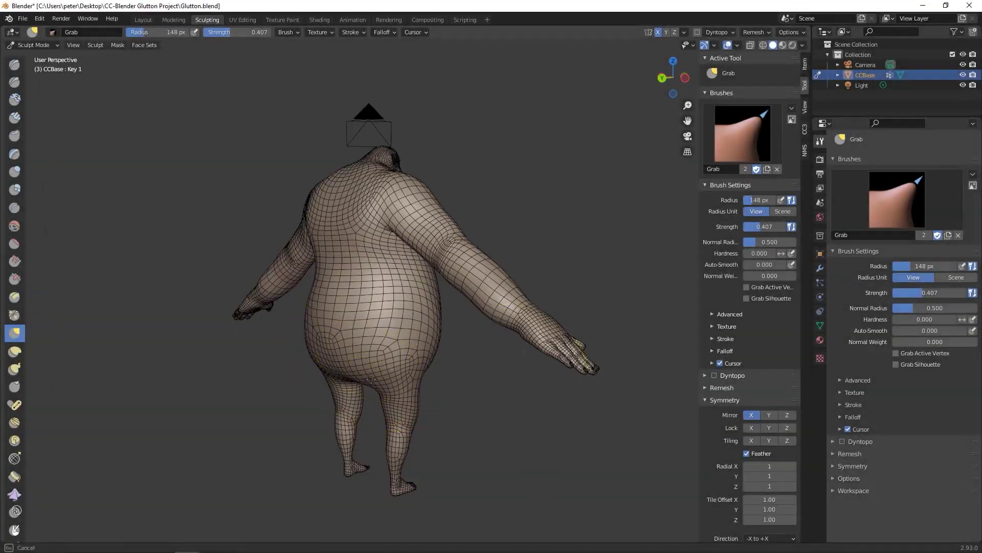
pyautogui.moveTo(418, 372); pyautogui.dragTo(432, 388, button='middle')
pyautogui.press('i')
pyautogui.press('KP_3')
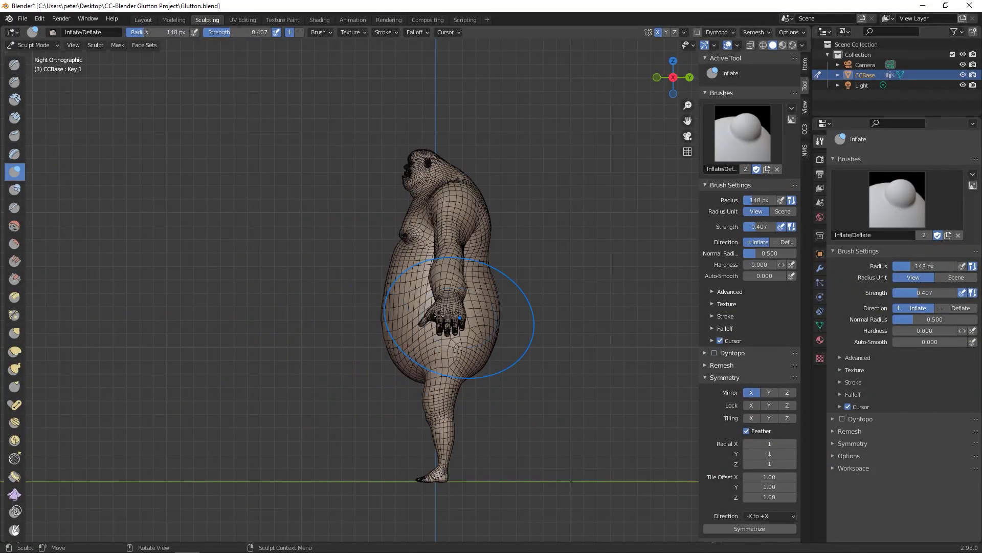
# Refine the crease between the lower belly and the thighs with Grab and subtractive Draw Sharp at a 117 px radius
pyautogui.press('g')
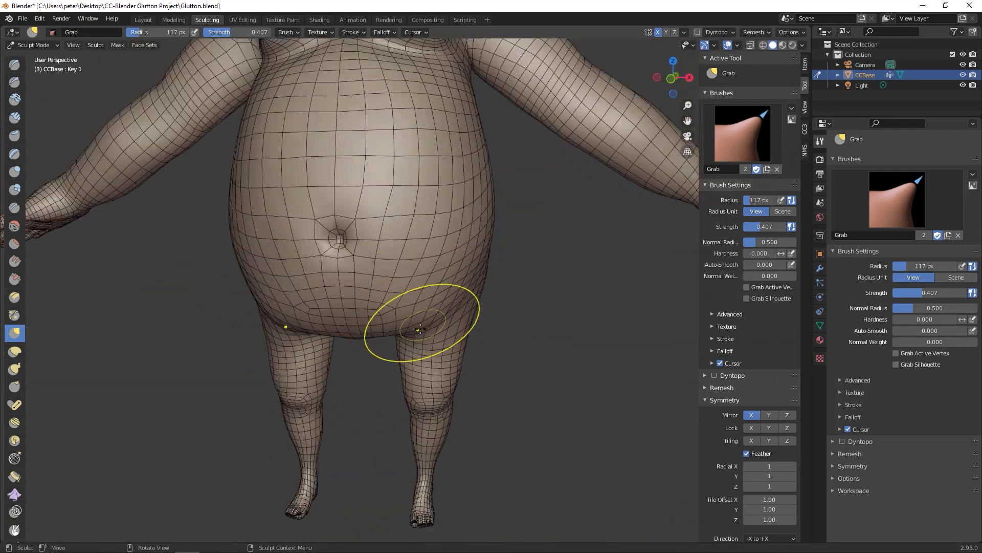
pyautogui.hotkey('shift', 'd')
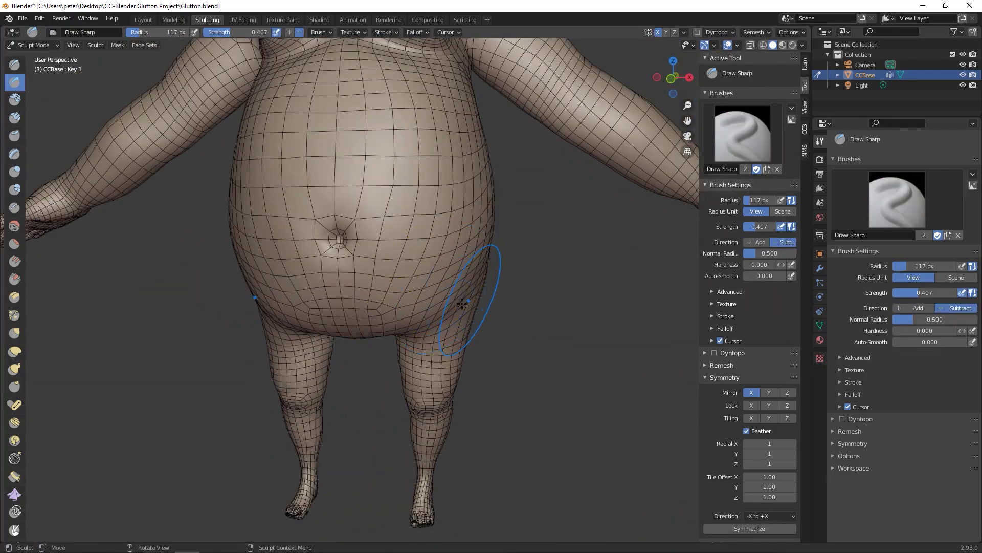
pyautogui.scroll(-3, 393, 319)
pyautogui.press('KP_1')
pyautogui.scroll(6, 406, 165)
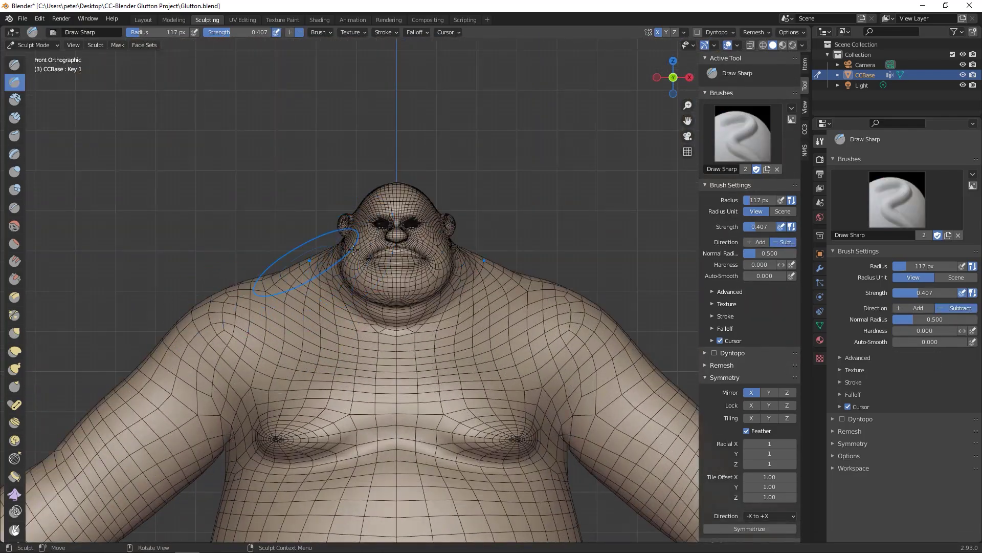
pyautogui.scroll(-6, 414, 271)
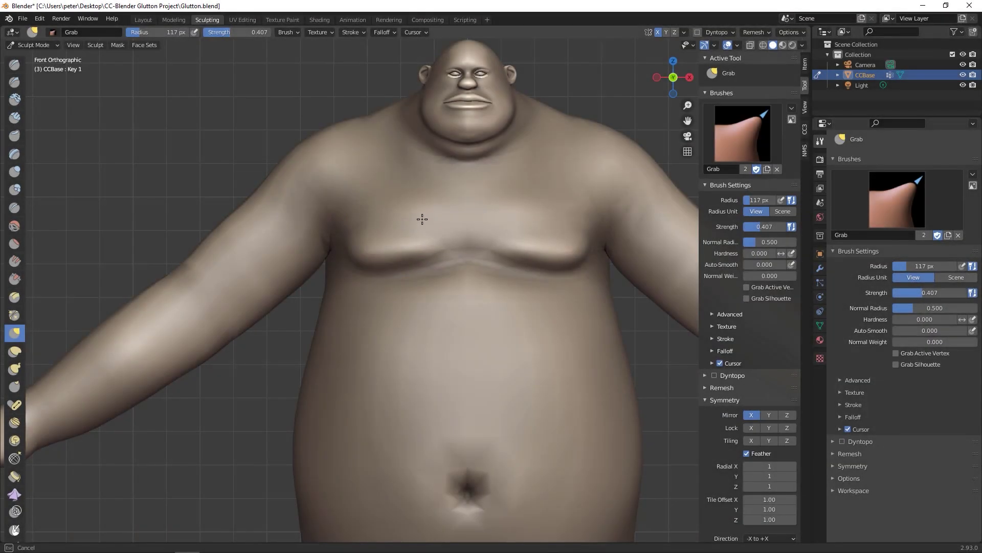
# Hide the wireframe overlay and save the Glutton.blend project
pyautogui.scroll(-2, 410, 299)
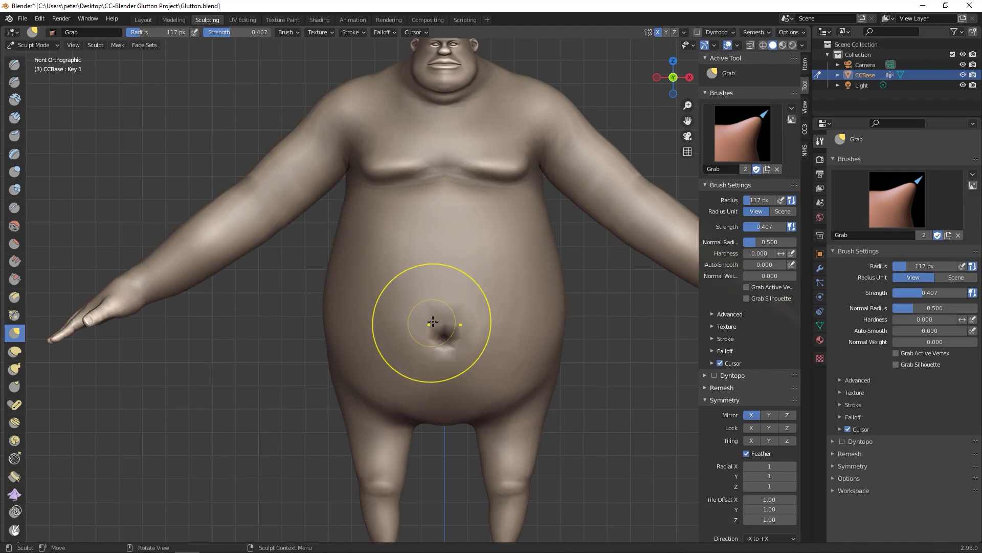
pyautogui.scroll(-3, 413, 331)
pyautogui.hotkey('ctrl', 's')
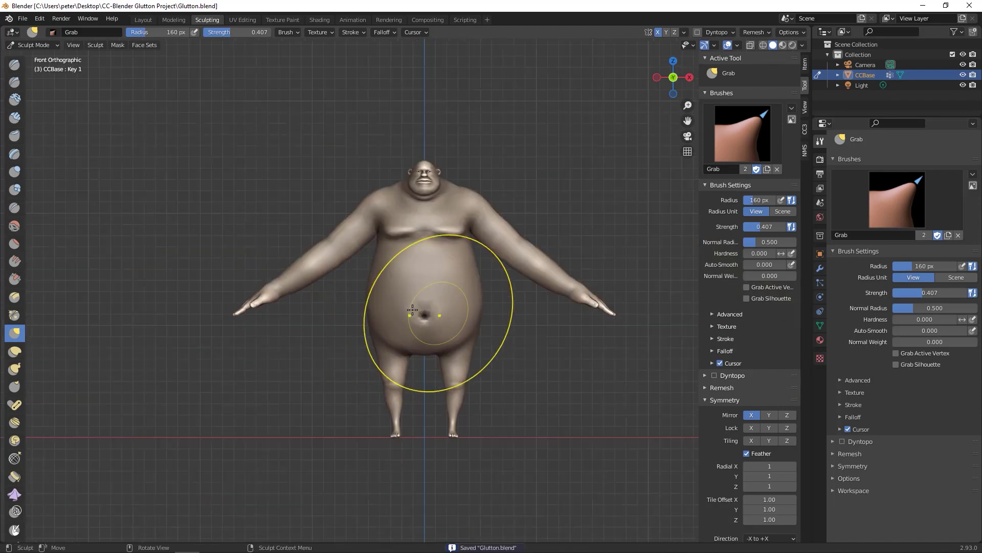
# Reshape the buttocks from behind with the Grab brush at a 160 px radius and save the project
pyautogui.scroll(3, 482, 360)
pyautogui.moveTo(481, 360); pyautogui.dragTo(282, 372, button='middle')
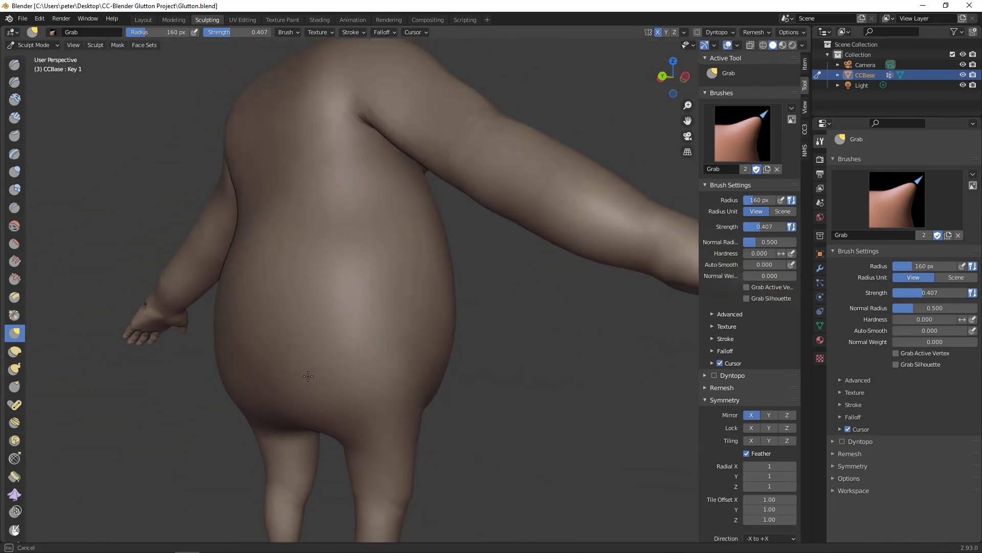
pyautogui.press('KP_1')
pyautogui.moveTo(225, 384); pyautogui.dragTo(448, 408, button='middle')
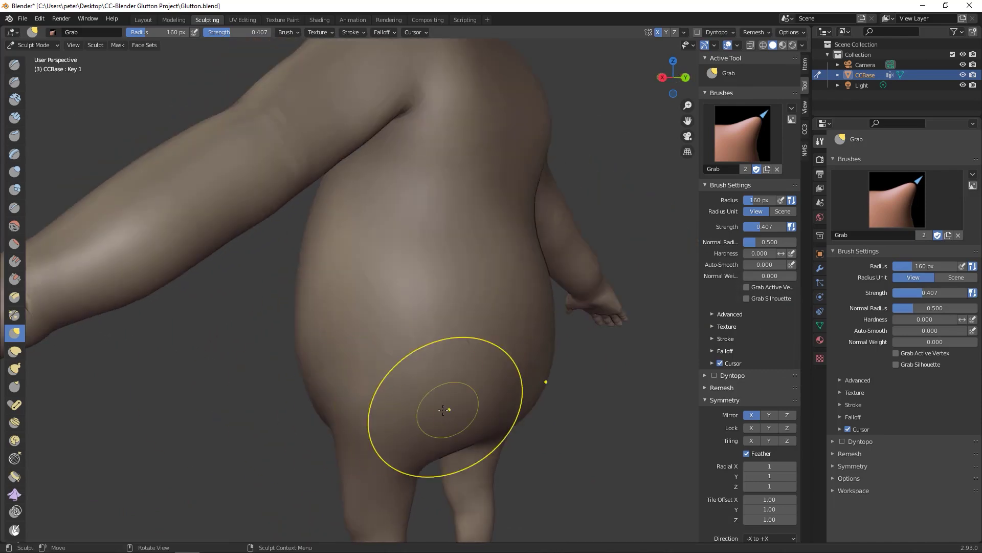
pyautogui.moveTo(494, 393); pyautogui.dragTo(513, 397)
pyautogui.scroll(-5, 512, 396)
pyautogui.press('KP_1')
pyautogui.scroll(8, 417, 389)
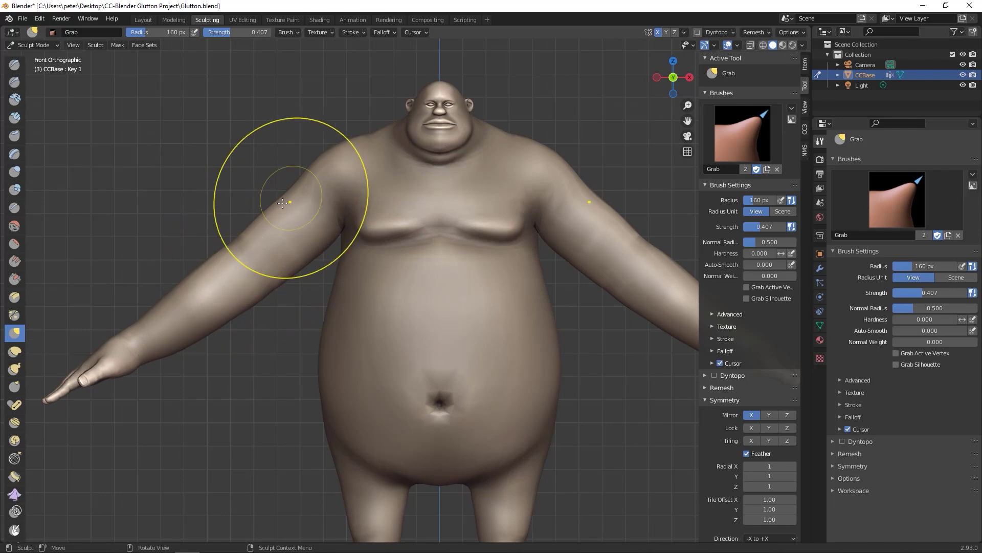
pyautogui.scroll(-2, 316, 223)
pyautogui.hotkey('ctrl', 's')
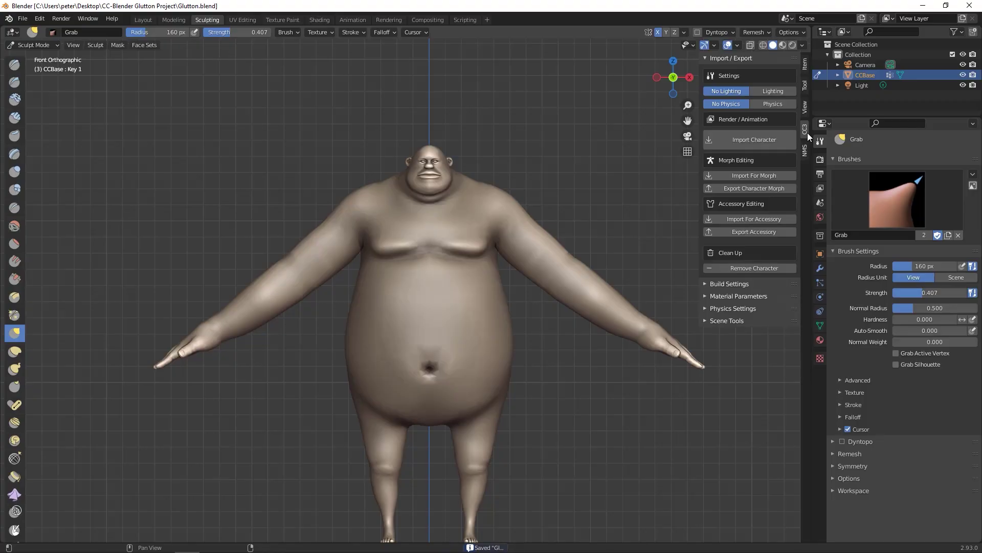
# Put the character in Object Mode and export its morph as Glutton.obj into the CC-Blender Glutton Project folder
pyautogui.click(748, 188)
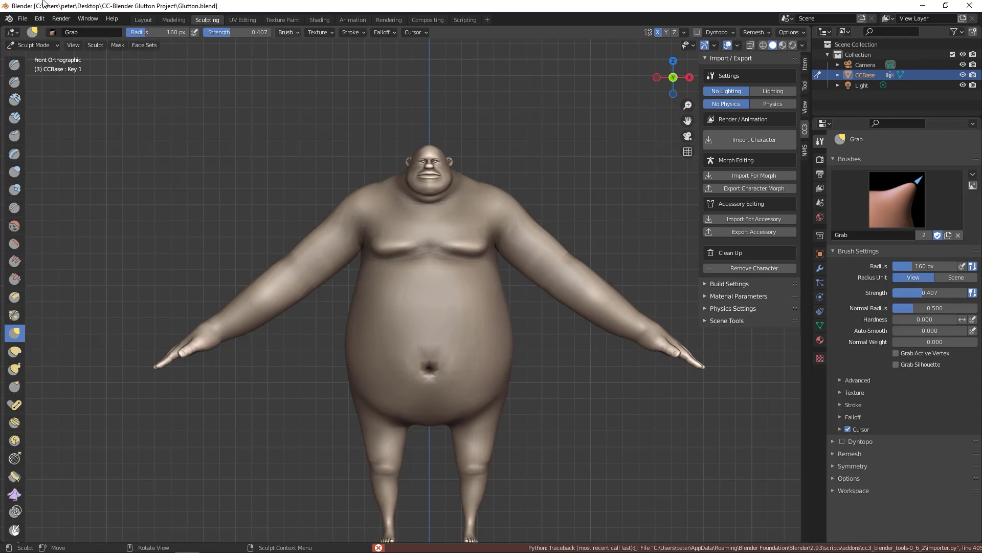
pyautogui.click(25, 44)
pyautogui.click(34, 57)
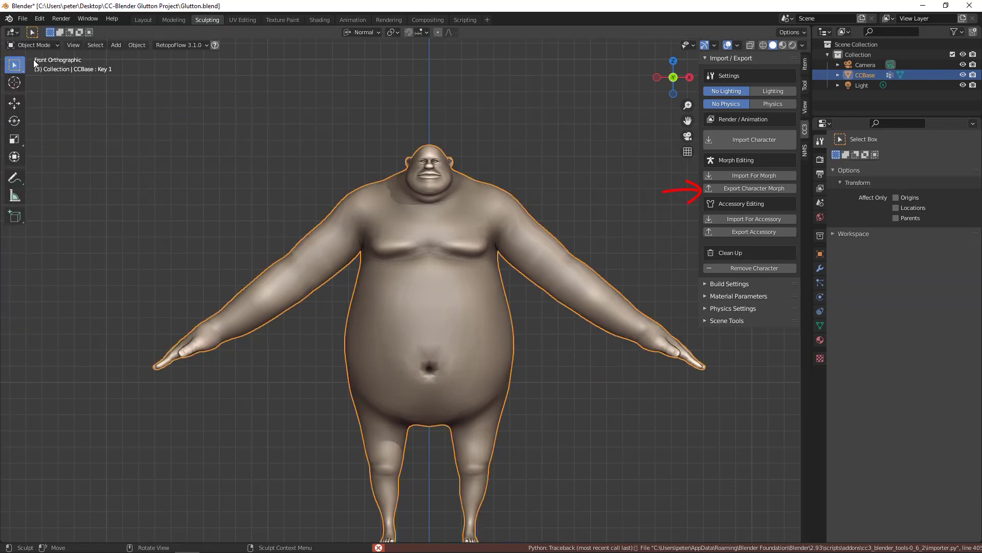
pyautogui.click(749, 189)
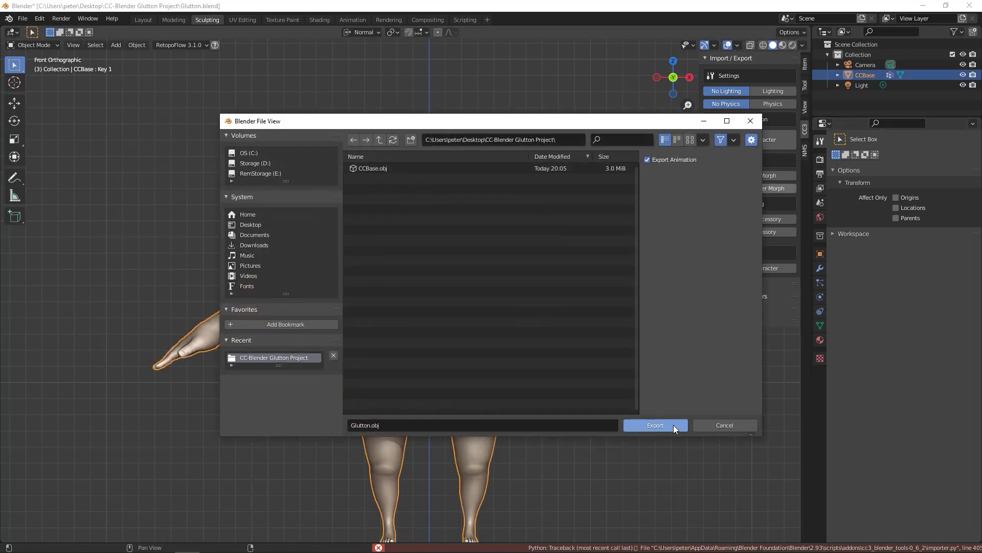
pyautogui.click(673, 425)
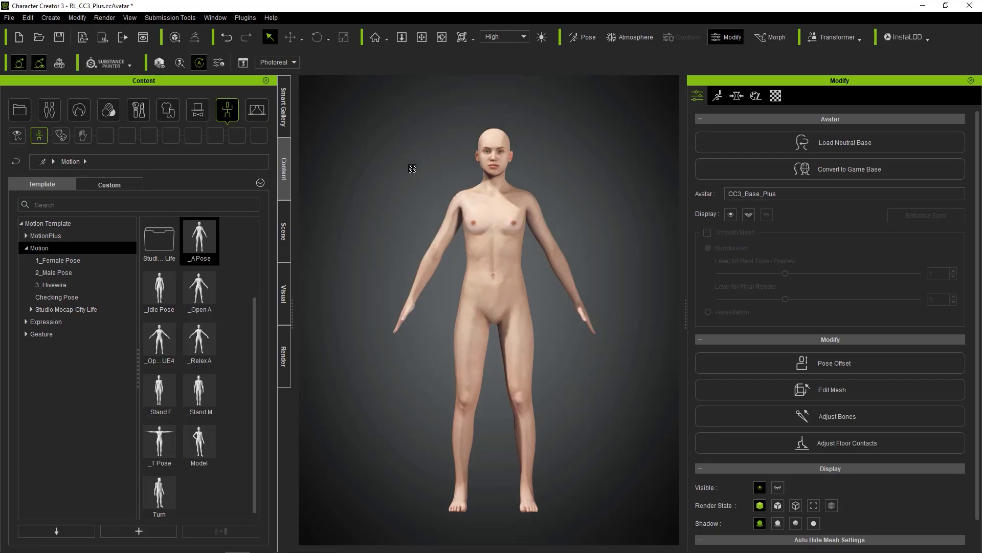
# Switch to Character Creator and create the body morph slider Glutton under Testing from Glutton.obj, adjusting bones to fit and auto-applying it
pyautogui.click(51, 18)
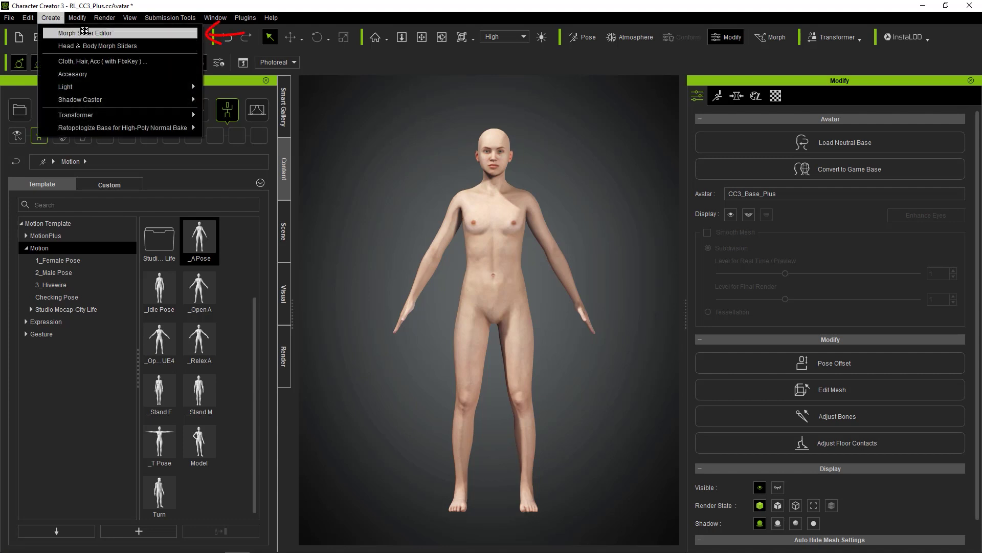
pyautogui.click(84, 32)
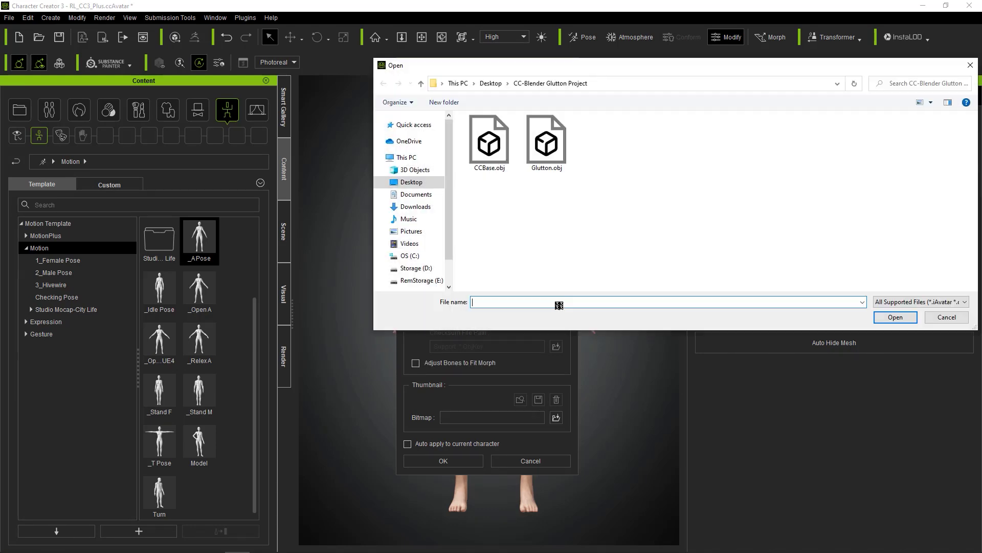
pyautogui.doubleClick(547, 146)
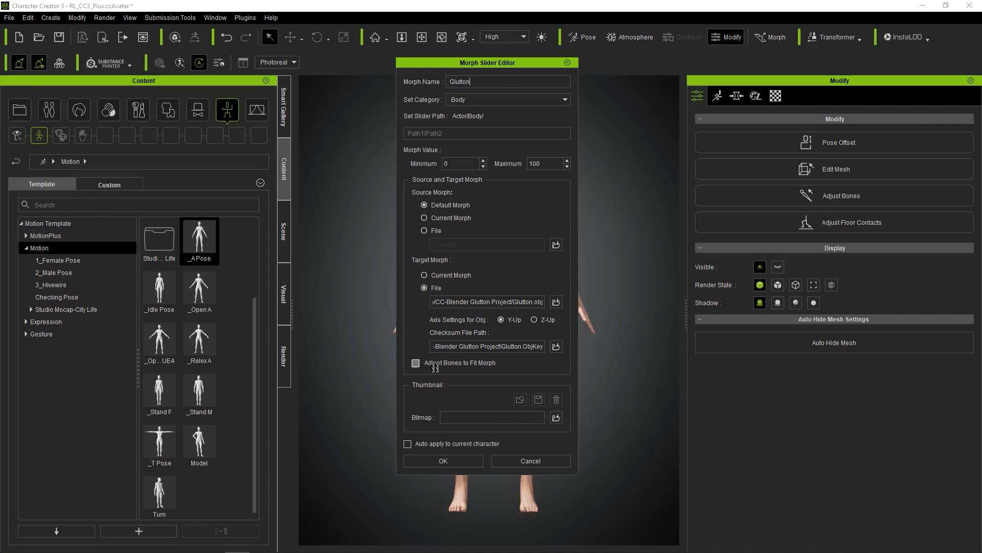
pyautogui.click(437, 444)
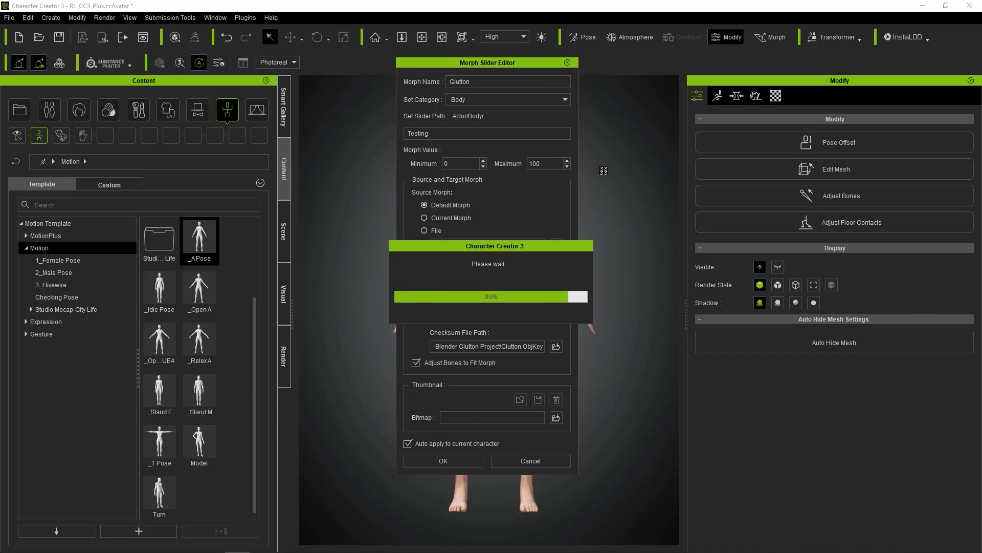
# Inspect the morphed avatar's body proportions and take a close look at the face and eye sockets
pyautogui.scroll(-7, 571, 173)
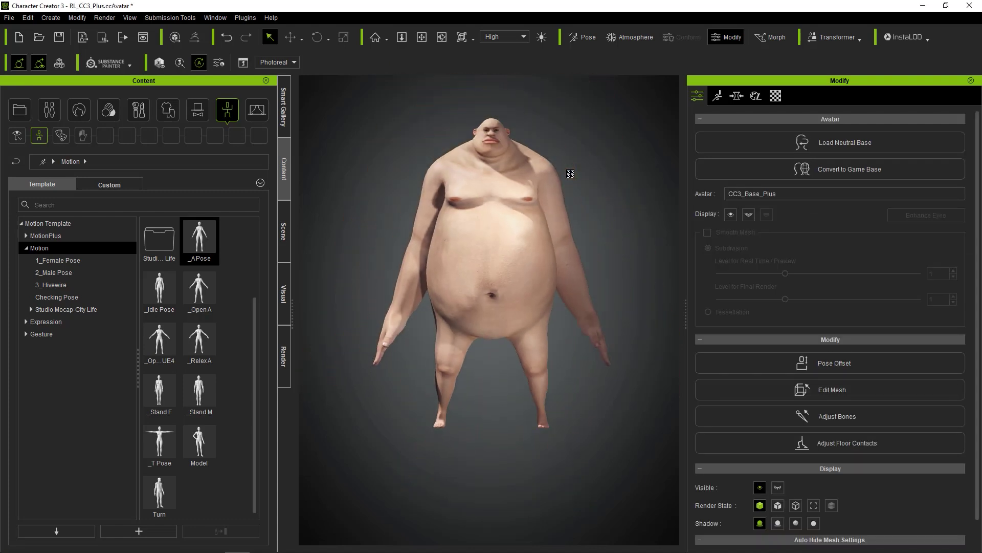
pyautogui.moveTo(570, 174); pyautogui.dragTo(574, 215, button='middle')
pyautogui.scroll(1, 572, 194)
pyautogui.scroll(4, 571, 194)
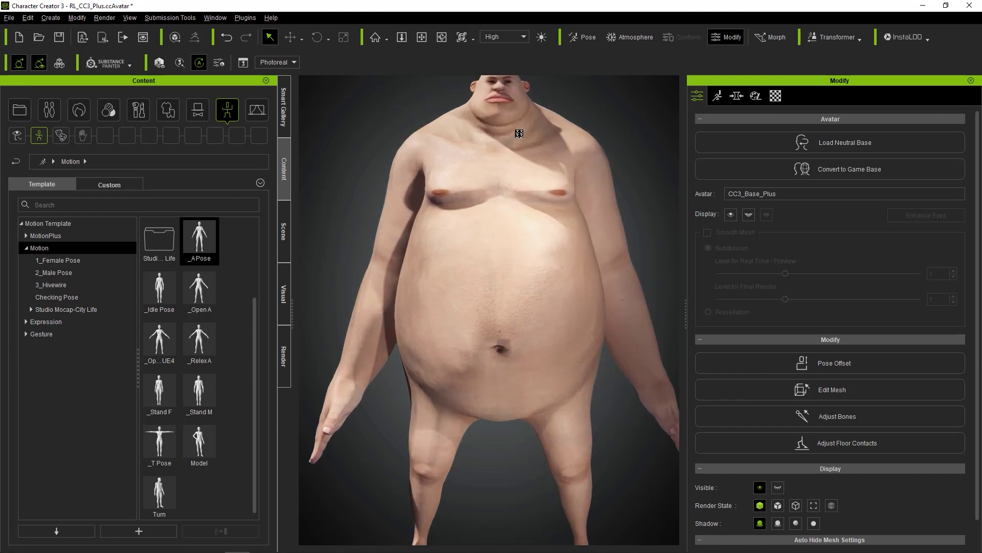
pyautogui.moveTo(517, 135); pyautogui.dragTo(514, 179, button='middle')
pyautogui.moveTo(505, 143); pyautogui.dragTo(495, 261, button='middle')
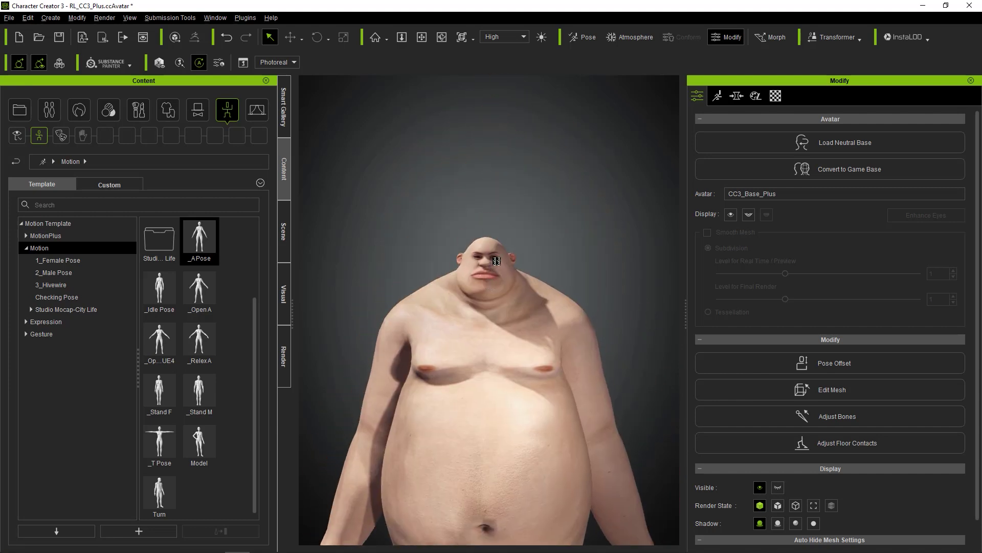
pyautogui.scroll(3, 496, 259)
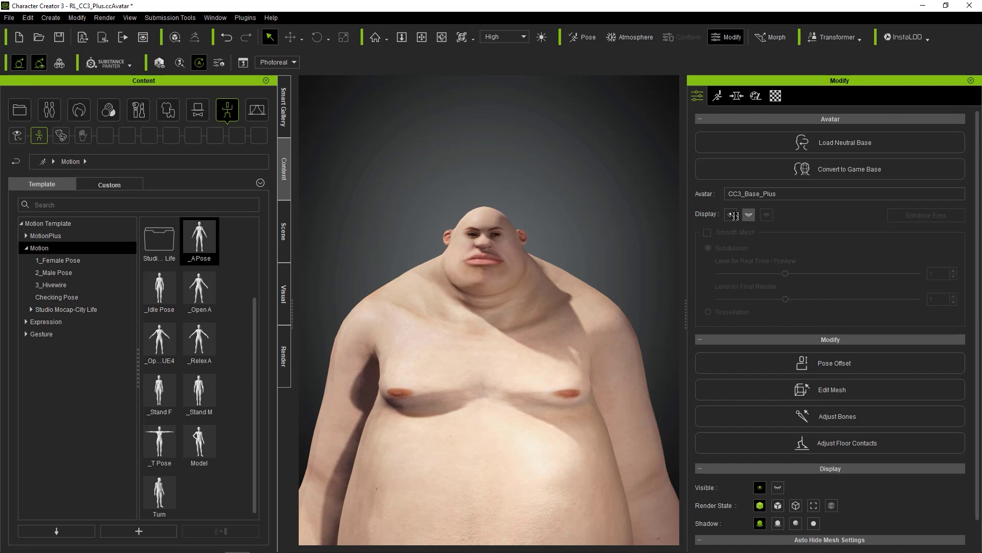
pyautogui.scroll(6, 425, 209)
pyautogui.scroll(-8, 424, 208)
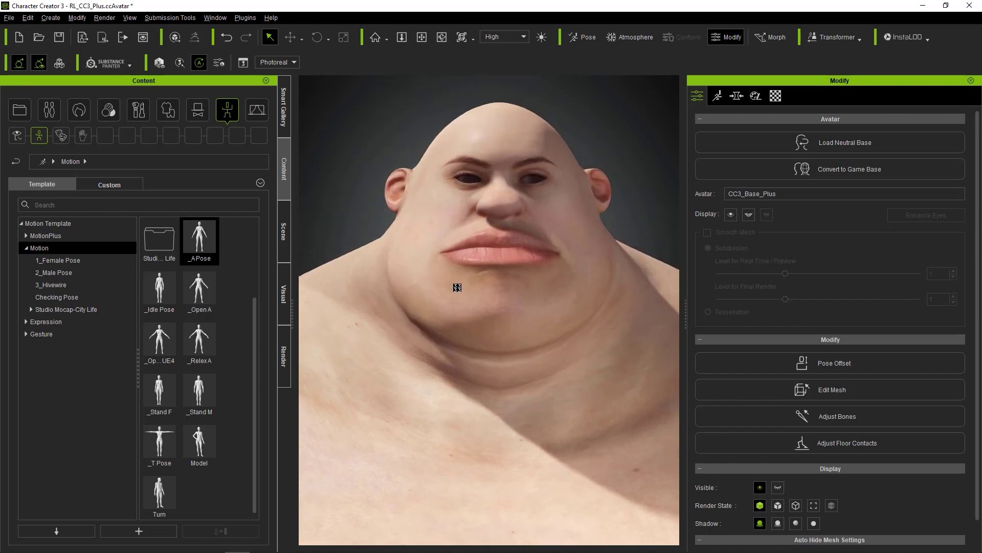
pyautogui.scroll(5, 463, 174)
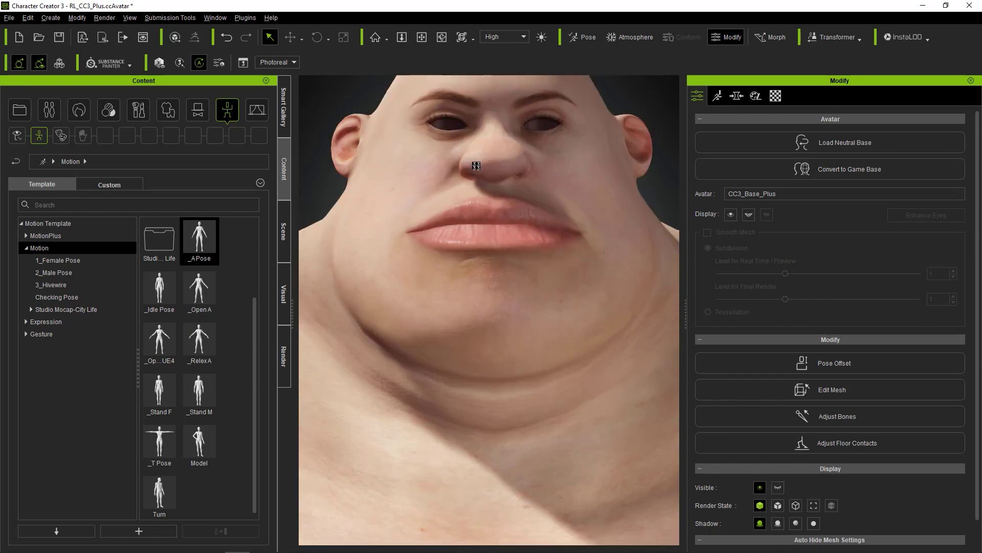
pyautogui.scroll(-3, 517, 259)
pyautogui.scroll(-3, 537, 252)
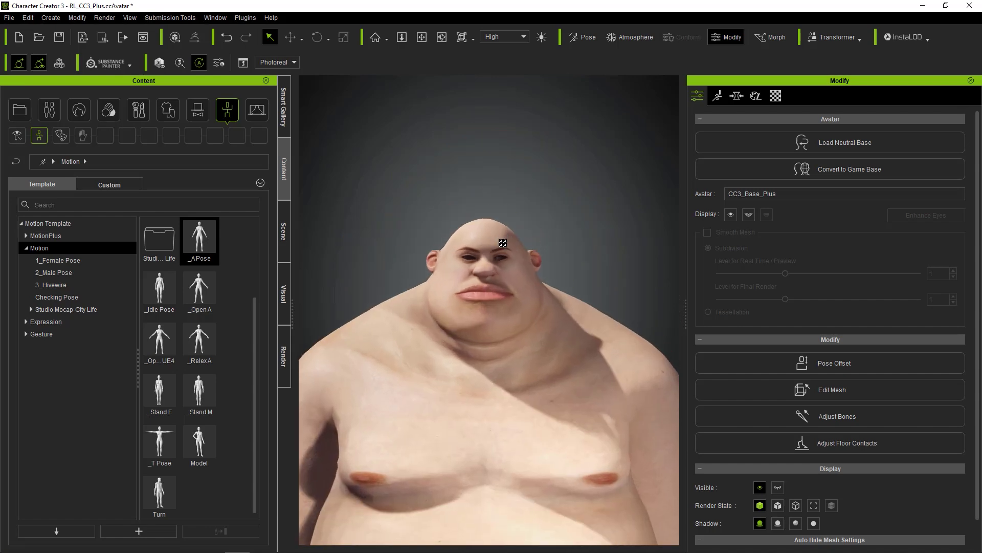
pyautogui.click(78, 18)
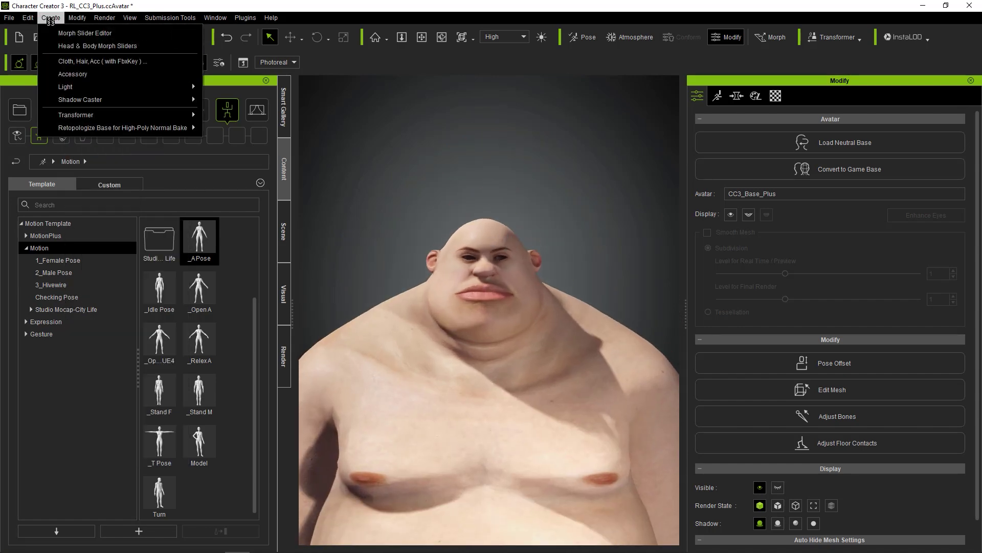
pyautogui.moveTo(51, 18)
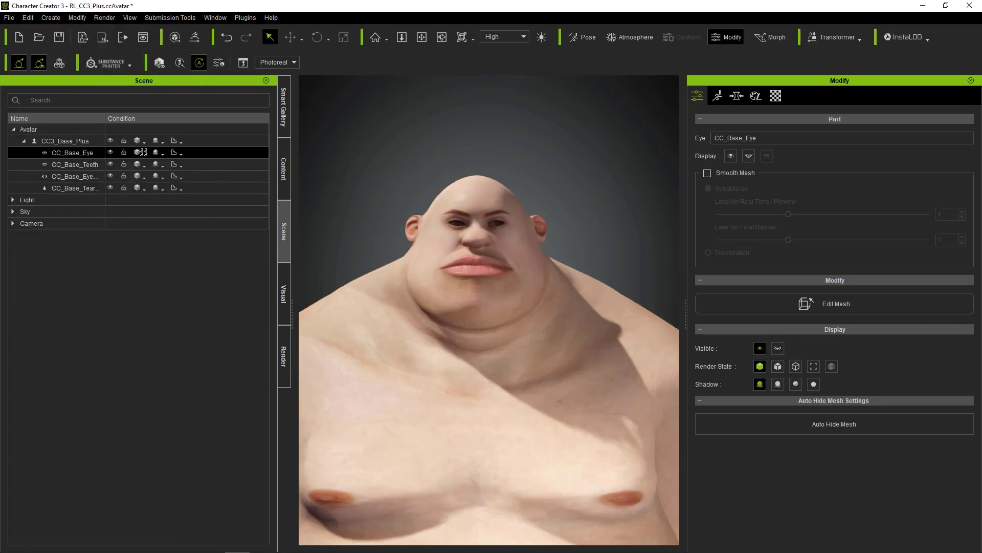
pyautogui.click(141, 153)
pyautogui.click(146, 193)
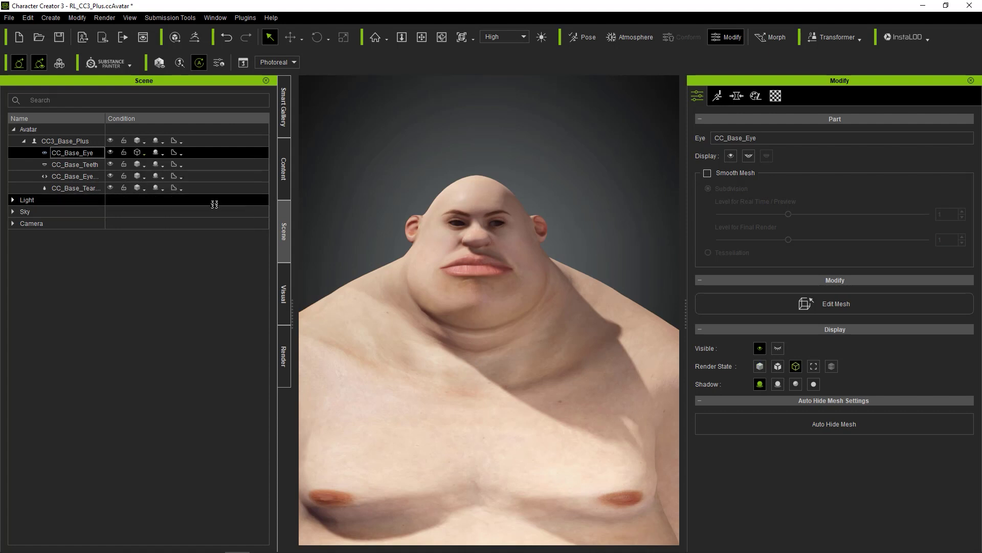
pyautogui.click(140, 153)
pyautogui.click(148, 165)
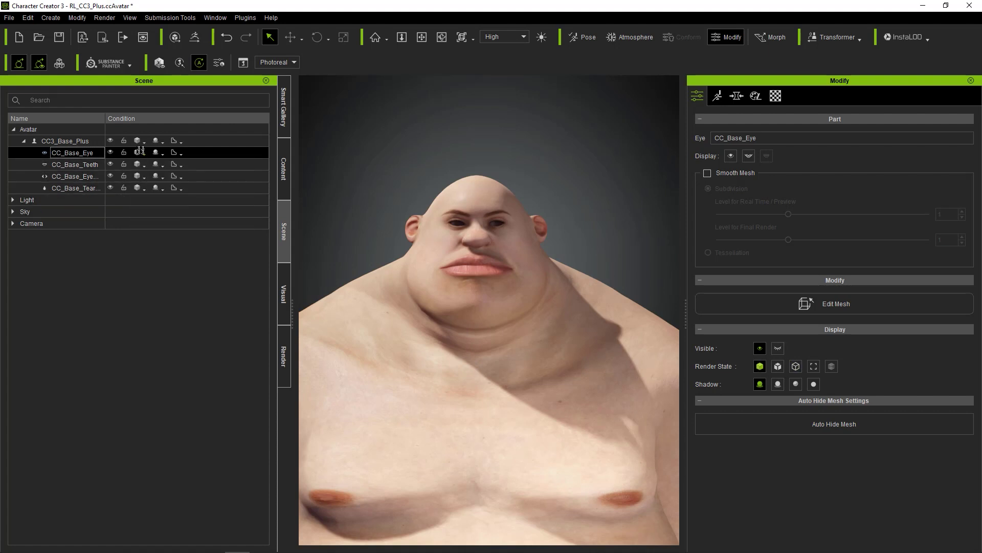
# Set the render state of CC3_Base_Plus to Wireframe and return CC_Base_Eye to Normal
pyautogui.click(137, 141)
pyautogui.click(147, 180)
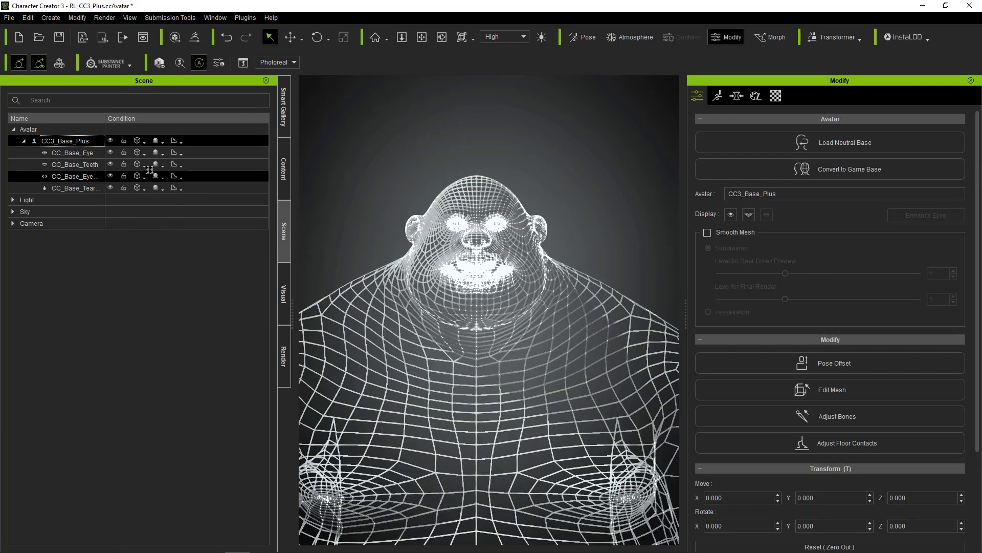
pyautogui.click(140, 153)
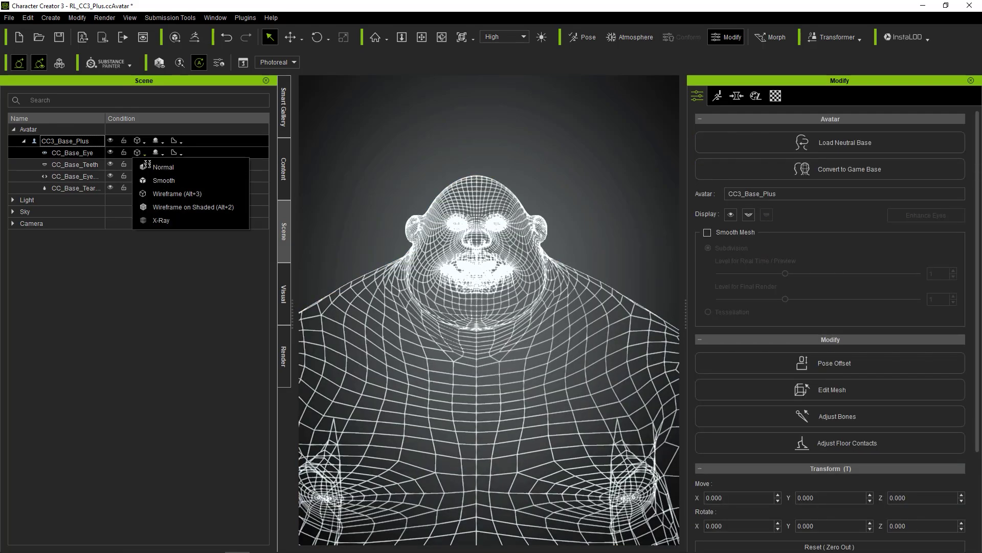
pyautogui.click(149, 165)
# Open the CC_Base_Eye mesh for editing in Element mode and select both eyeballs in the torso
pyautogui.scroll(-3, 376, 279)
pyautogui.moveTo(441, 319); pyautogui.dragTo(435, 244, button='middle')
pyautogui.scroll(6, 438, 163)
pyautogui.scroll(-4, 434, 243)
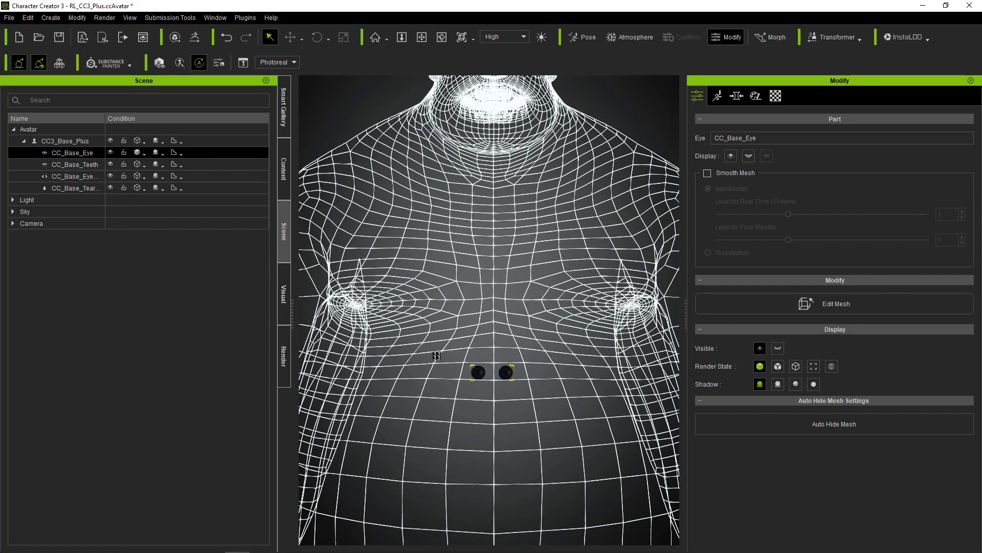
pyautogui.click(620, 418)
pyautogui.click(85, 153)
pyautogui.click(777, 302)
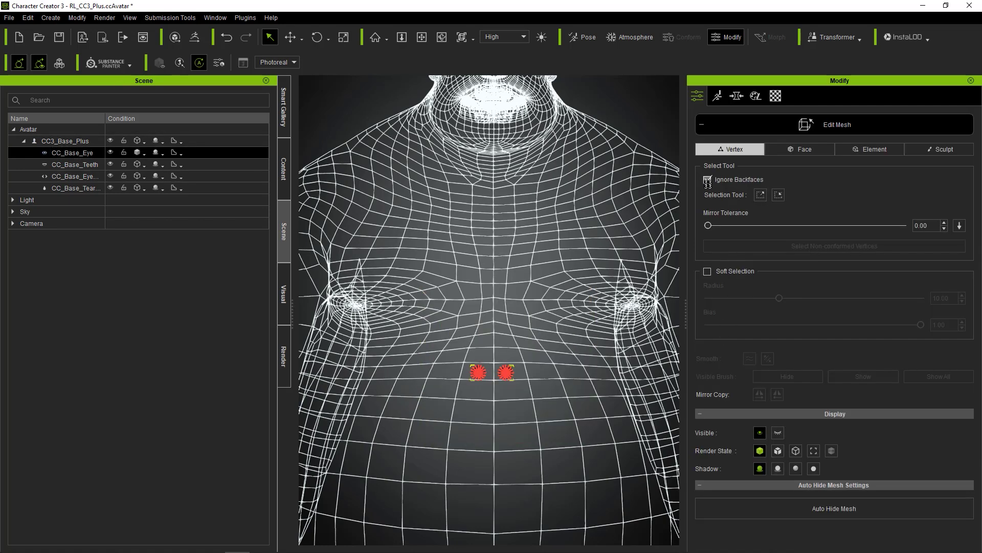
pyautogui.click(866, 151)
pyautogui.moveTo(436, 364); pyautogui.dragTo(533, 424)
# Move both eyeballs up from the torso into the head at the height of the eye sockets
pyautogui.scroll(-4, 523, 400)
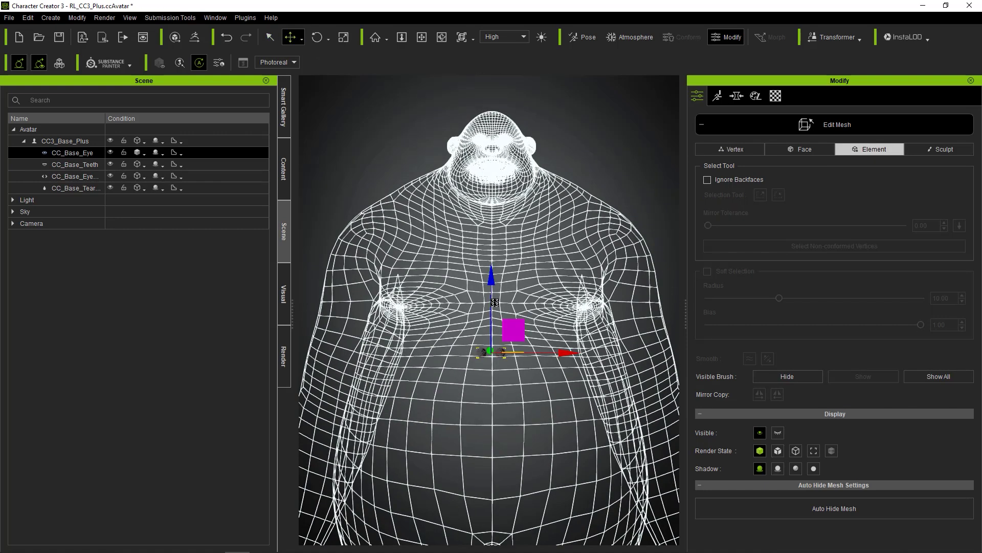
pyautogui.moveTo(495, 302); pyautogui.dragTo(496, 74)
pyautogui.scroll(8, 490, 326)
pyautogui.moveTo(469, 177); pyautogui.dragTo(338, 435, button='middle')
pyautogui.moveTo(564, 197); pyautogui.dragTo(564, 238)
# Select one eyeball element and shift it sideways to centre it in its eye socket
pyautogui.scroll(-3, 349, 207)
pyautogui.moveTo(349, 206); pyautogui.dragTo(530, 399)
pyautogui.scroll(5, 533, 379)
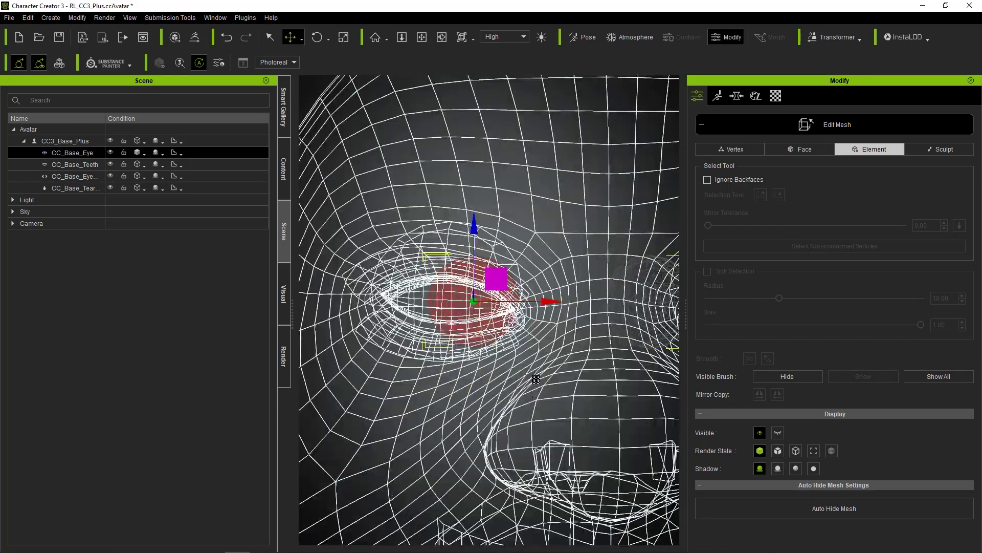
pyautogui.scroll(-3, 532, 379)
pyautogui.moveTo(551, 303); pyautogui.dragTo(537, 303)
# Adjust the eyeball's depth in the head from the side so it sits behind the eyelids
pyautogui.keyDown('alt'); pyautogui.moveTo(476, 359); pyautogui.dragTo(565, 378); pyautogui.keyUp('alt')
pyautogui.scroll(-5, 565, 378)
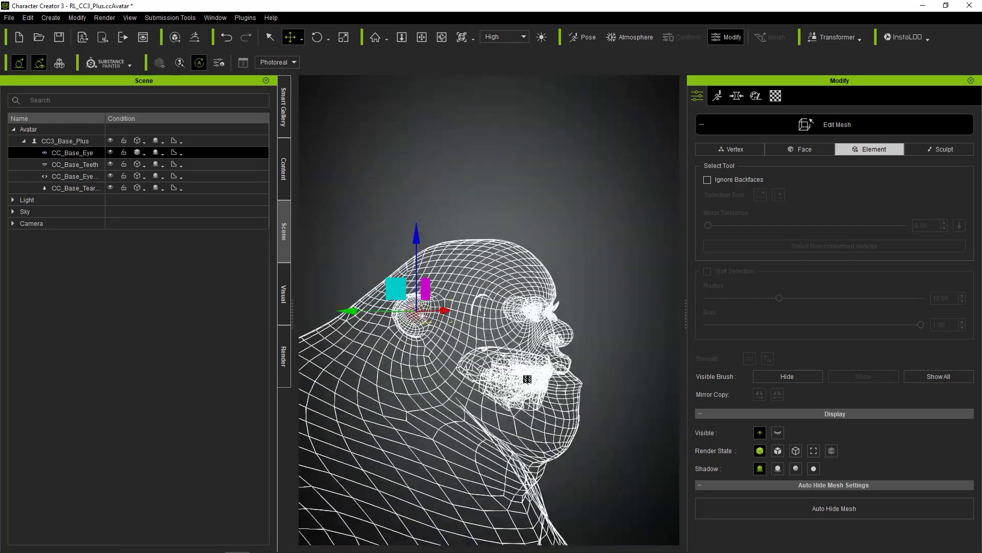
pyautogui.moveTo(563, 379); pyautogui.dragTo(467, 319, button='right')
pyautogui.moveTo(467, 319); pyautogui.dragTo(470, 320)
pyautogui.scroll(4, 471, 319)
pyautogui.moveTo(470, 320); pyautogui.dragTo(153, 147, button='right')
# Set the render state of CC3_Base_Plus back to Normal and check the eyes in the shaded face
pyautogui.click(144, 142)
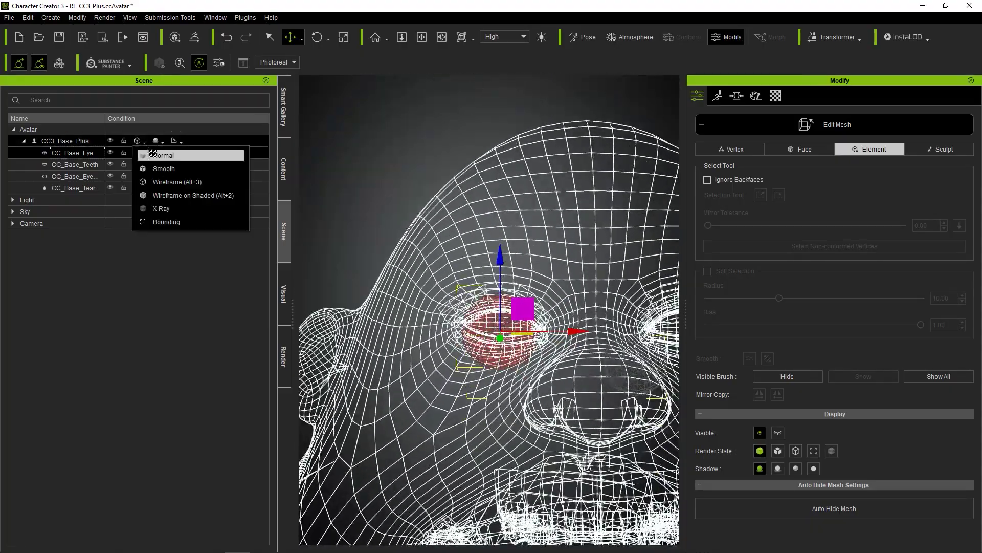
pyautogui.click(156, 155)
pyautogui.scroll(2, 440, 348)
pyautogui.scroll(-6, 440, 349)
pyautogui.moveTo(440, 349); pyautogui.dragTo(589, 277, button='right')
# Reopen CC_Base_Eye in Element mode, select the eyeball, check its fit within the eyelids and close mesh editing
pyautogui.click(87, 153)
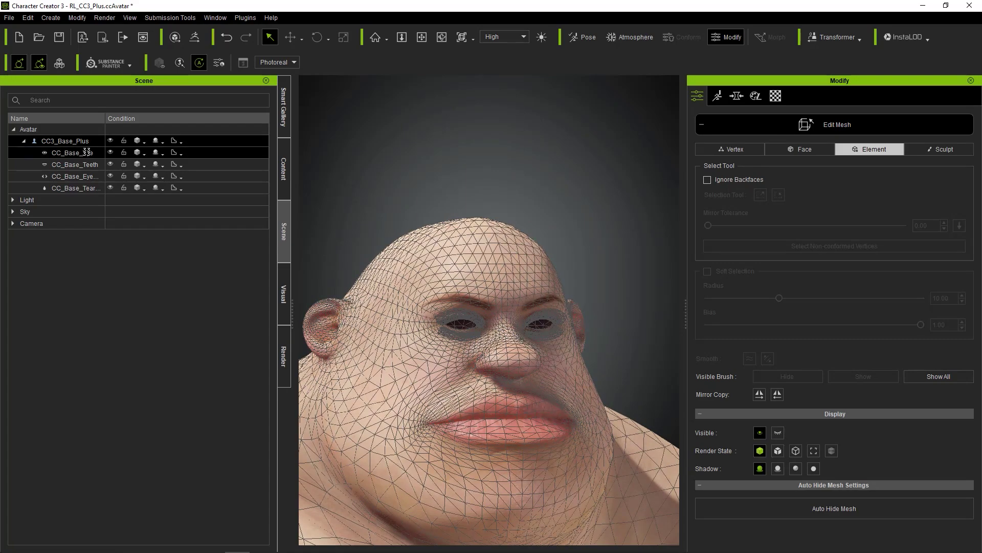
pyautogui.click(781, 130)
pyautogui.click(862, 150)
pyautogui.moveTo(484, 231); pyautogui.dragTo(410, 230, button='right')
pyautogui.moveTo(325, 222); pyautogui.dragTo(413, 373)
pyautogui.moveTo(318, 363); pyautogui.dragTo(366, 372, button='right')
pyautogui.scroll(5, 366, 373)
pyautogui.moveTo(367, 372); pyautogui.dragTo(491, 379, button='middle')
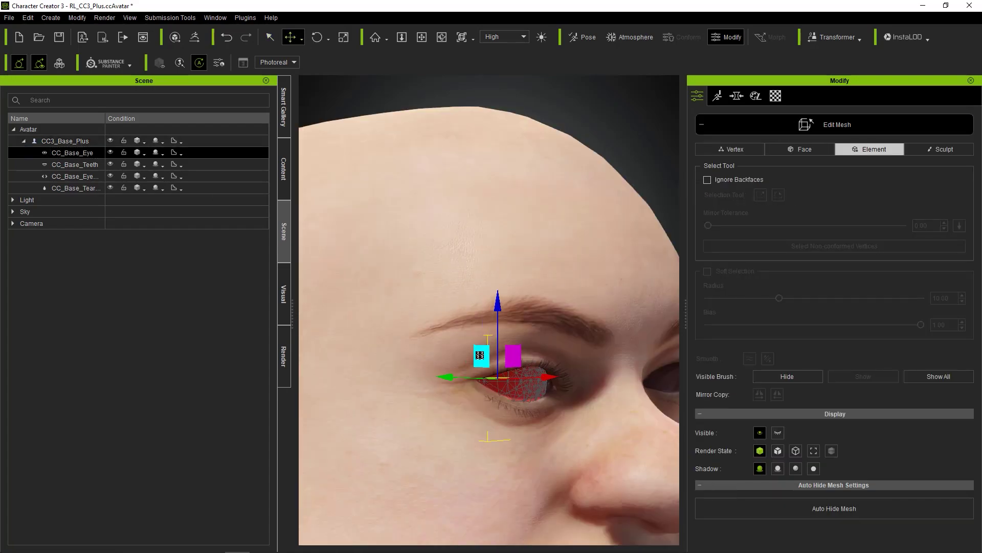
pyautogui.moveTo(478, 355); pyautogui.dragTo(432, 357, button='right')
pyautogui.scroll(-5, 432, 357)
pyautogui.click(764, 132)
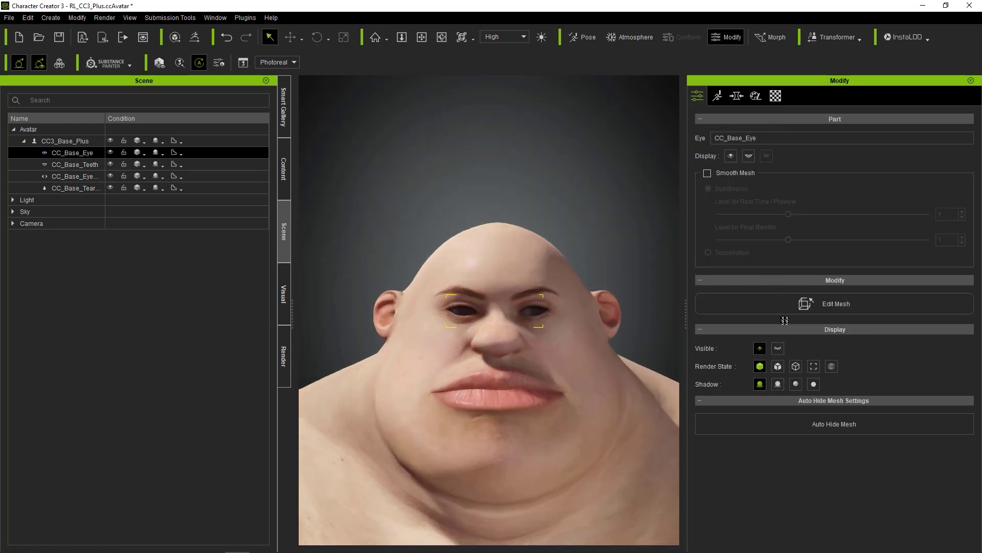
# Open Adjust Bones for CC3_Base_Plus, show the face bones with eyes or teeth included, check them against the eyes and close it
pyautogui.click(582, 172)
pyautogui.click(535, 254)
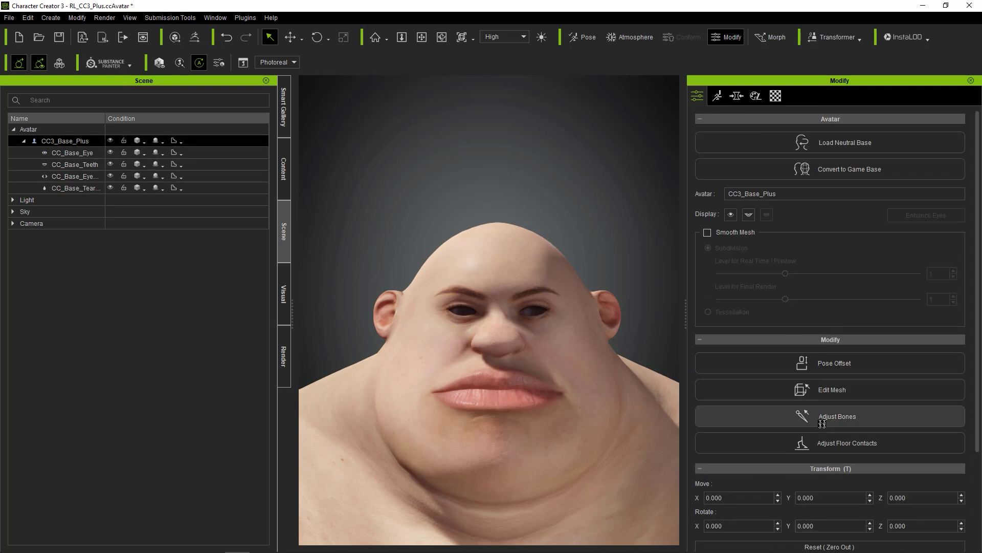
pyautogui.click(822, 417)
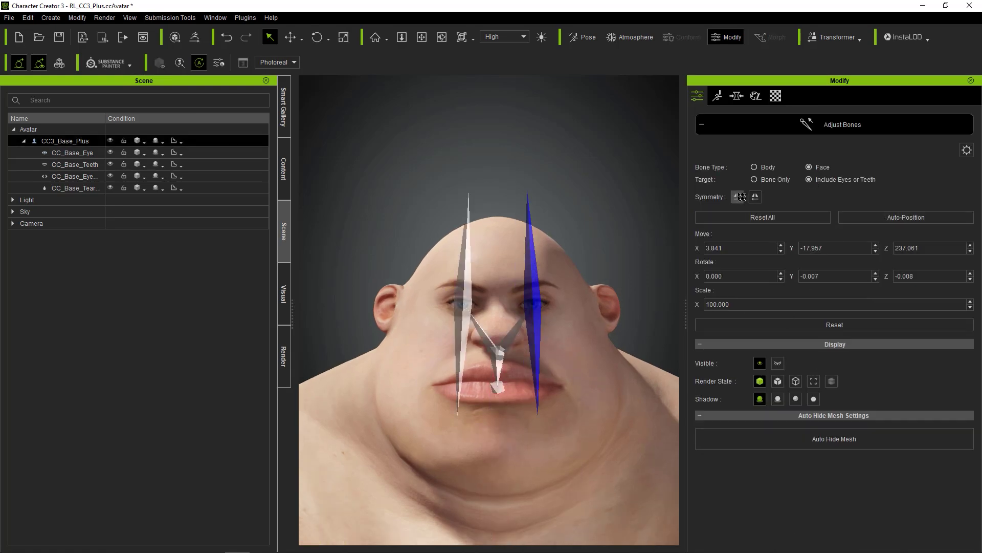
pyautogui.moveTo(504, 333)
pyautogui.mouseDown(button='right')
pyautogui.moveTo(561, 336)
pyautogui.moveTo(481, 342)
pyautogui.moveTo(506, 344)
pyautogui.mouseUp(button='right')
pyautogui.scroll(5, 505, 344)
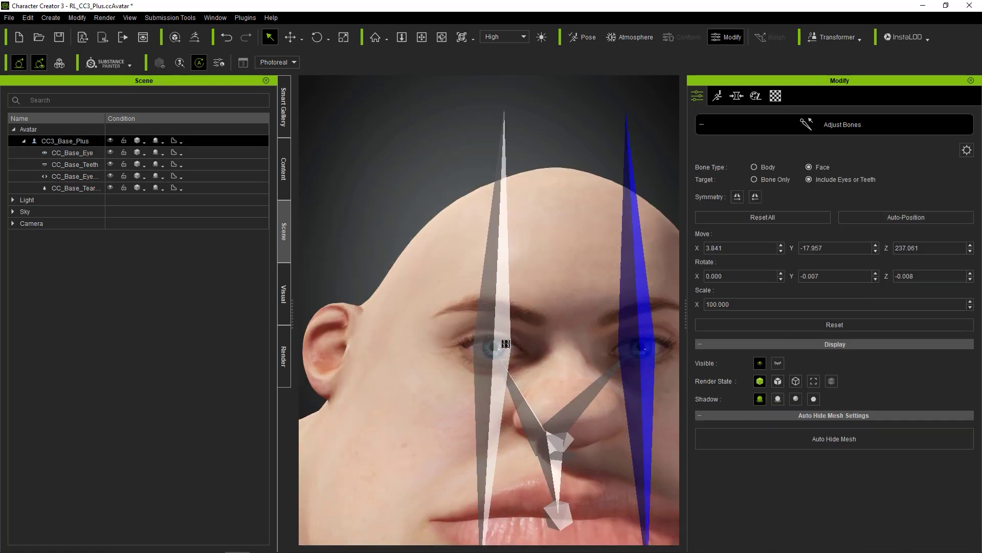
pyautogui.click(839, 125)
pyautogui.scroll(-8, 486, 318)
pyautogui.moveTo(487, 318); pyautogui.dragTo(458, 223, button='middle')
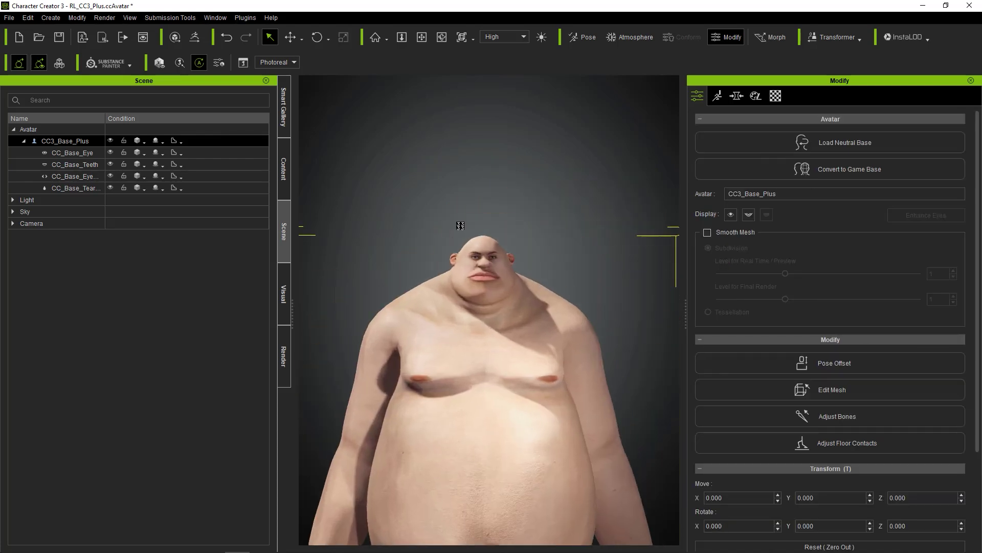
# Apply the Eyes_01 preset from the eye content library to the avatar
pyautogui.scroll(6, 445, 246)
pyautogui.moveTo(441, 250); pyautogui.dragTo(434, 304, button='right')
pyautogui.click(284, 169)
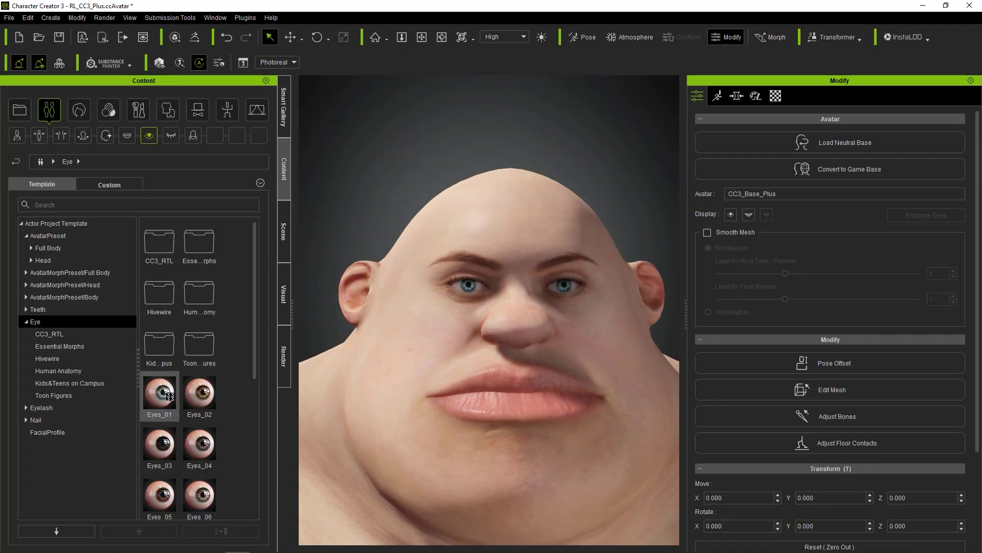
pyautogui.doubleClick(159, 393)
pyautogui.click(407, 309)
pyautogui.scroll(-6, 432, 246)
pyautogui.scroll(4, 487, 307)
pyautogui.click(537, 378)
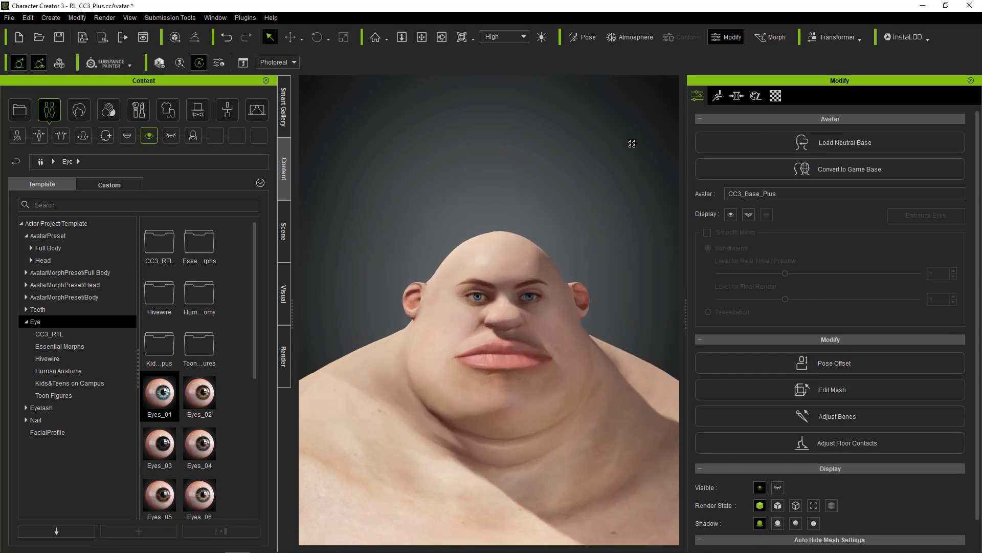
pyautogui.click(631, 143)
pyautogui.click(839, 416)
pyautogui.press('Escape')
pyautogui.scroll(-6, 443, 334)
pyautogui.scroll(6, 395, 241)
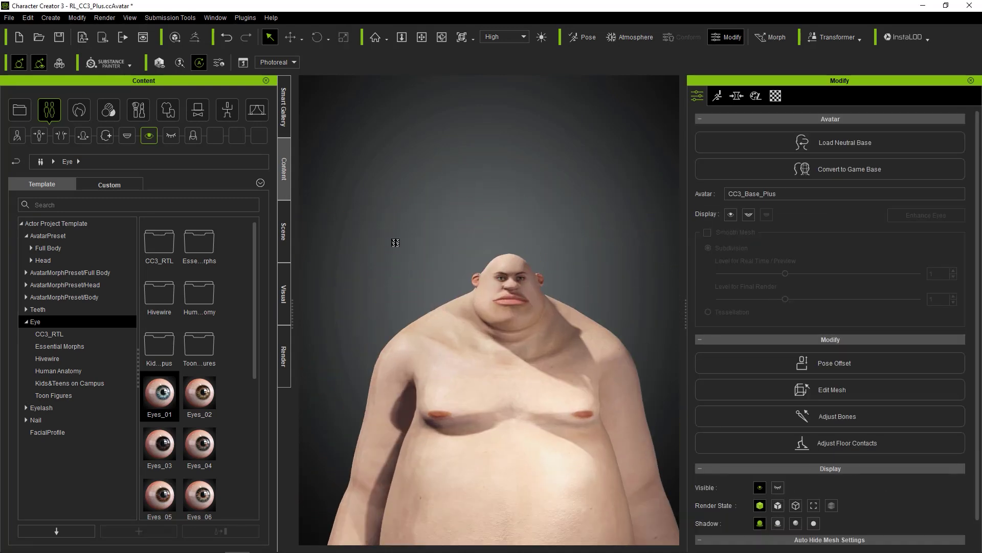
pyautogui.scroll(2, 444, 226)
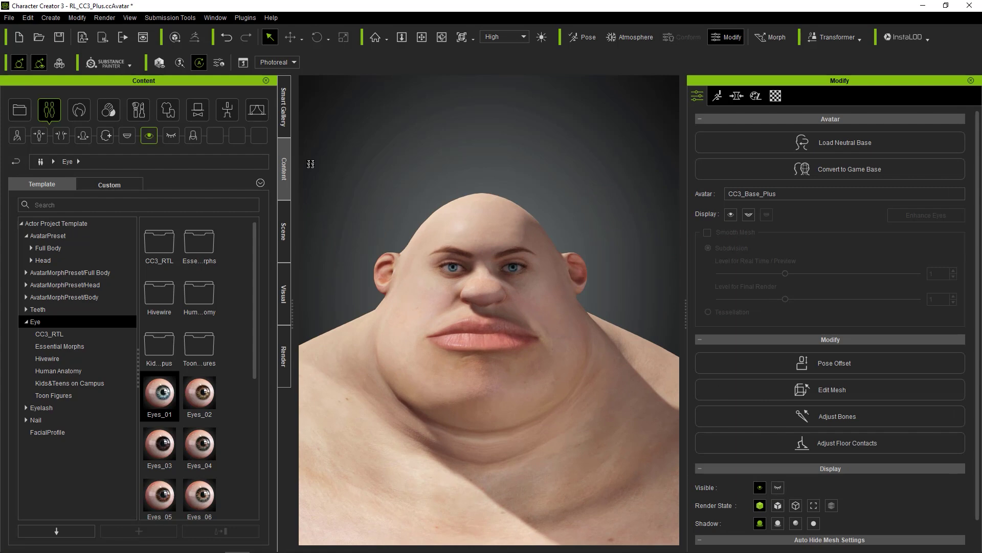
# Display the avatar with its mouth open and apply the first preset from the teeth content library
pyautogui.click(127, 135)
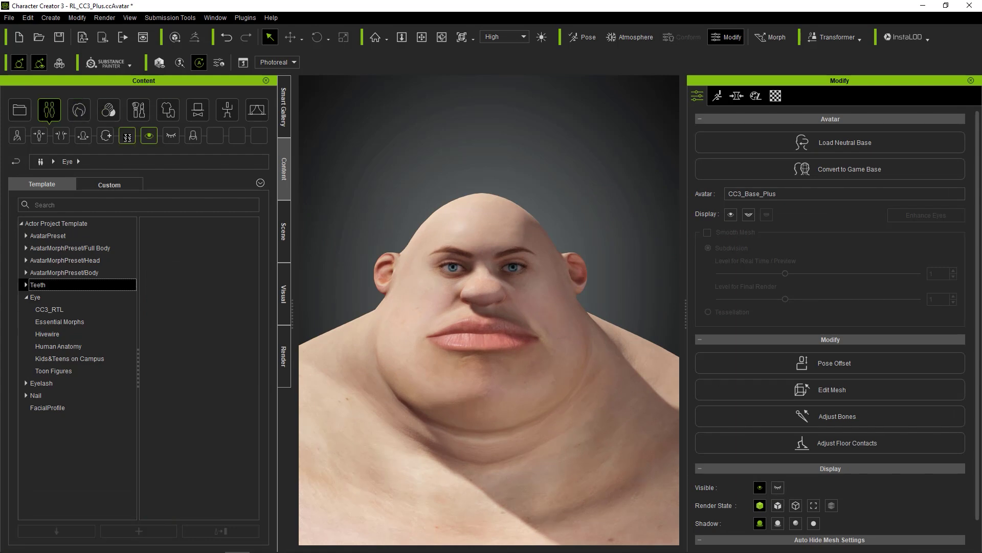
pyautogui.click(749, 214)
pyautogui.doubleClick(165, 390)
pyautogui.click(429, 312)
pyautogui.click(429, 312)
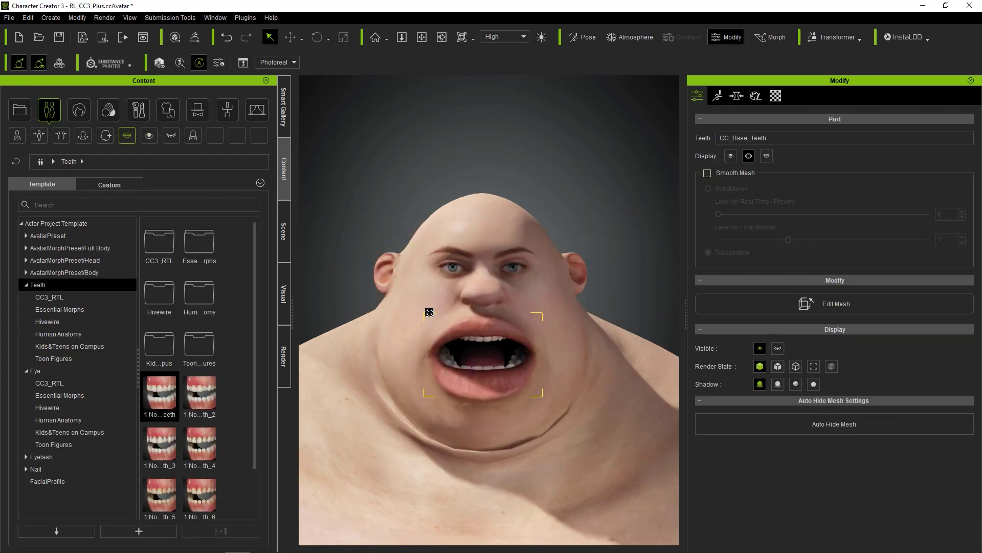
# Select the CC_Base_Teeth elements in Element mode, fit the upper and lower teeth to the mouth and close mesh editing
pyautogui.click(839, 303)
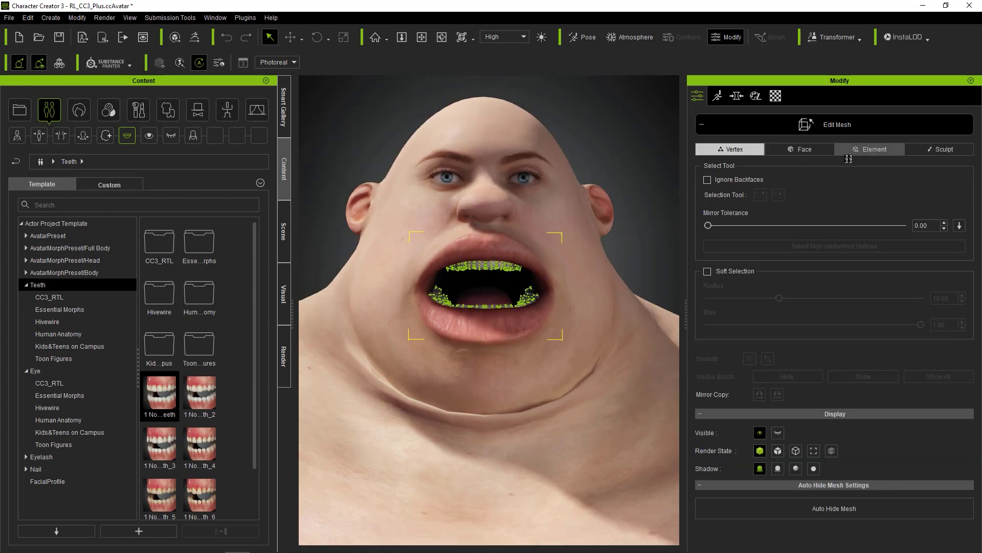
pyautogui.click(854, 152)
pyautogui.moveTo(382, 158); pyautogui.dragTo(606, 280)
pyautogui.press('r')
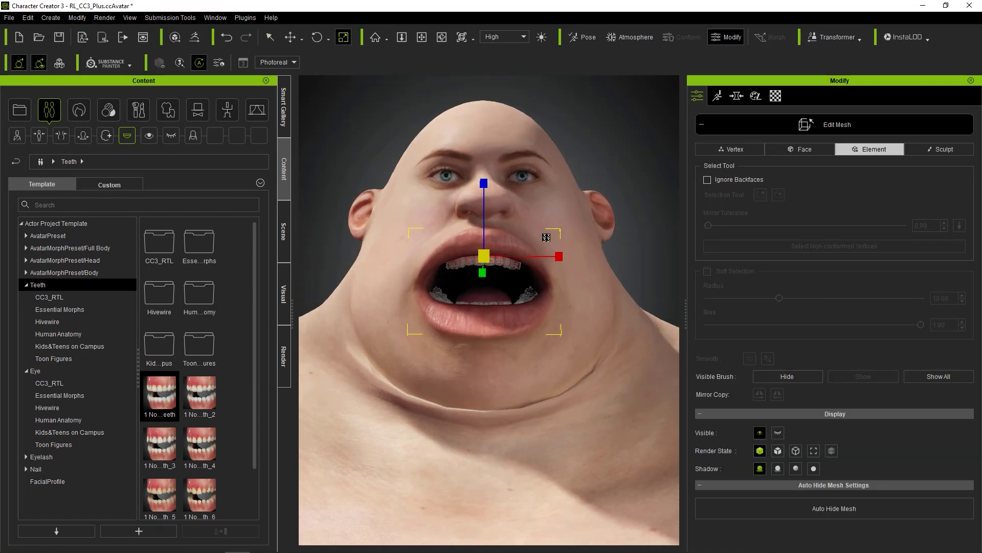
pyautogui.moveTo(314, 330); pyautogui.dragTo(674, 438)
pyautogui.moveTo(479, 236); pyautogui.dragTo(545, 351, button='right')
pyautogui.click(742, 127)
# Compare the closed and open mouth displays and examine how the teeth sit behind the lips
pyautogui.click(749, 156)
pyautogui.moveTo(504, 303); pyautogui.dragTo(460, 304, button='right')
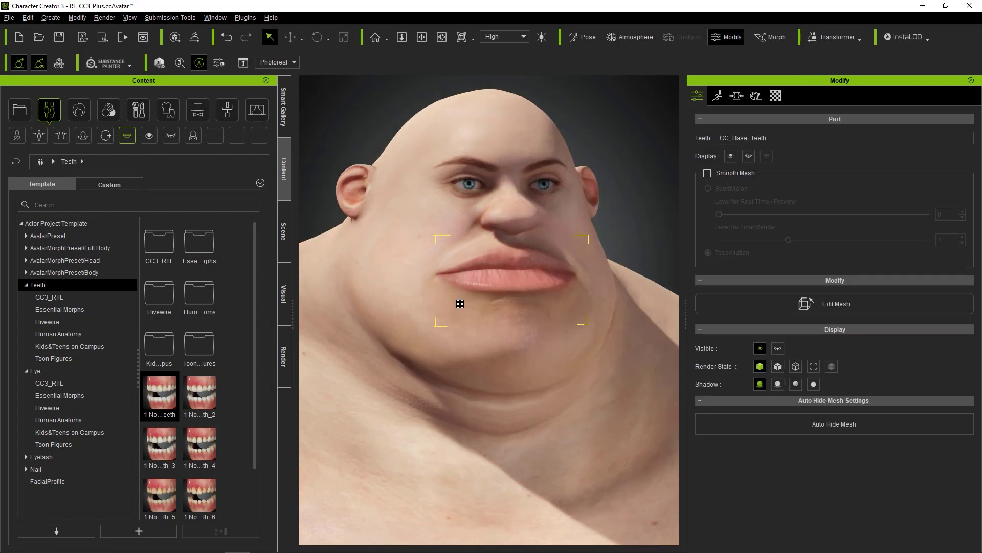
pyautogui.scroll(-5, 460, 304)
pyautogui.click(749, 155)
pyautogui.scroll(5, 563, 274)
pyautogui.moveTo(535, 310); pyautogui.dragTo(522, 330, button='right')
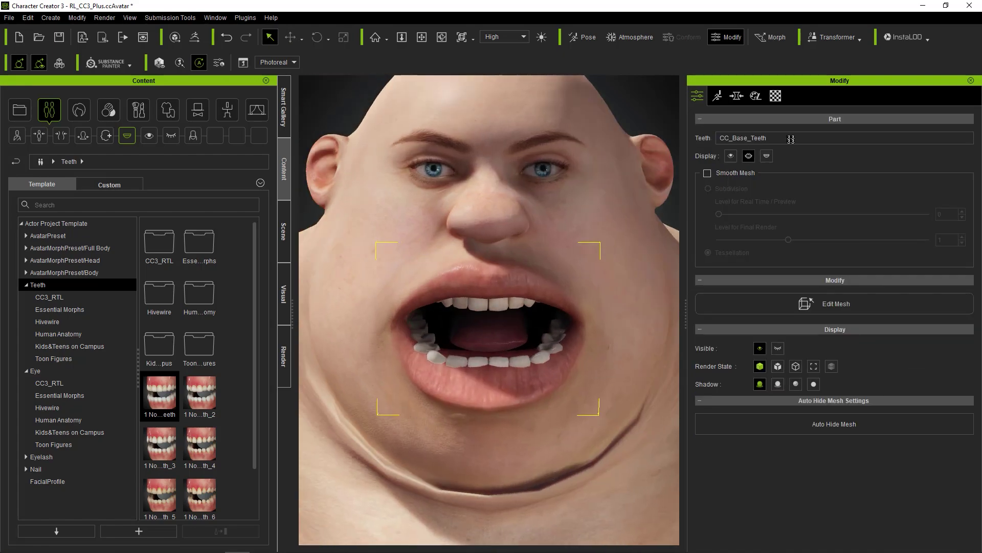
# Open the avatar's body mesh in Sculpt mode with Mirror X enabled and choose the smoothing brush
pyautogui.click(796, 304)
pyautogui.click(794, 125)
pyautogui.click(616, 176)
pyautogui.click(817, 387)
pyautogui.click(930, 149)
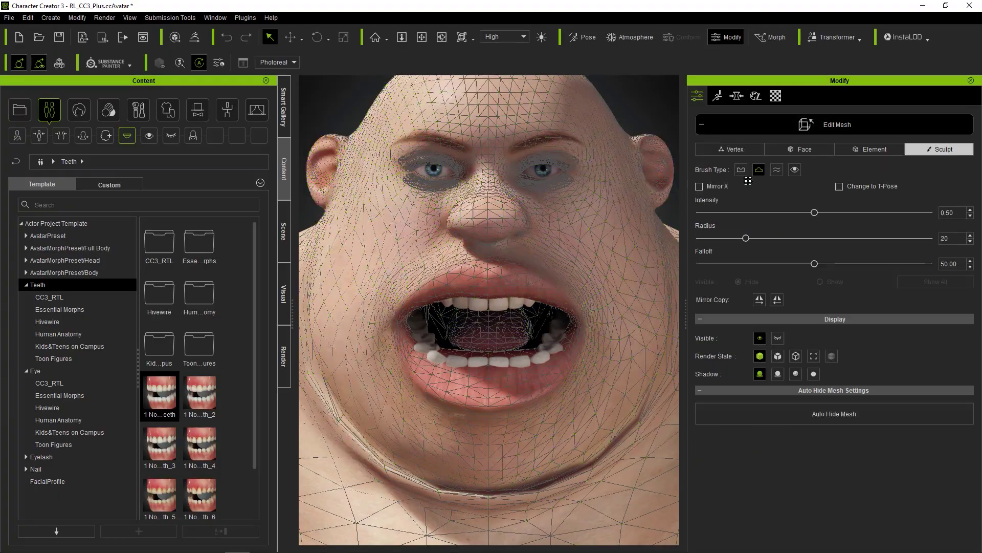
pyautogui.click(747, 180)
pyautogui.click(777, 169)
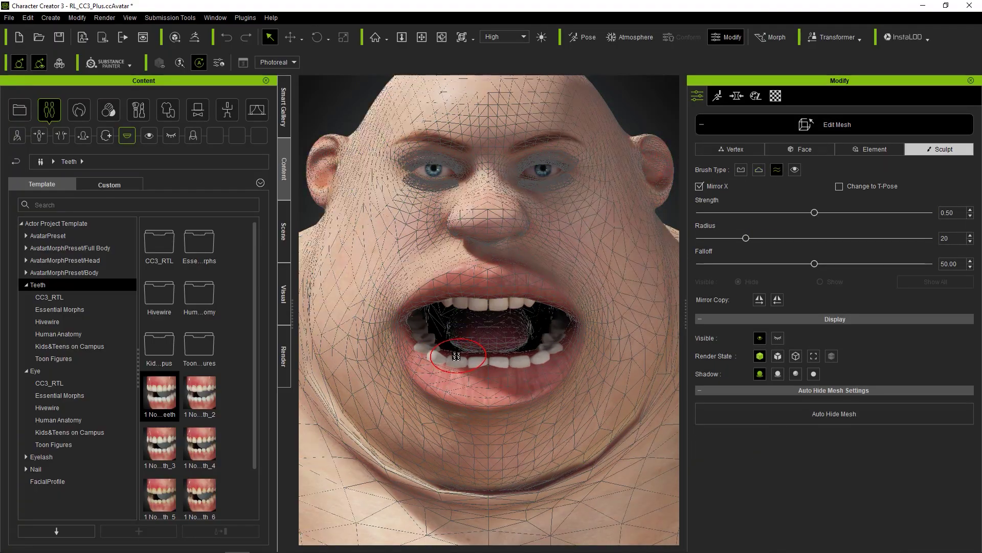
# Soft-select the middle of the lower lip in Face mode with a radius of 1.74 and reposition it against the lower teeth
pyautogui.click(805, 149)
pyautogui.click(708, 271)
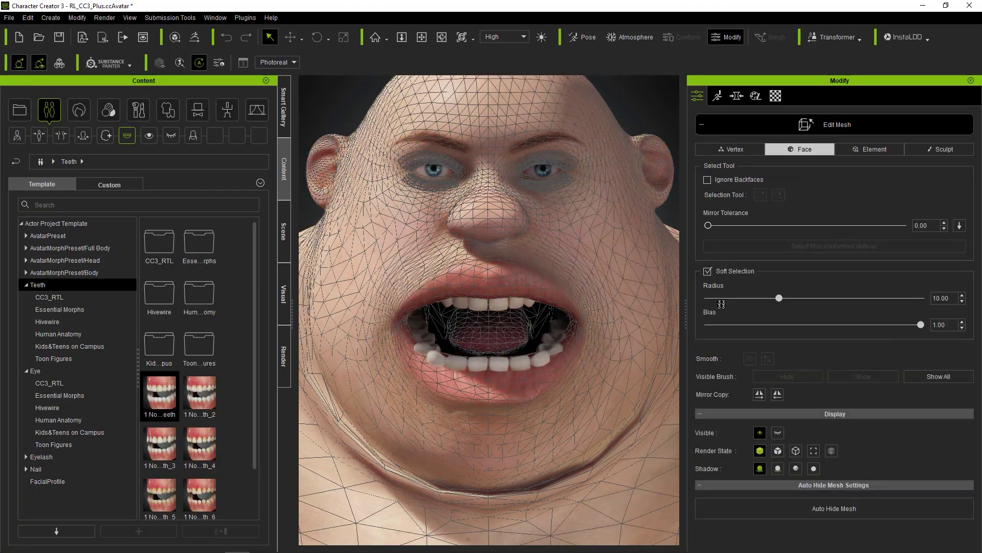
pyautogui.moveTo(778, 298); pyautogui.dragTo(754, 297)
pyautogui.moveTo(491, 358); pyautogui.dragTo(605, 447, button='right')
pyautogui.moveTo(605, 447); pyautogui.dragTo(498, 353, button='middle')
pyautogui.click(498, 353)
pyautogui.moveTo(754, 298); pyautogui.dragTo(720, 298)
pyautogui.press('w')
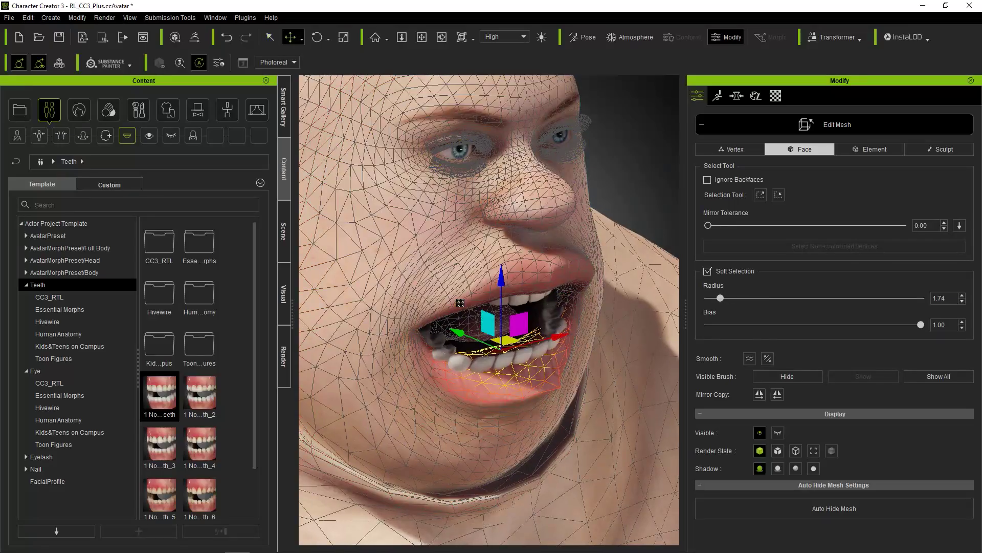
pyautogui.moveTo(497, 337); pyautogui.dragTo(522, 342)
pyautogui.moveTo(522, 343); pyautogui.dragTo(435, 332, button='right')
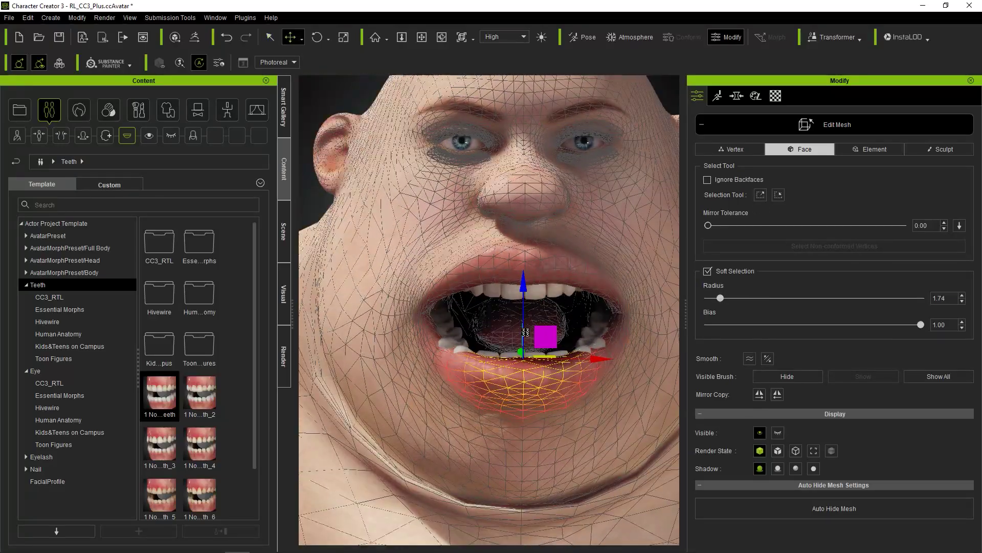
# Reselect the middle of the lower lip in Face mode with a soft selection radius of 1.81
pyautogui.click(459, 353)
pyautogui.moveTo(474, 361); pyautogui.dragTo(450, 374, button='right')
pyautogui.click(940, 149)
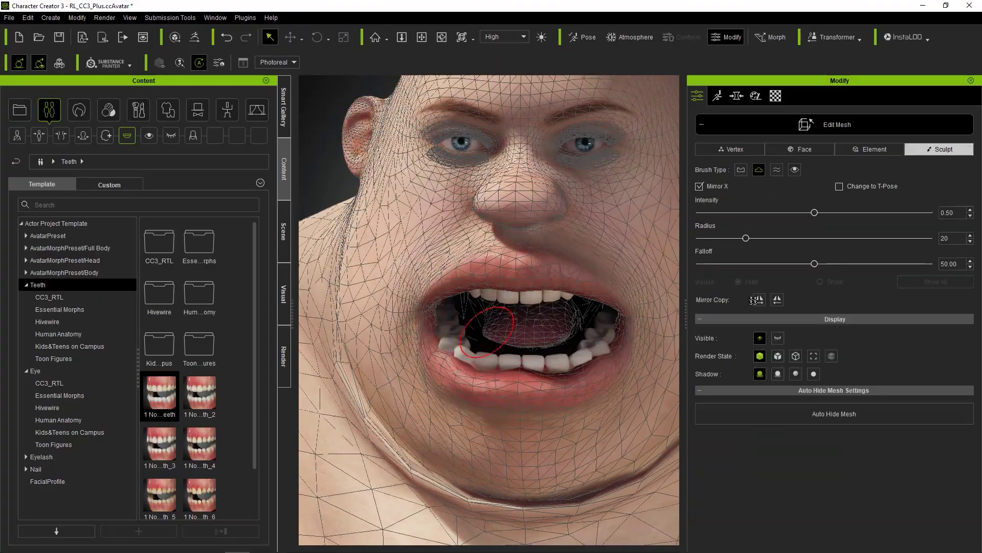
pyautogui.scroll(-5, 459, 366)
pyautogui.press('2')
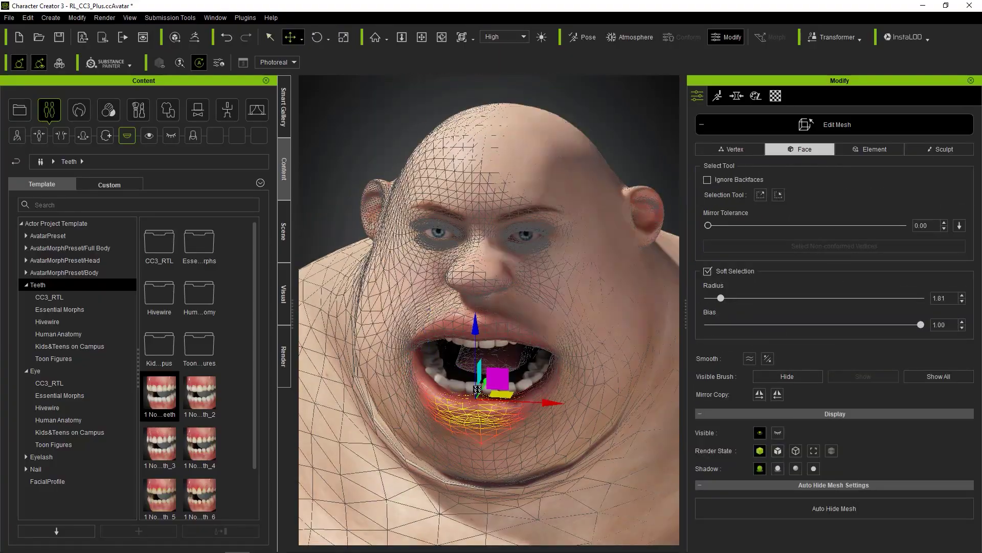
# Return the body mesh to Sculpt mode and enlarge the brush radius
pyautogui.click(939, 149)
pyautogui.scroll(-3, 486, 312)
pyautogui.click(834, 124)
pyautogui.click(940, 149)
pyautogui.moveTo(745, 238); pyautogui.dragTo(829, 238)
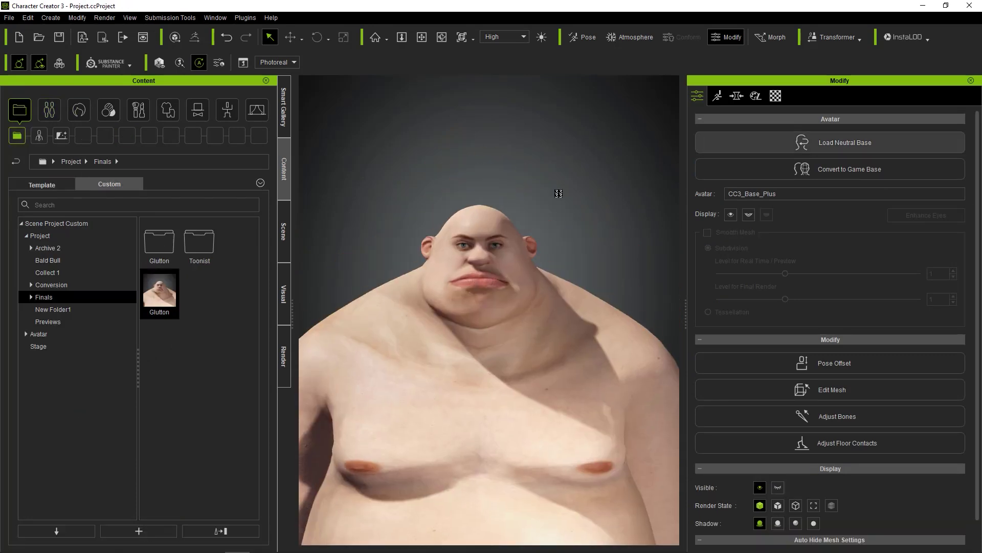
# Activate the skin editor for the glutton avatar and bring most of the body into view
pyautogui.click(756, 95)
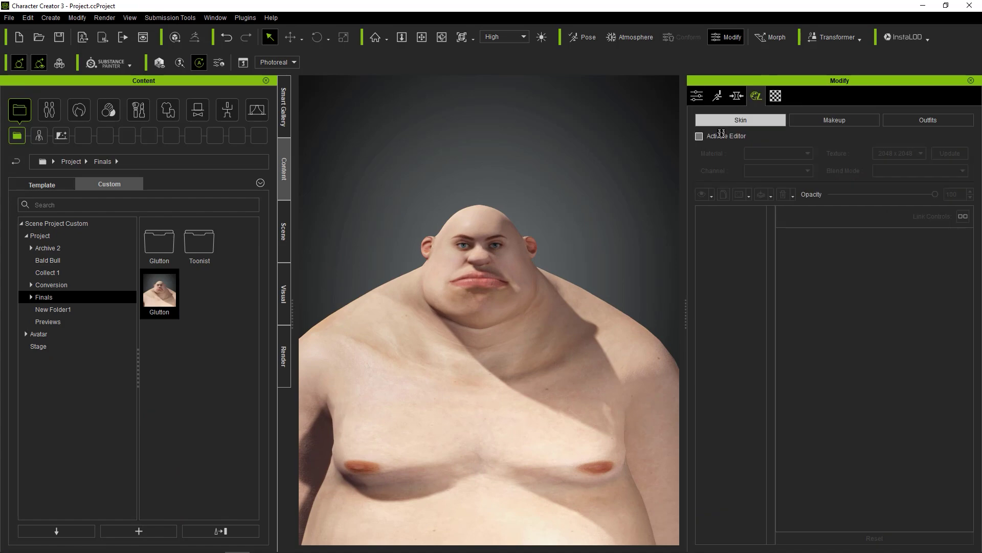
pyautogui.click(705, 135)
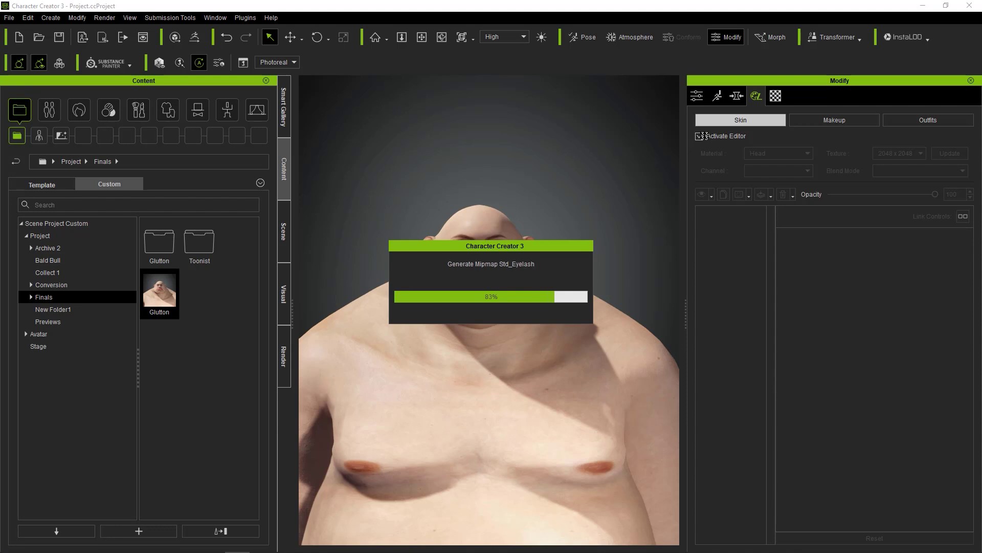
pyautogui.scroll(-5, 523, 229)
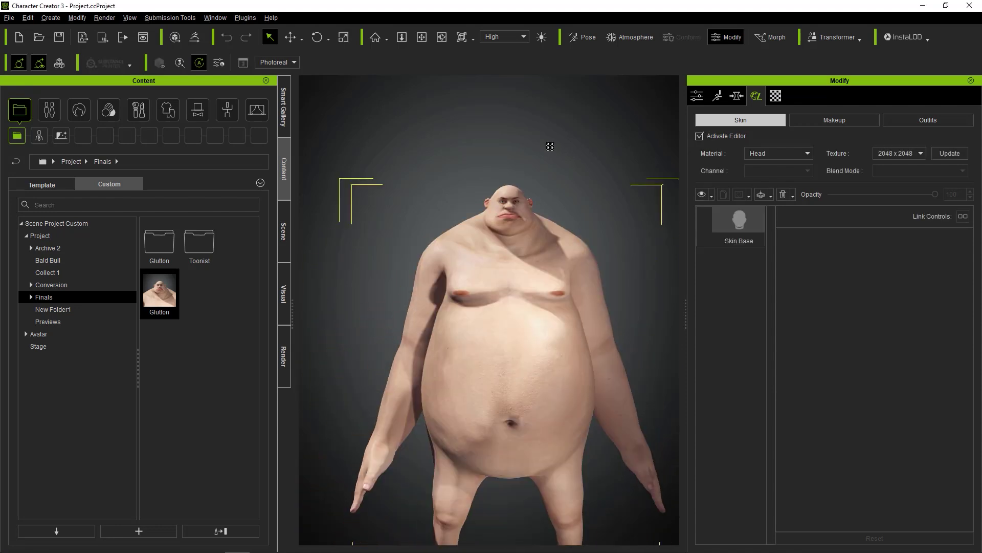
# Apply the custom Tony skin base from the Toonist folder to the avatar's full body, nails and eyelashes
pyautogui.click(58, 235)
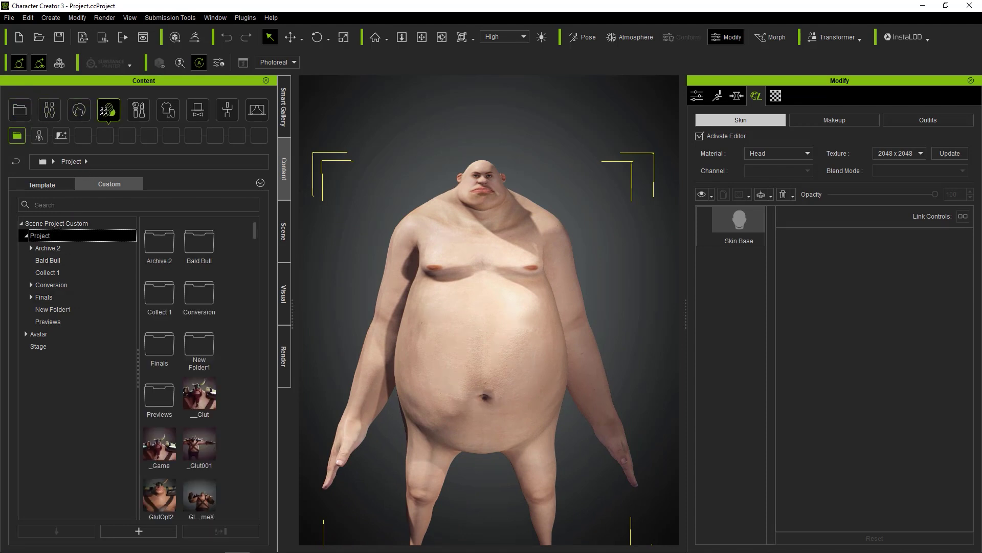
pyautogui.click(106, 110)
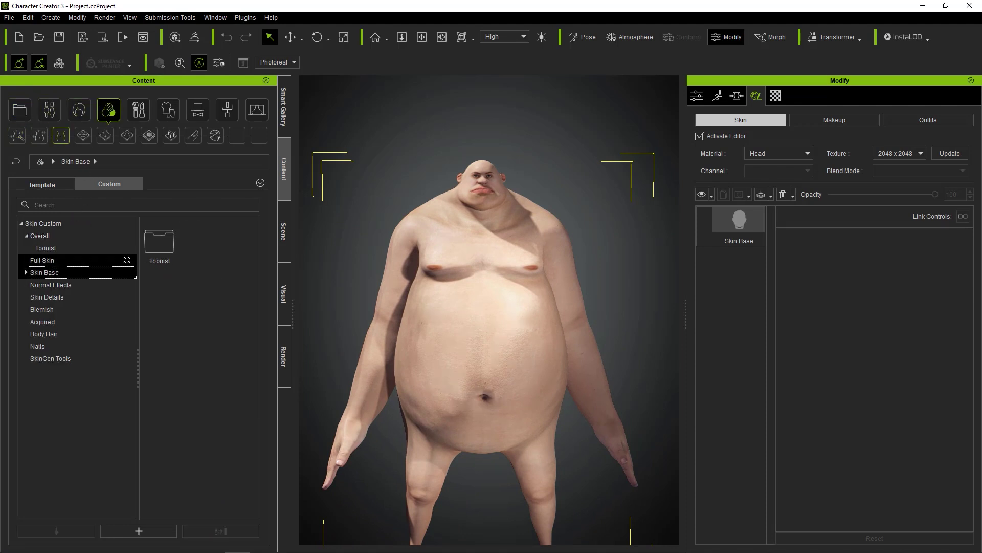
pyautogui.doubleClick(168, 250)
pyautogui.doubleClick(167, 339)
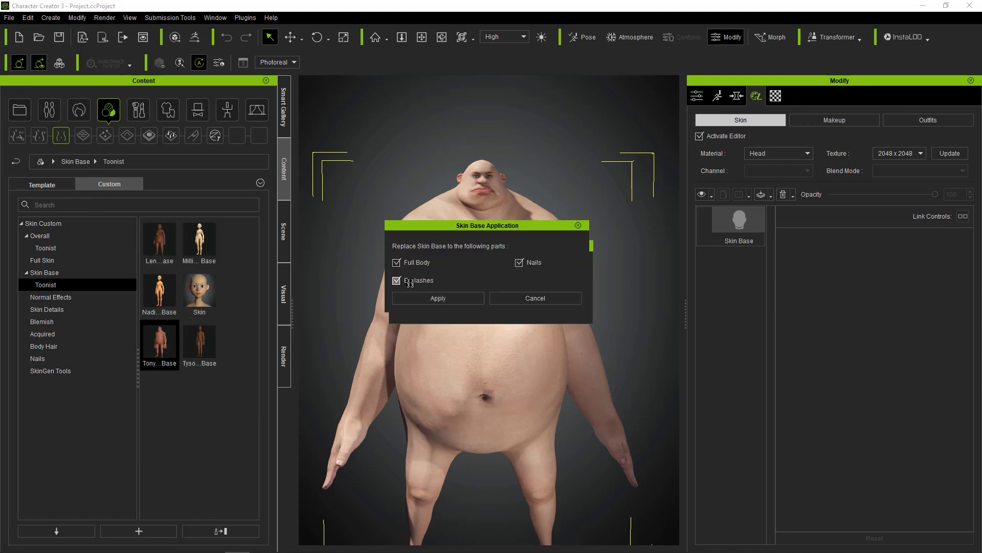
pyautogui.click(419, 299)
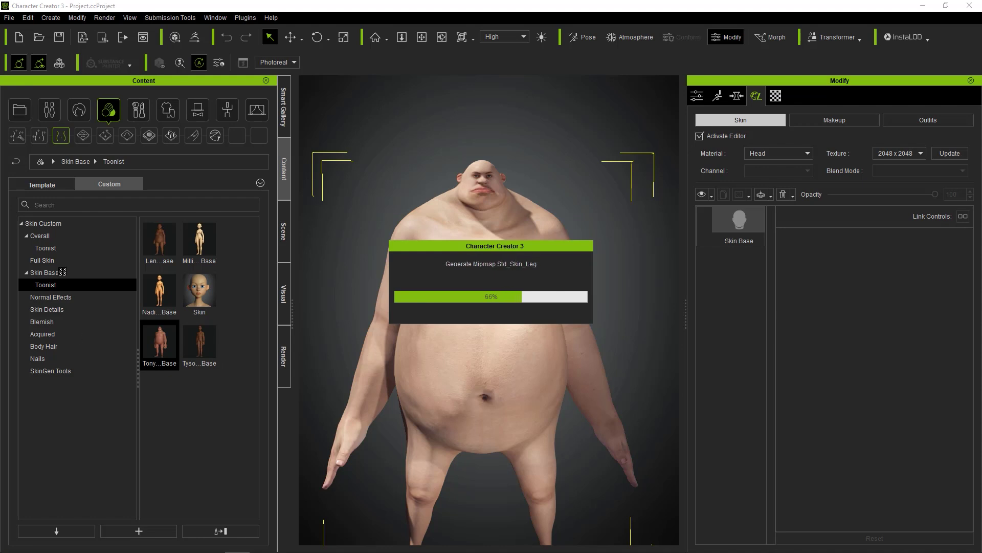
# Add the heavy male Fat Creases normal effect from the Realistic Human Skin body templates and lower its layer opacity to 26
pyautogui.click(45, 272)
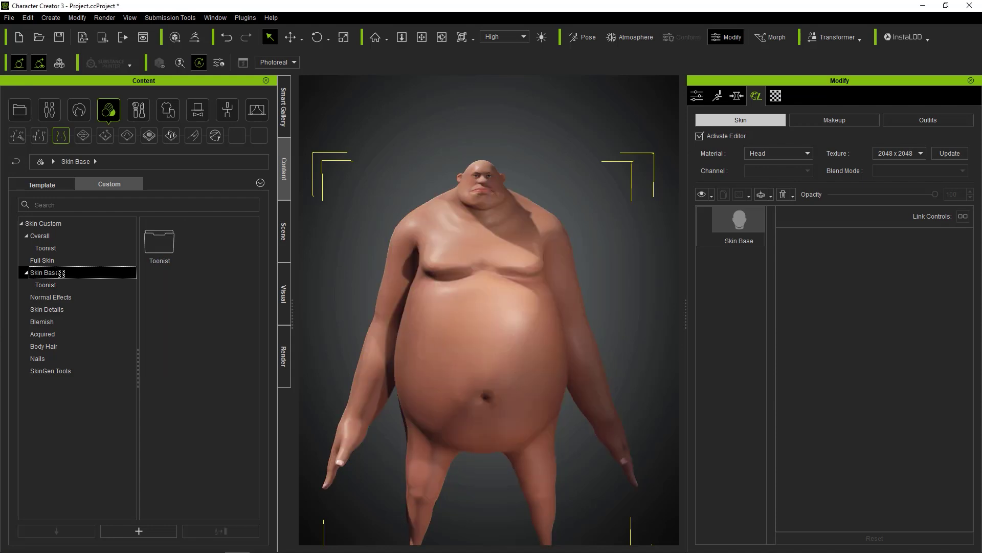
pyautogui.scroll(5, 412, 220)
pyautogui.scroll(4, 430, 245)
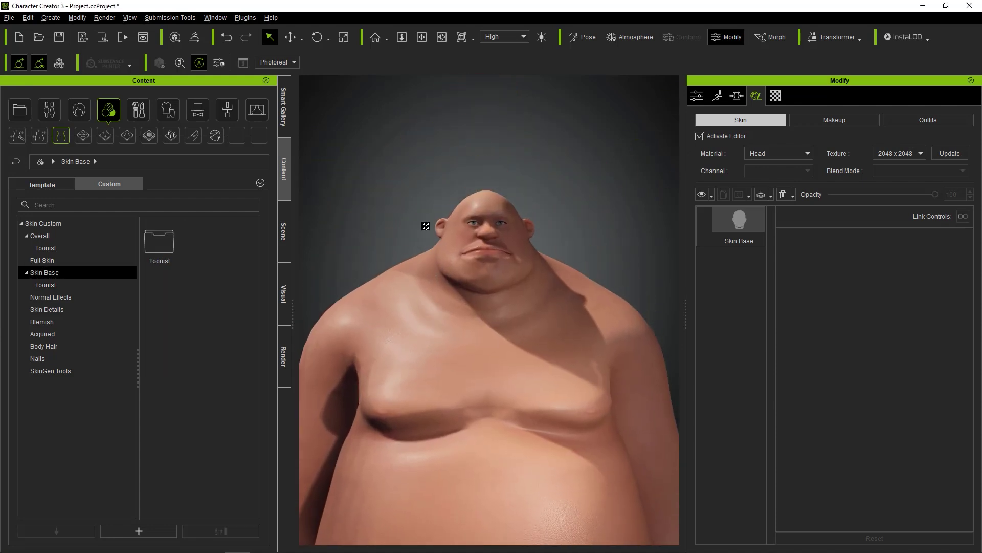
pyautogui.click(59, 296)
pyautogui.scroll(-8, 488, 272)
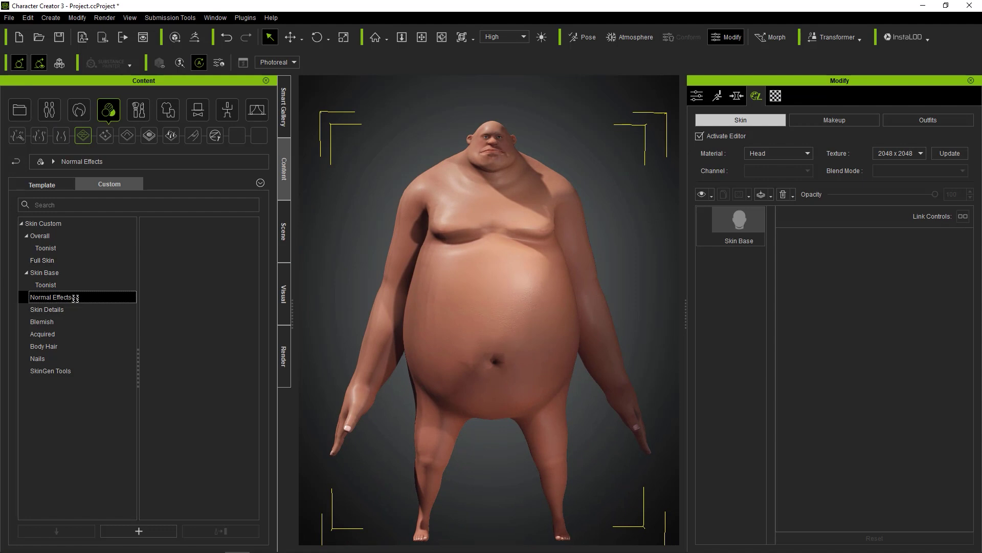
pyautogui.click(43, 185)
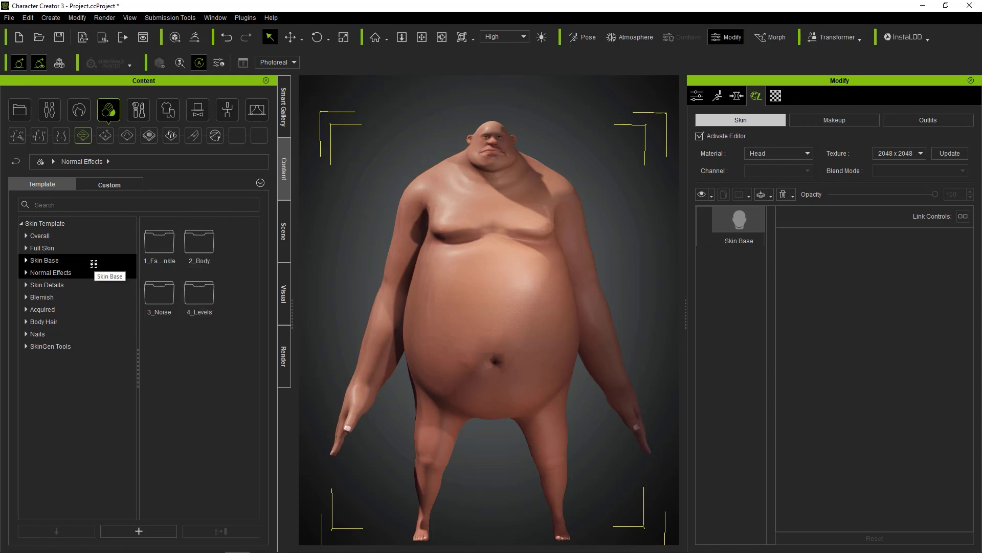
pyautogui.doubleClick(195, 254)
pyautogui.doubleClick(159, 241)
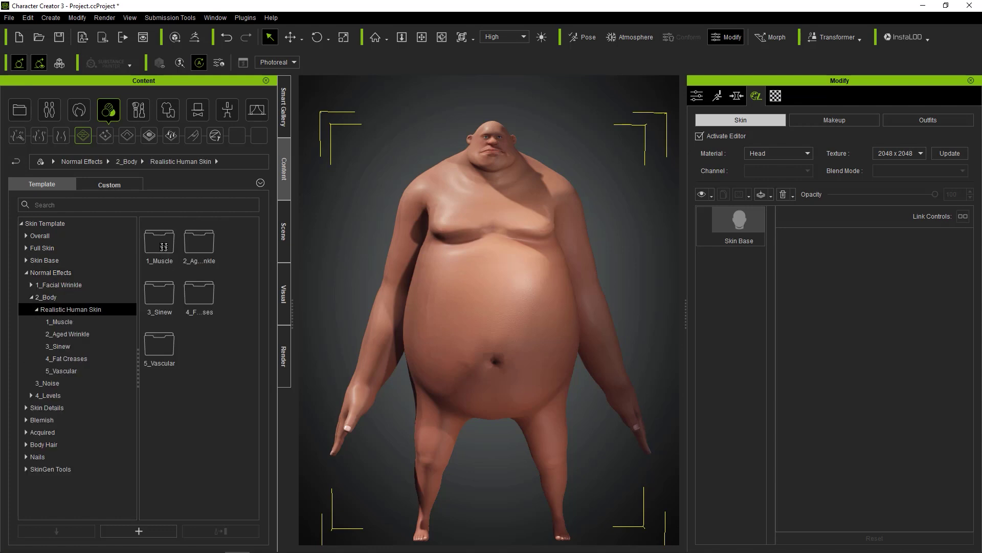
pyautogui.doubleClick(199, 293)
pyautogui.doubleClick(200, 343)
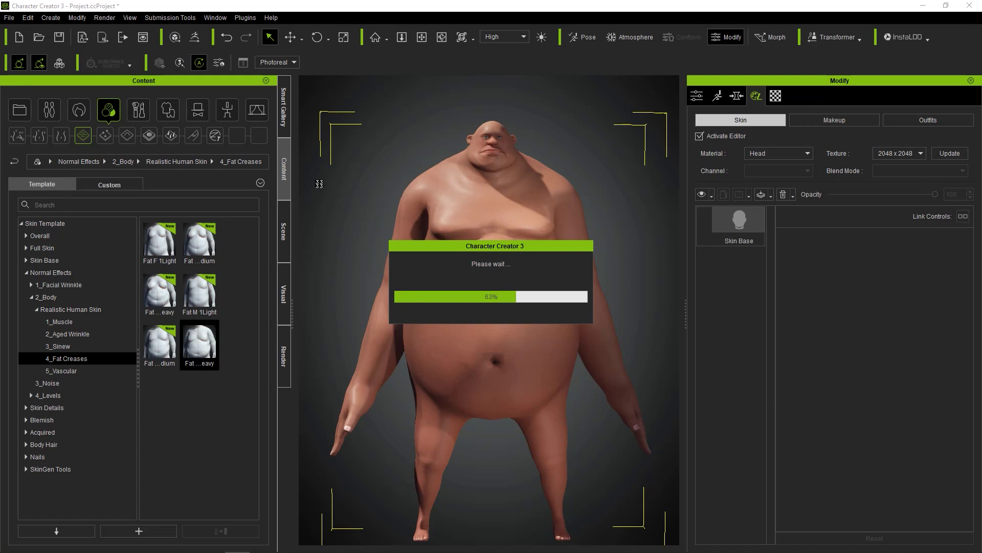
pyautogui.click(739, 225)
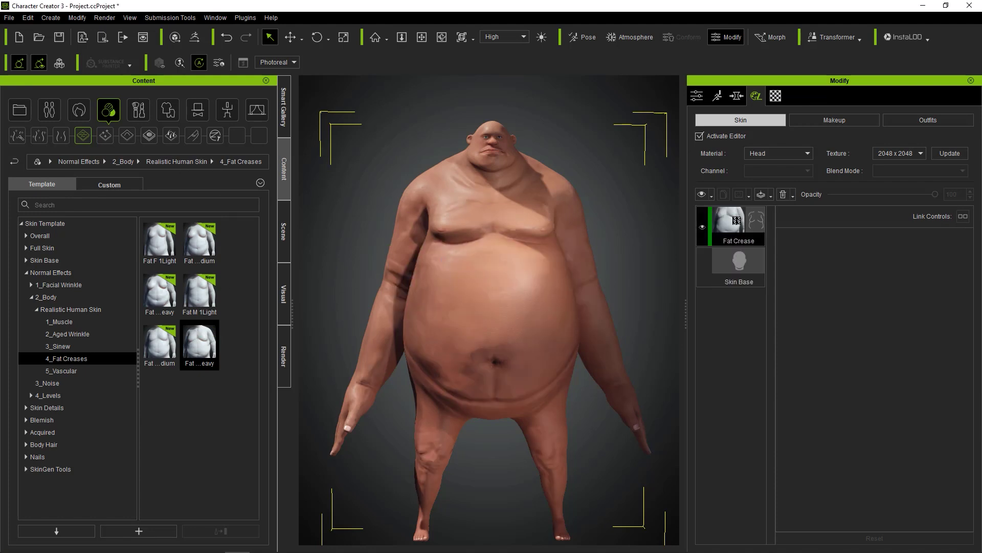
pyautogui.moveTo(936, 194); pyautogui.dragTo(862, 195)
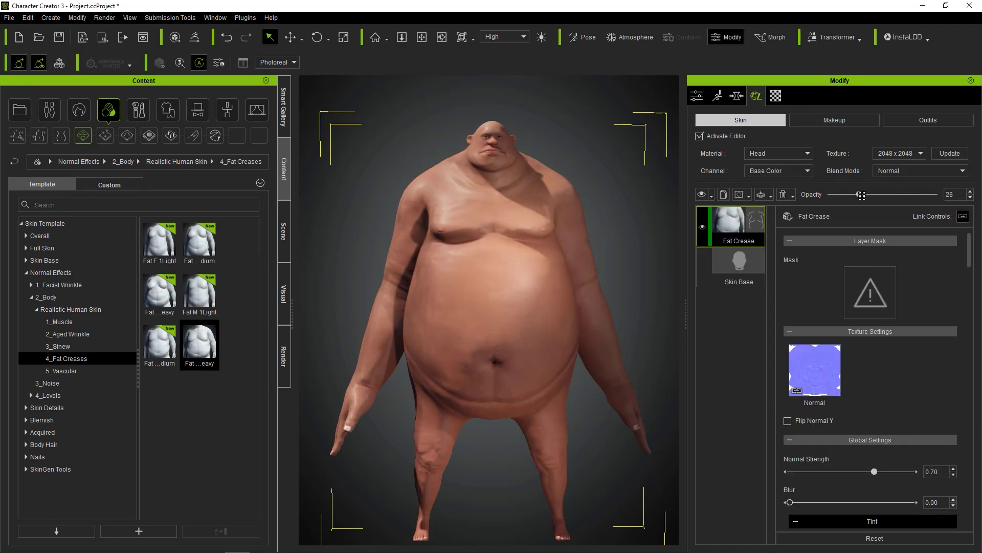
# Add a medium Muscle normal effect and a light Vascular normal effect to the body as new skin layers
pyautogui.doubleClick(193, 253)
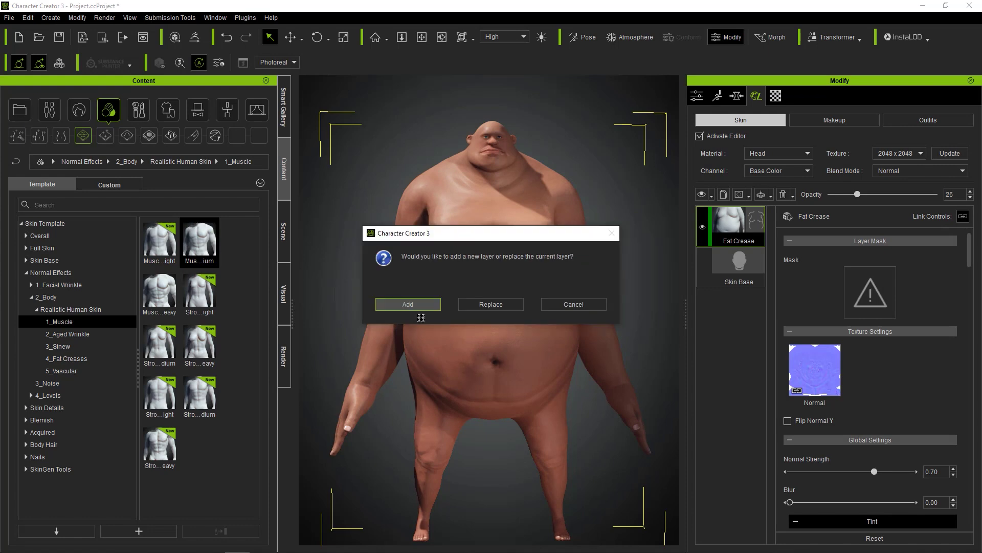
pyautogui.click(411, 306)
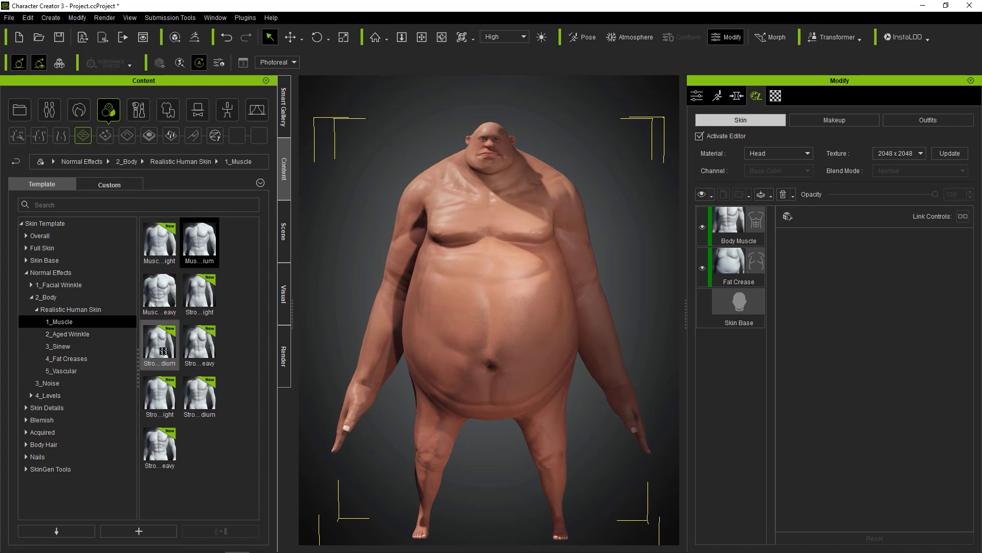
pyautogui.click(62, 371)
pyautogui.doubleClick(199, 240)
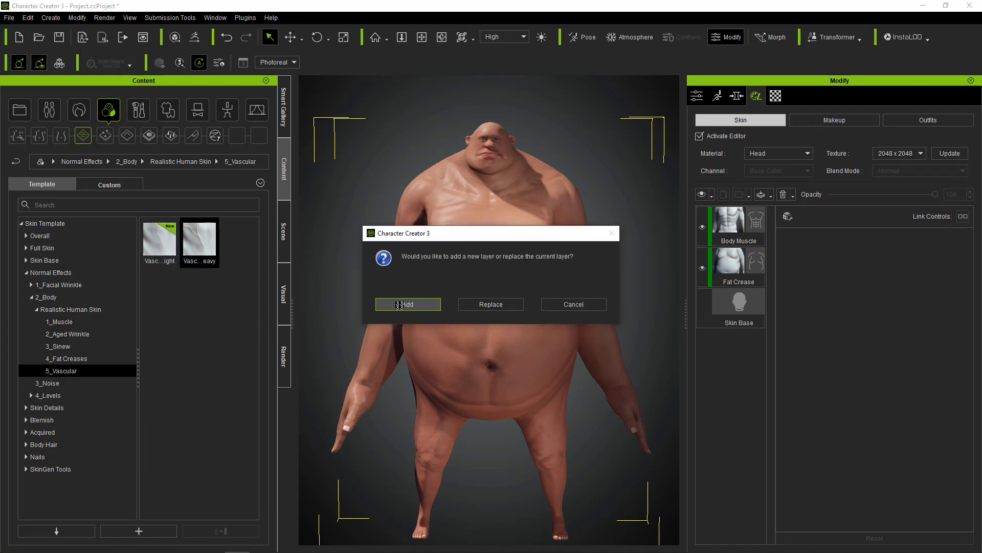
pyautogui.click(399, 305)
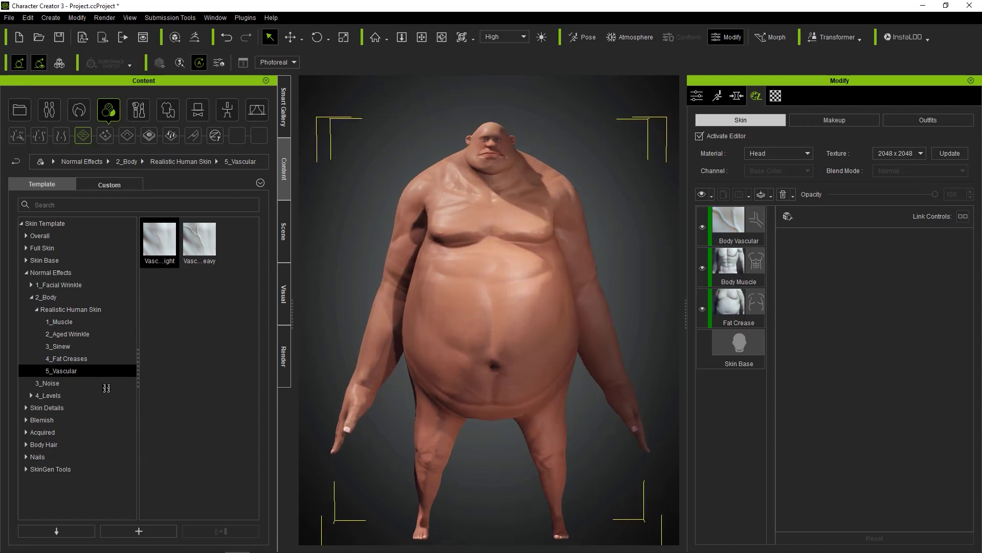
# Add the heavy full body hair template and the Heavy beard template as new skin layers
pyautogui.click(44, 444)
pyautogui.doubleClick(212, 332)
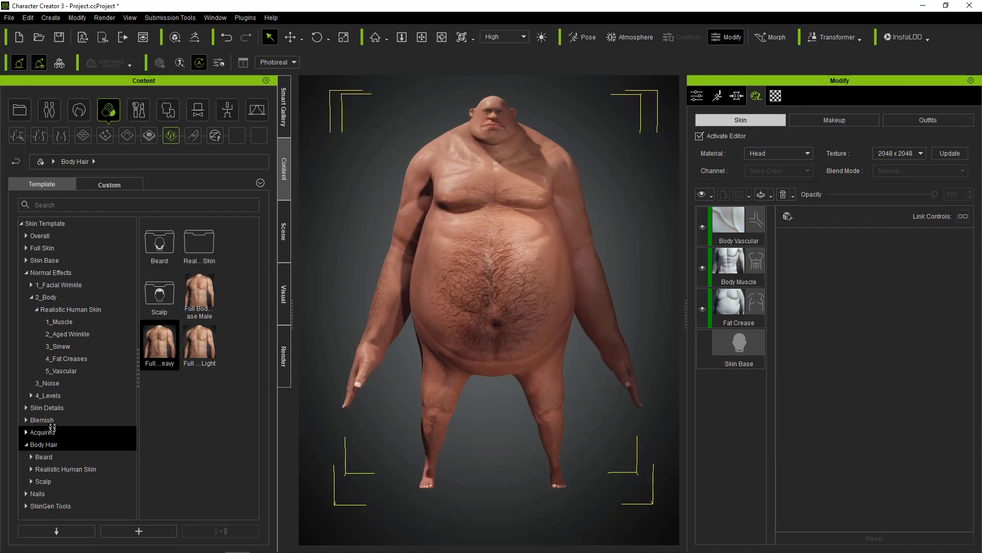
pyautogui.click(52, 430)
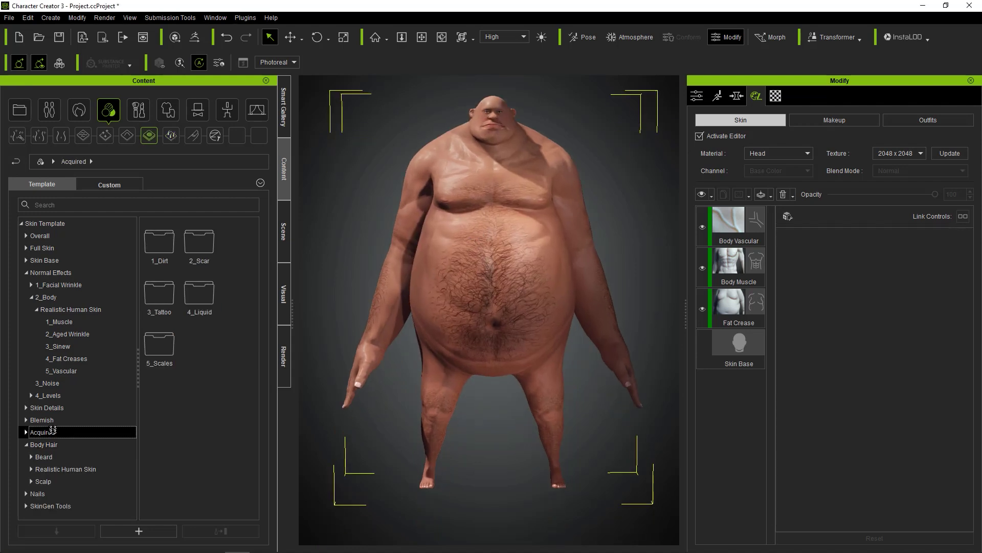
pyautogui.click(61, 452)
pyautogui.doubleClick(159, 290)
pyautogui.click(404, 305)
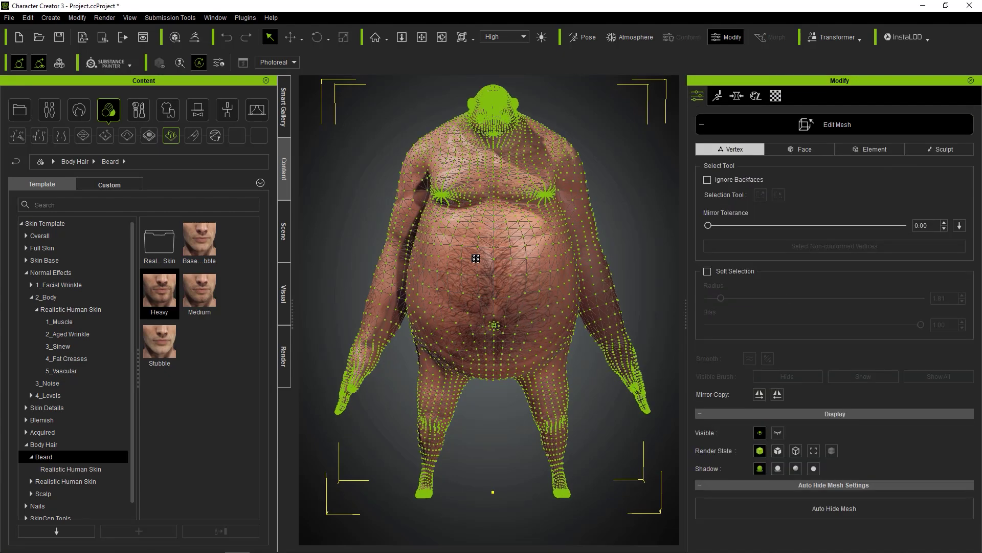
# Enable soft selection with a radius of 6.45 in Vertex mode and lower the vertices across the middle of the belly slightly
pyautogui.scroll(5, 473, 248)
pyautogui.click(708, 272)
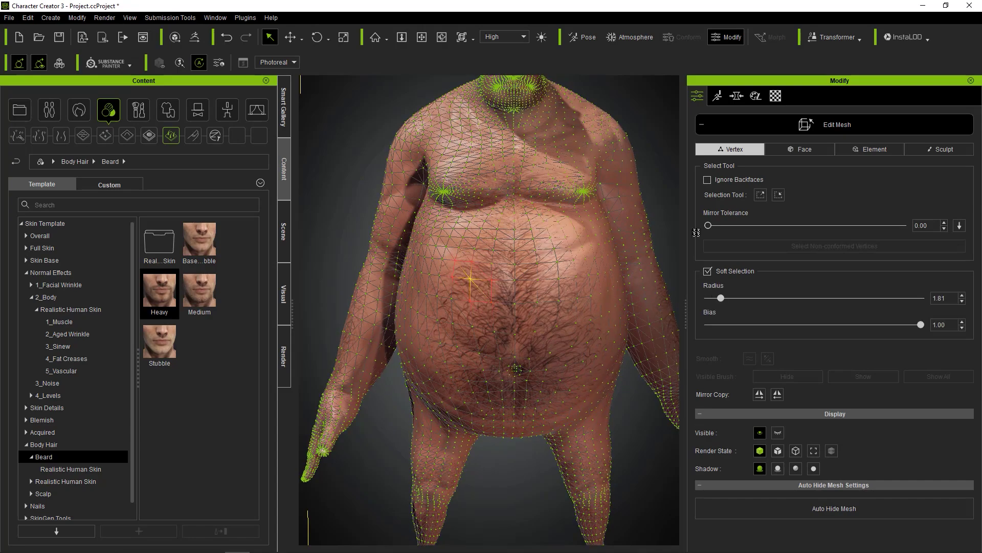
pyautogui.press('w')
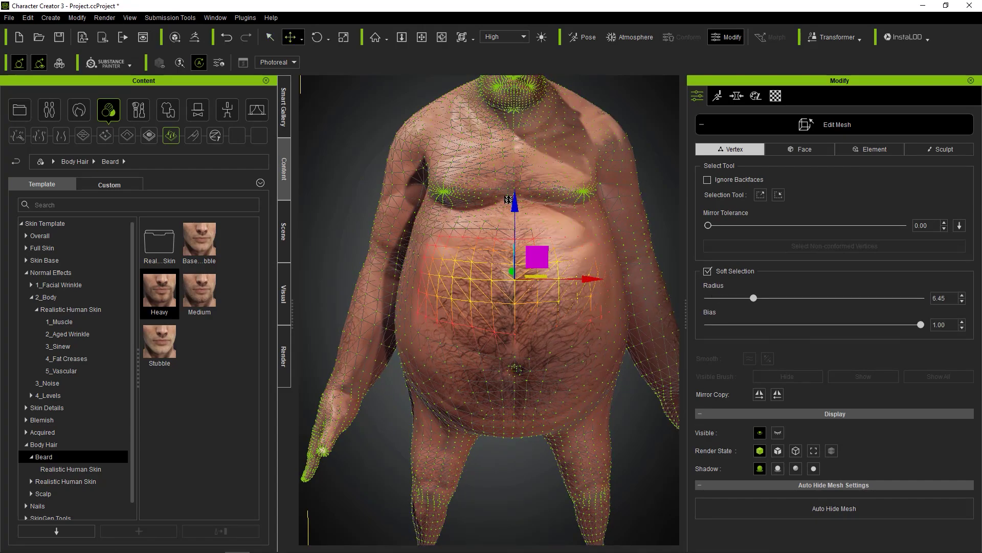
pyautogui.moveTo(515, 204); pyautogui.dragTo(515, 215)
pyautogui.moveTo(515, 215); pyautogui.dragTo(403, 216, button='middle')
# Select the vertices across the upper belly below the chest and reposition them with the Move tool
pyautogui.click(424, 218)
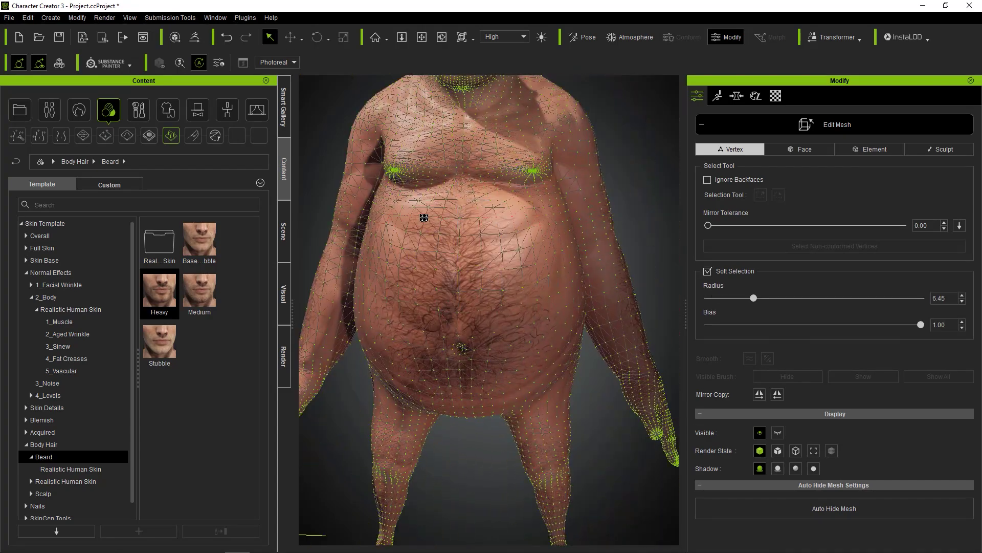
pyautogui.moveTo(435, 219); pyautogui.dragTo(499, 217)
pyautogui.moveTo(504, 222); pyautogui.dragTo(578, 238, button='right')
pyautogui.click(290, 37)
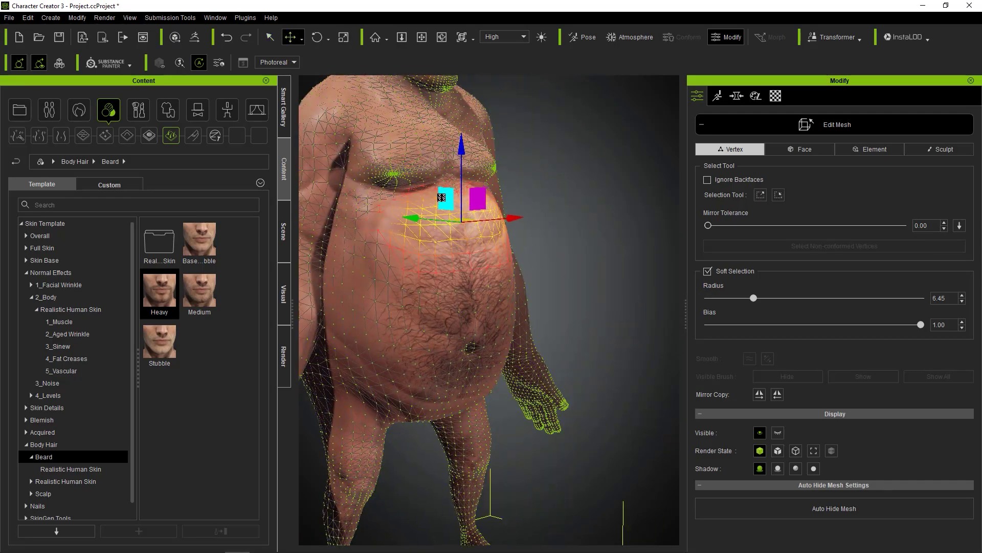
# Select the belly vertices beside and above the navel, undo the last edit, adjust them with the Move tool, and leave mesh editing
pyautogui.click(438, 292)
pyautogui.moveTo(558, 288); pyautogui.dragTo(532, 289, button='right')
pyautogui.moveTo(475, 274); pyautogui.dragTo(443, 294, button='right')
pyautogui.moveTo(443, 294); pyautogui.dragTo(456, 294)
pyautogui.hotkey('ctrl', 'z')
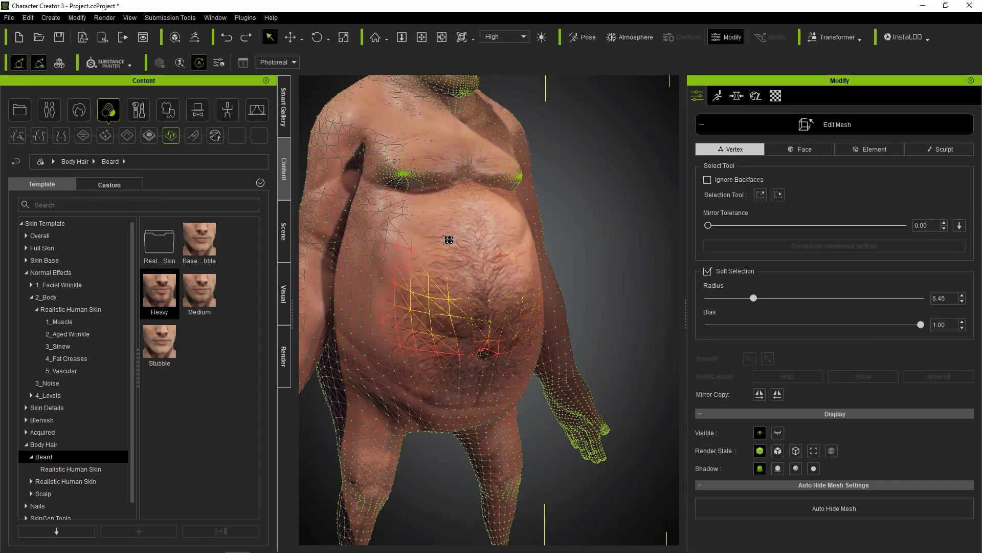
pyautogui.press('w')
pyautogui.moveTo(377, 241); pyautogui.dragTo(389, 269, button='right')
pyautogui.press('w')
pyautogui.click(824, 133)
# Overwrite the Glutton project in the custom Finals folder with the current bearded avatar
pyautogui.scroll(-5, 512, 230)
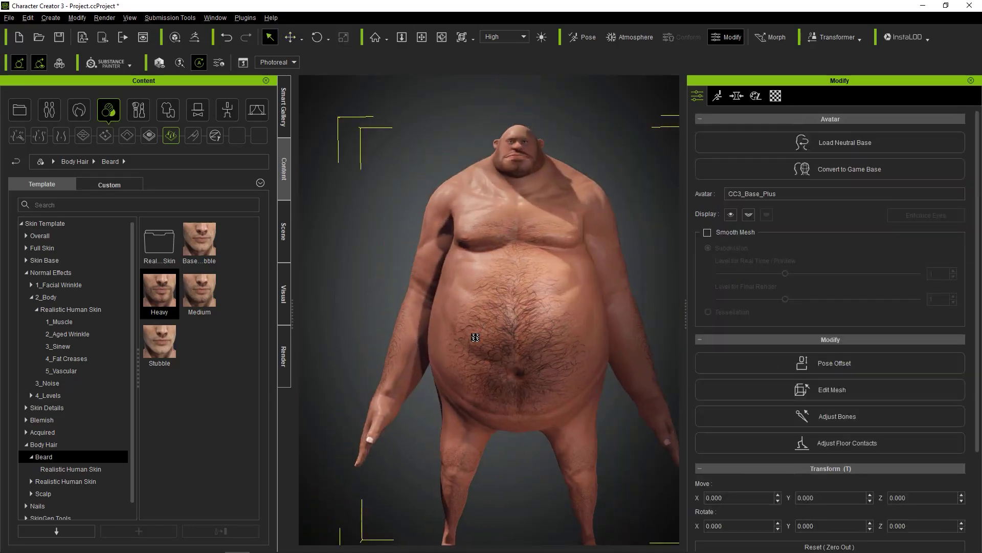
pyautogui.scroll(5, 499, 153)
pyautogui.moveTo(499, 123); pyautogui.dragTo(483, 328, button='middle')
pyautogui.scroll(5, 481, 314)
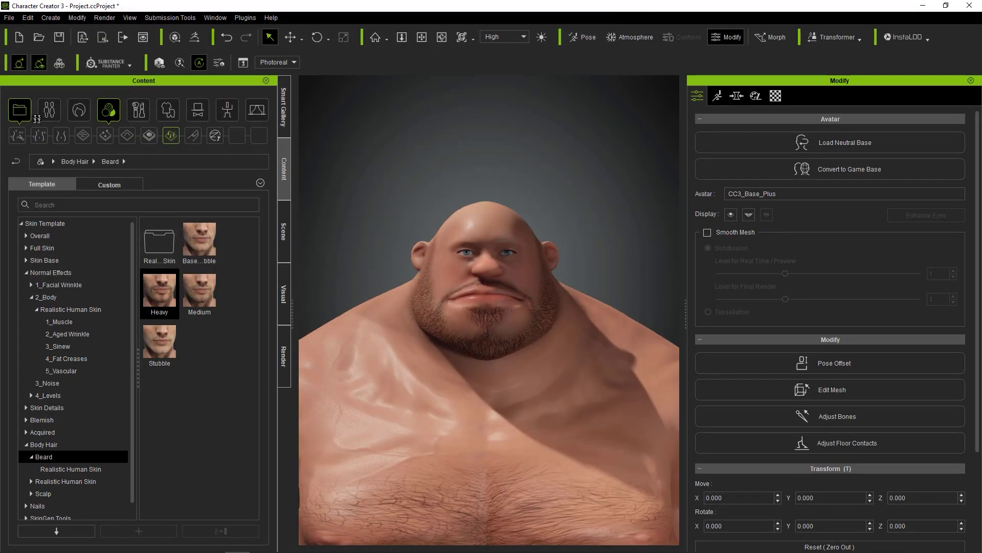
pyautogui.click(19, 110)
pyautogui.click(109, 184)
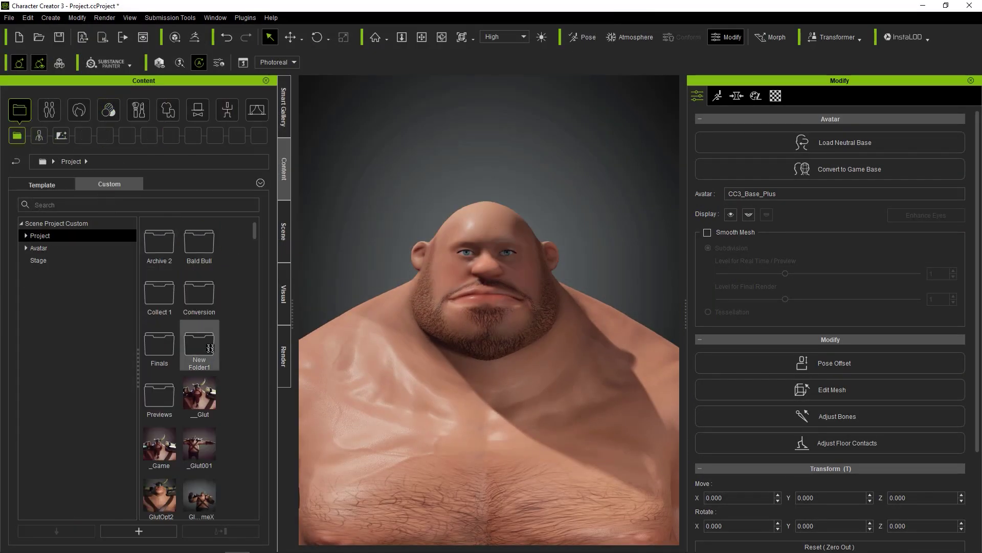
pyautogui.doubleClick(159, 345)
pyautogui.click(159, 291)
pyautogui.click(221, 530)
pyautogui.click(450, 296)
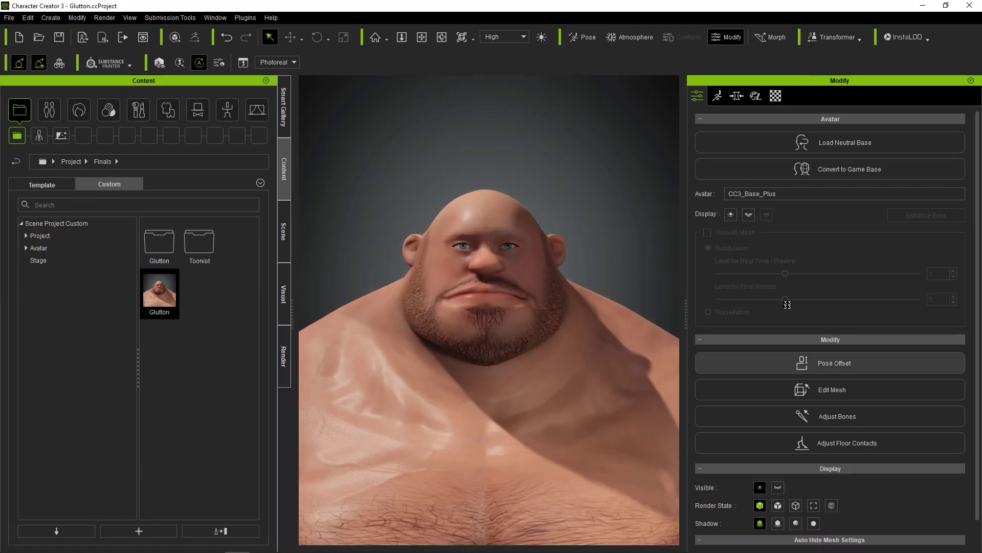
# Activate the skin editor and add the Dull Eye template from the 3_Coloration skin details to the head
pyautogui.click(77, 18)
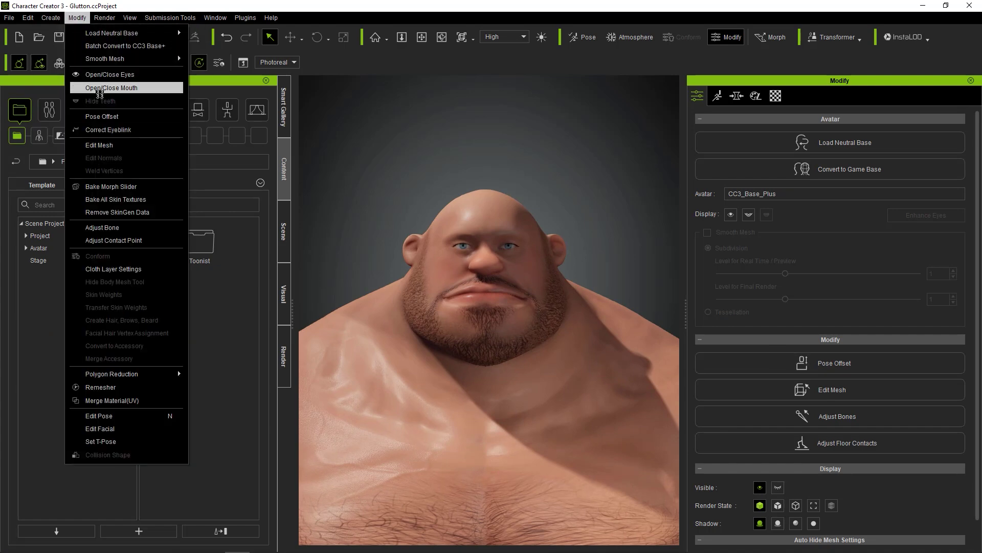
pyautogui.click(97, 90)
pyautogui.click(701, 135)
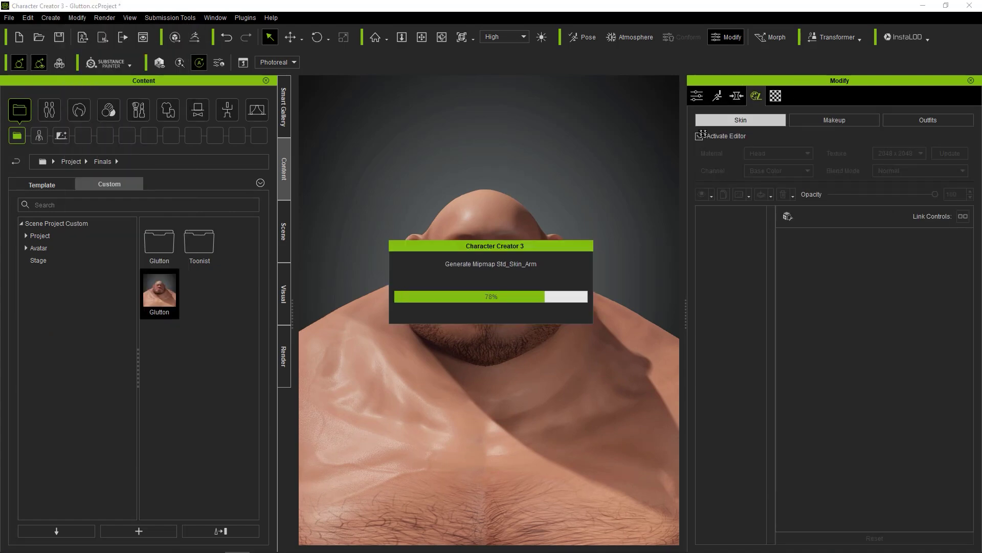
pyautogui.click(109, 109)
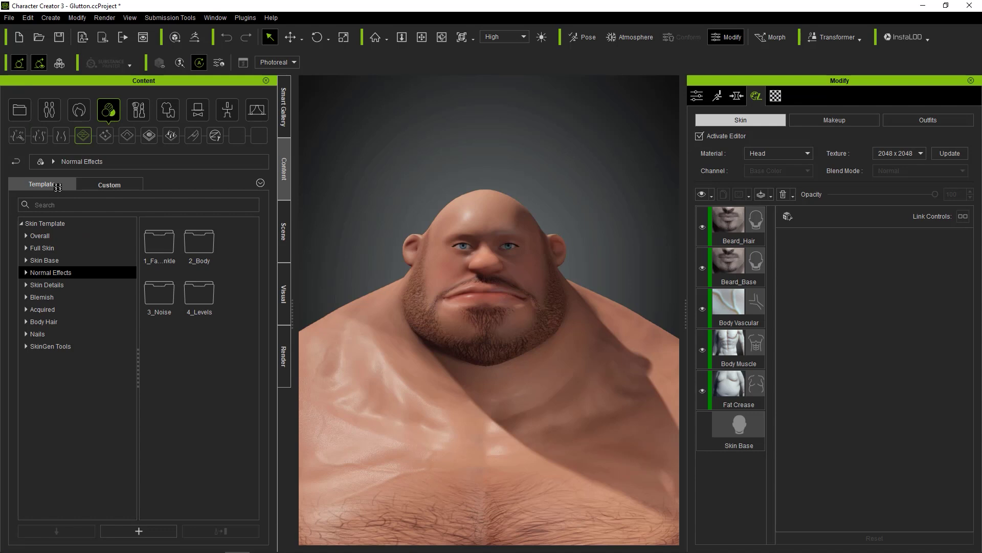
pyautogui.click(46, 285)
pyautogui.doubleClick(158, 287)
pyautogui.doubleClick(199, 241)
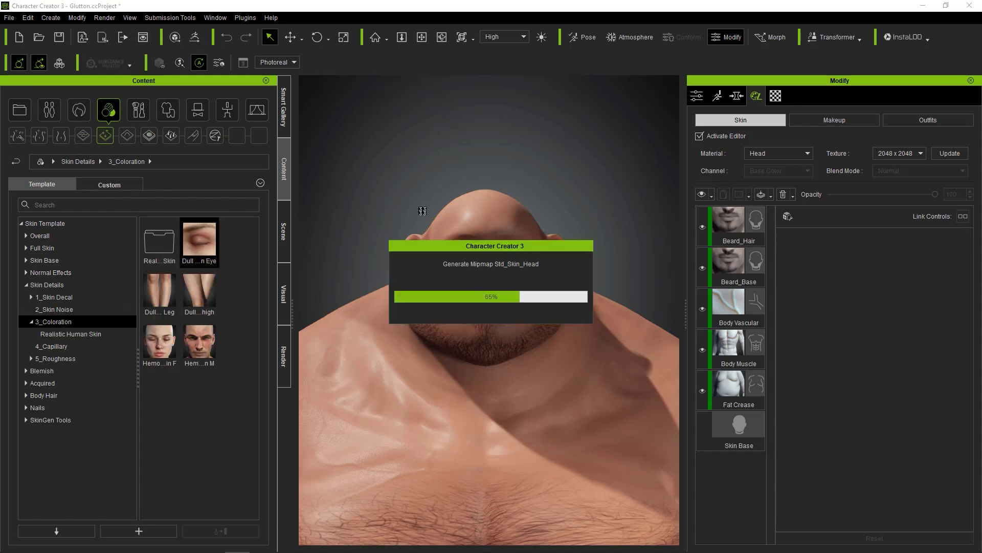
# Set the Dull Eye layer's blend mode to Multiply and its opacity to 56
pyautogui.click(739, 234)
pyautogui.moveTo(935, 194); pyautogui.dragTo(884, 195)
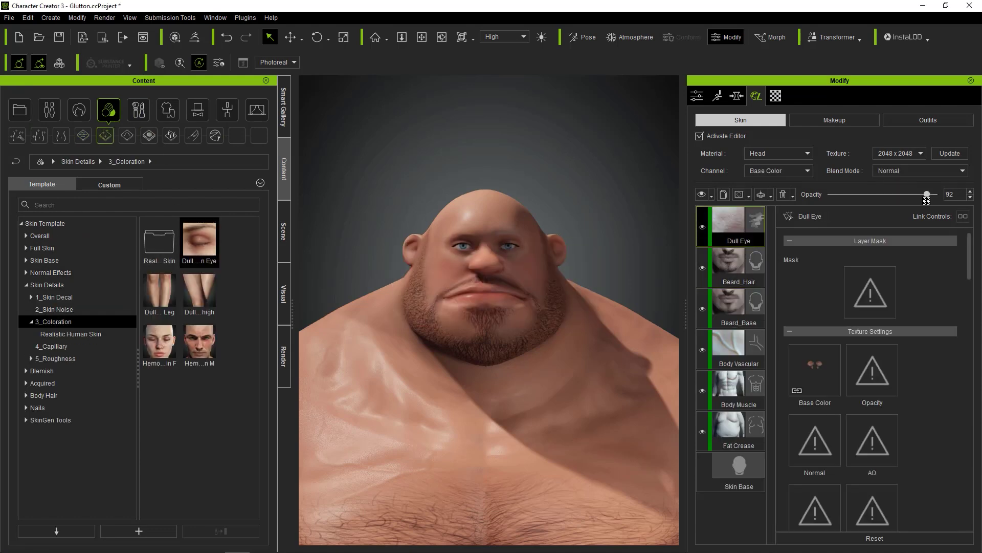
pyautogui.click(912, 171)
pyautogui.click(904, 194)
# Apply the custom Red Nose skin detail to the head, deactivate the skin editor, and check the body and legs
pyautogui.click(109, 185)
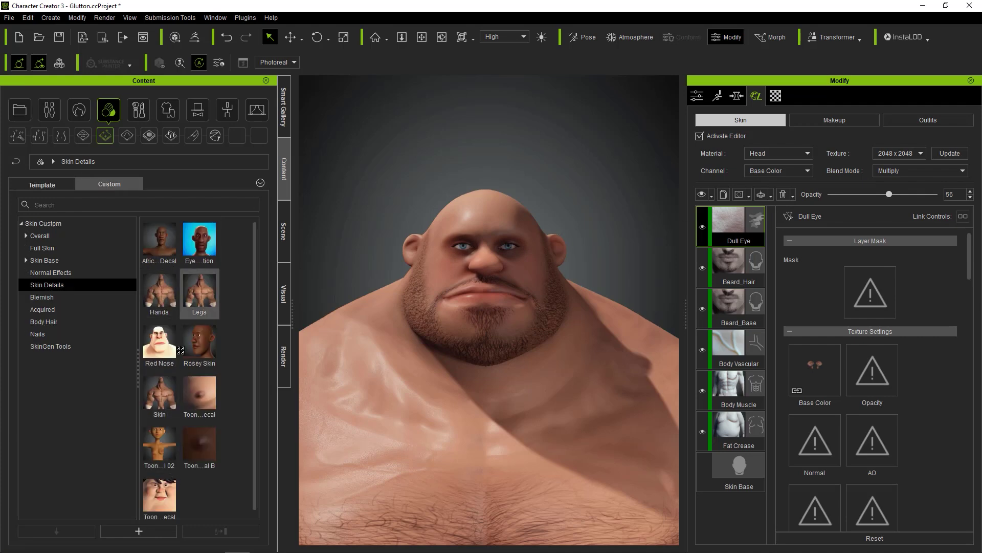
pyautogui.moveTo(224, 355)
pyautogui.click(42, 297)
pyautogui.click(42, 309)
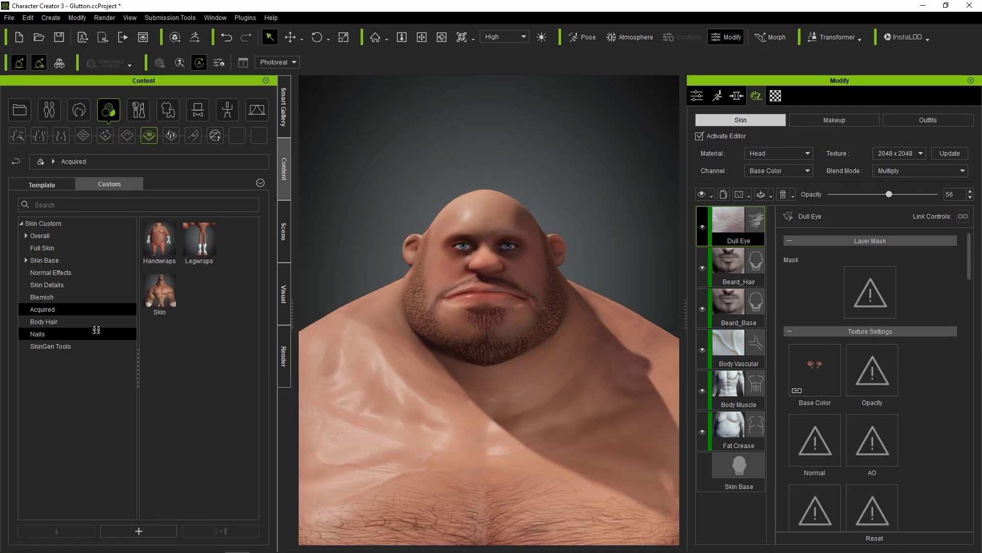
pyautogui.click(45, 260)
pyautogui.moveTo(346, 215); pyautogui.dragTo(354, 211, button='right')
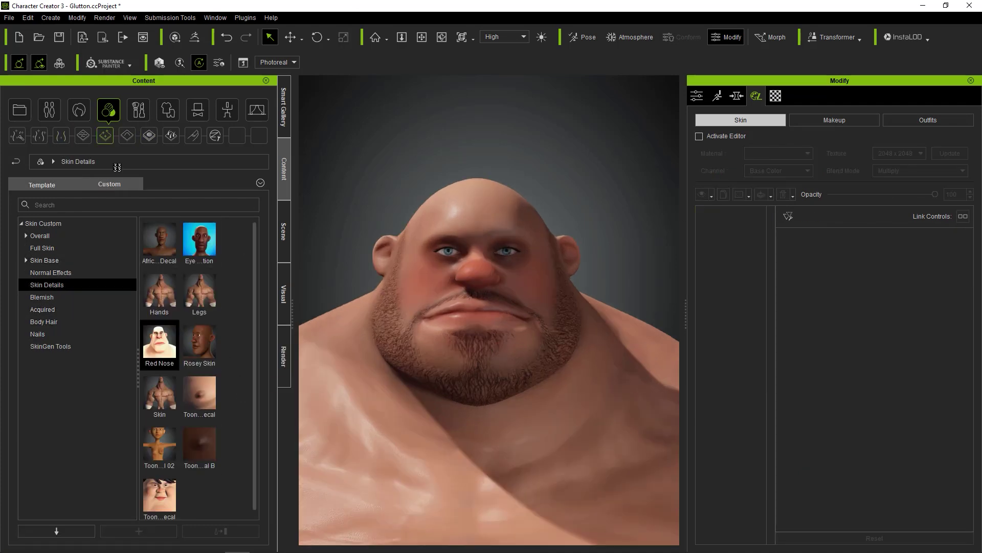
pyautogui.scroll(-5, 355, 210)
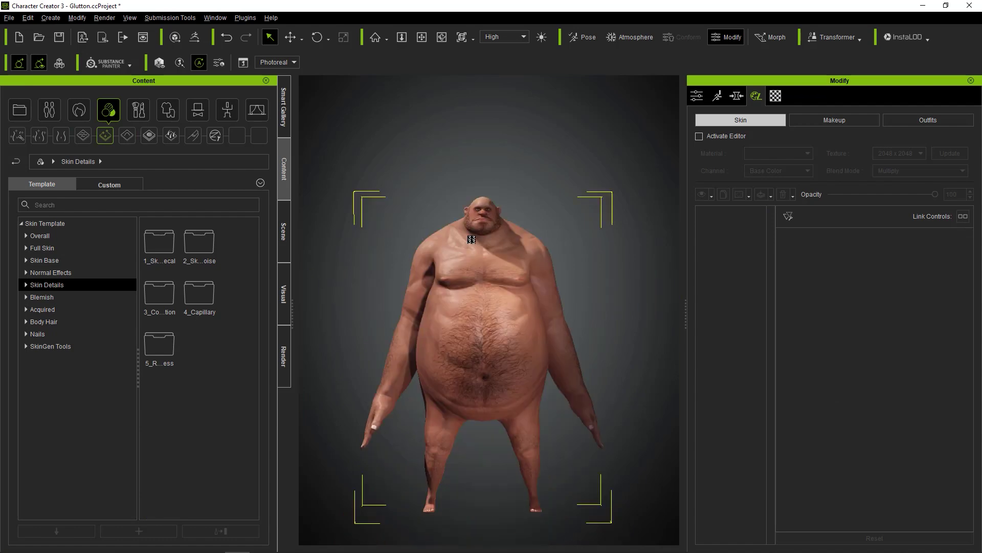
pyautogui.moveTo(354, 211); pyautogui.dragTo(515, 304, button='right')
pyautogui.moveTo(516, 304); pyautogui.dragTo(614, 350, button='right')
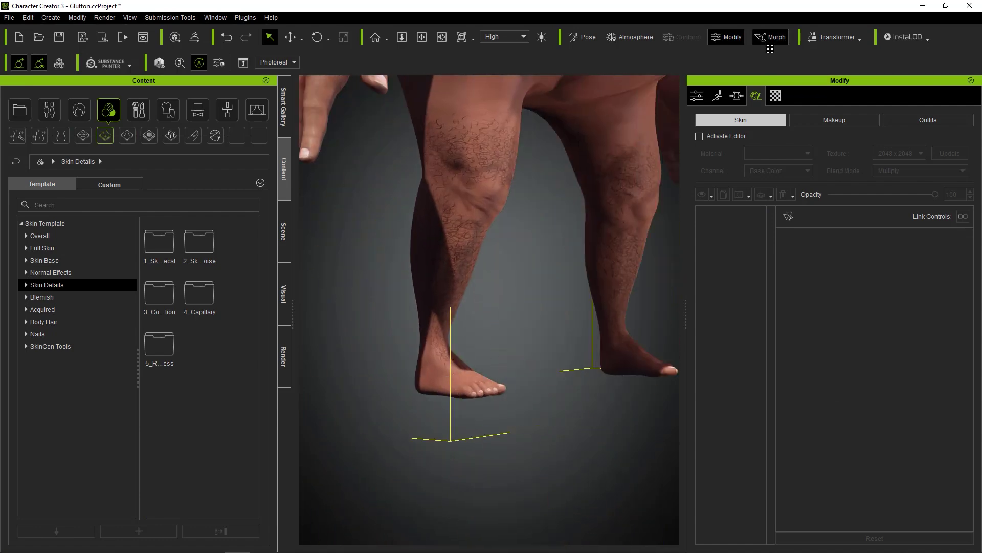
pyautogui.scroll(-4, 493, 294)
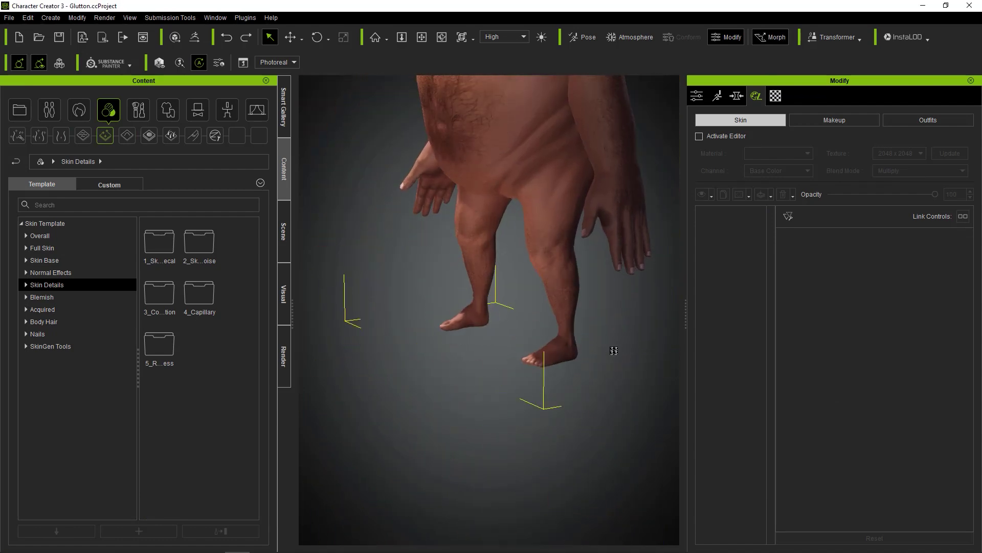
# Save the Glutton project and look over the avatar's body and face
pyautogui.moveTo(577, 323); pyautogui.dragTo(504, 294, button='right')
pyautogui.moveTo(527, 190); pyautogui.dragTo(537, 309, button='middle')
pyautogui.hotkey('ctrl', 's')
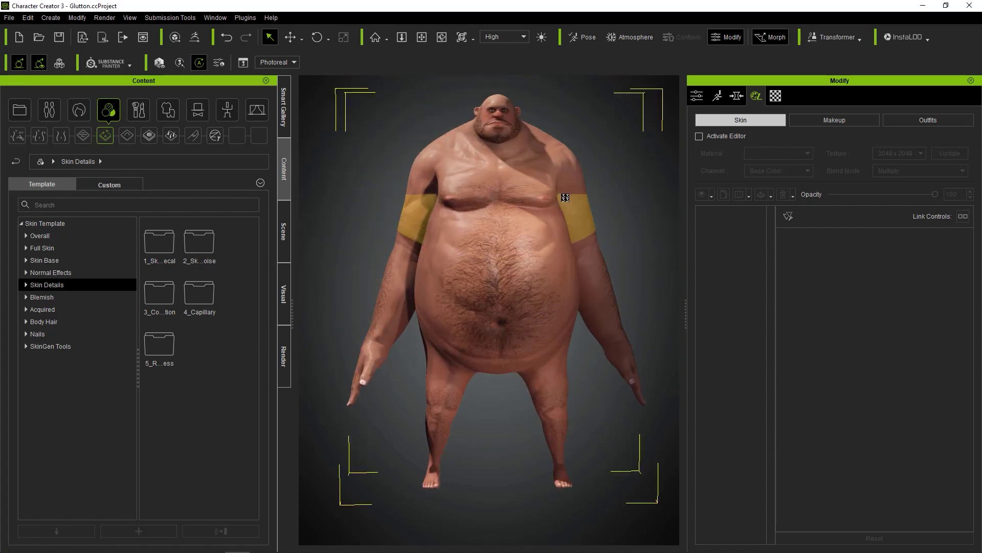
pyautogui.scroll(3, 555, 205)
pyautogui.moveTo(553, 154); pyautogui.dragTo(549, 253, button='middle')
pyautogui.scroll(-3, 549, 253)
pyautogui.click(40, 235)
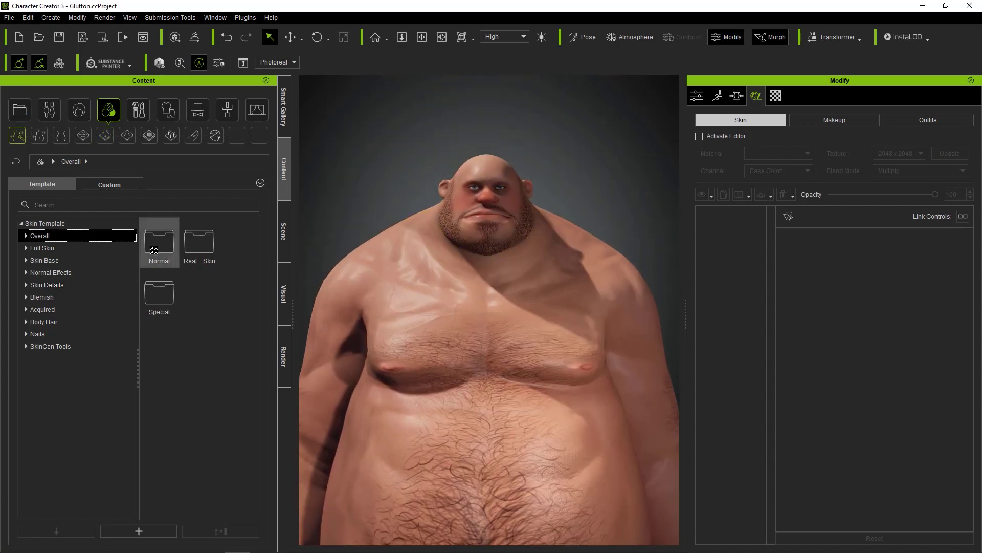
pyautogui.click(109, 184)
pyautogui.doubleClick(160, 243)
pyautogui.click(43, 185)
pyautogui.click(100, 260)
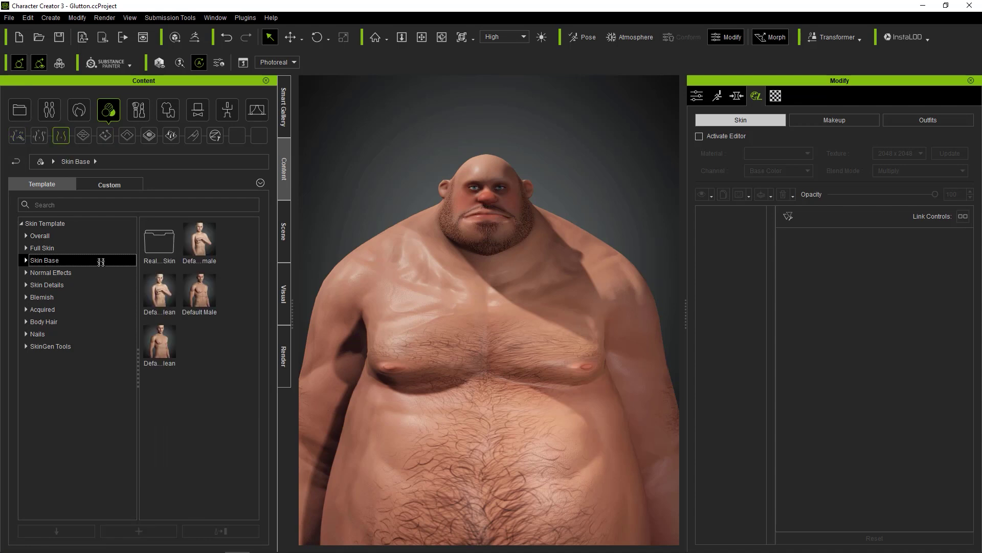
pyautogui.click(101, 273)
pyautogui.click(113, 183)
# Load the custom TestGlut project from the Finals Glutton folder, replacing the costume only
pyautogui.click(19, 109)
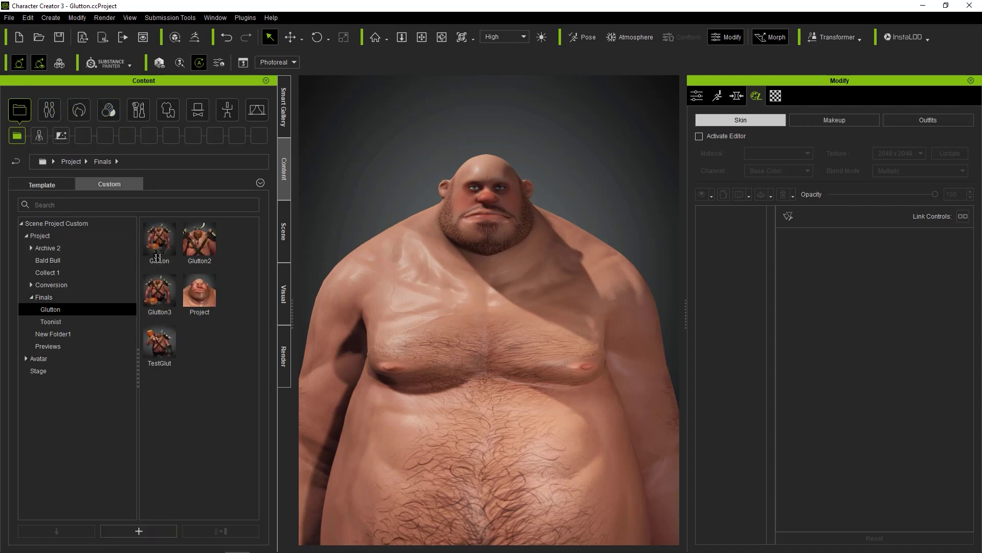
pyautogui.doubleClick(160, 342)
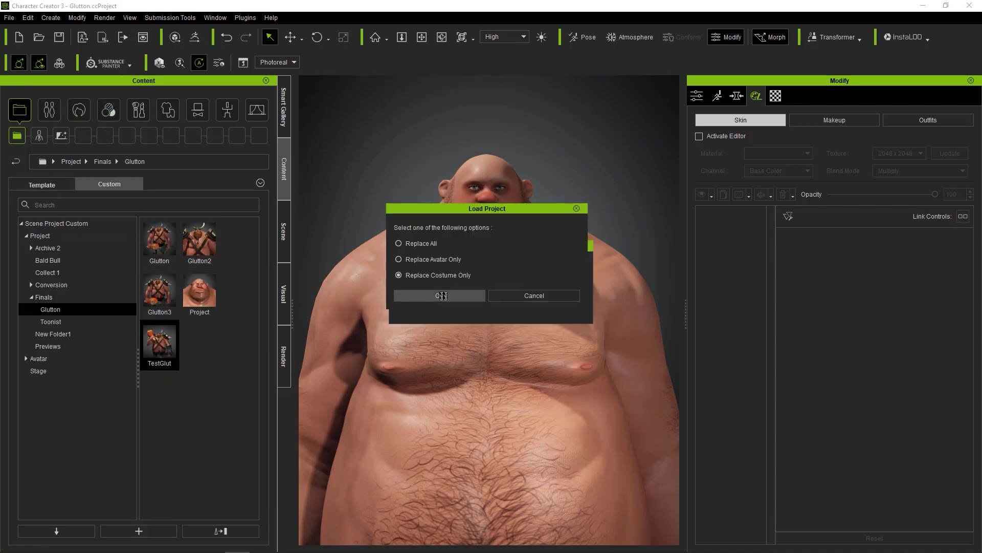
pyautogui.click(442, 295)
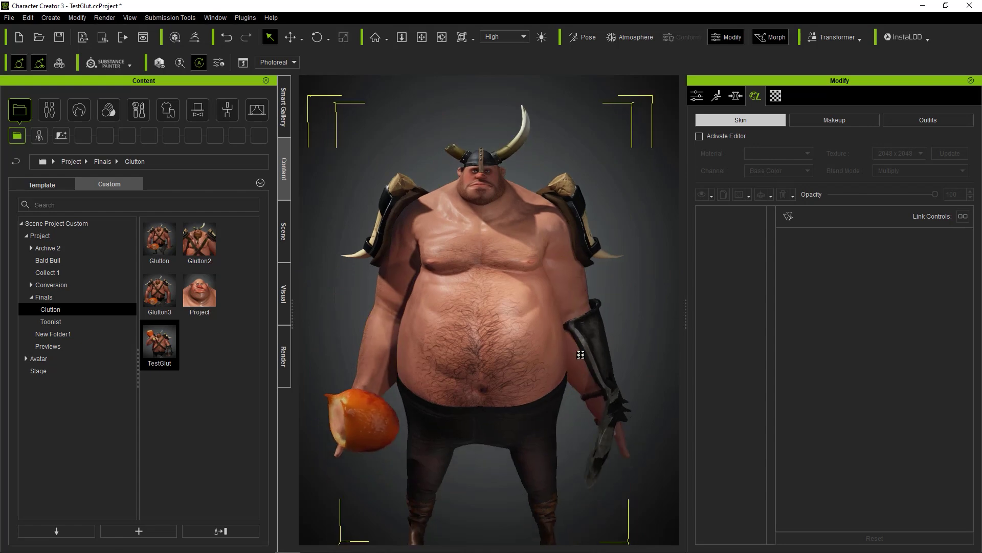
# Inspect the fit of the pauldrons and hand-held props and the hairy torso from the front and side
pyautogui.click(581, 220)
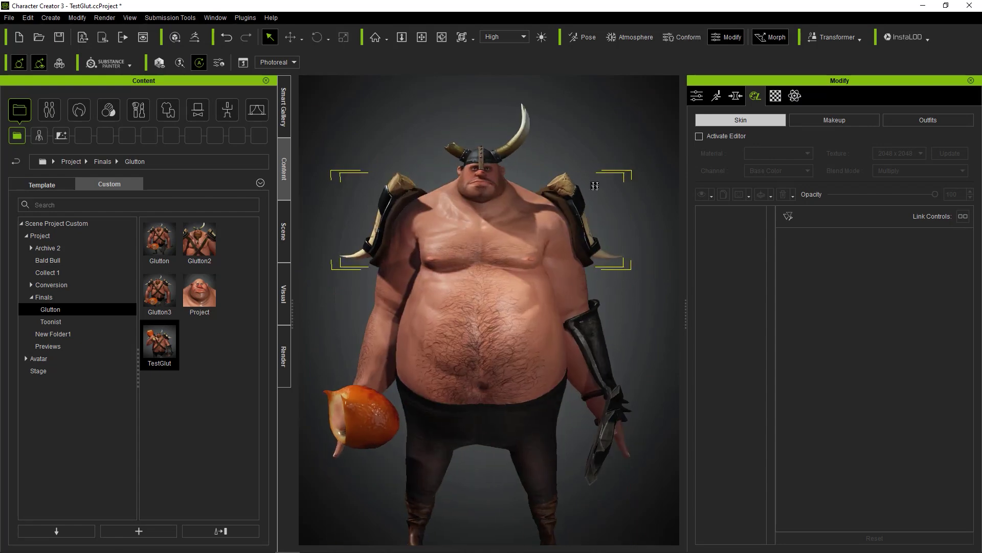
pyautogui.moveTo(498, 333); pyautogui.dragTo(460, 359, button='right')
pyautogui.moveTo(460, 359); pyautogui.dragTo(465, 336)
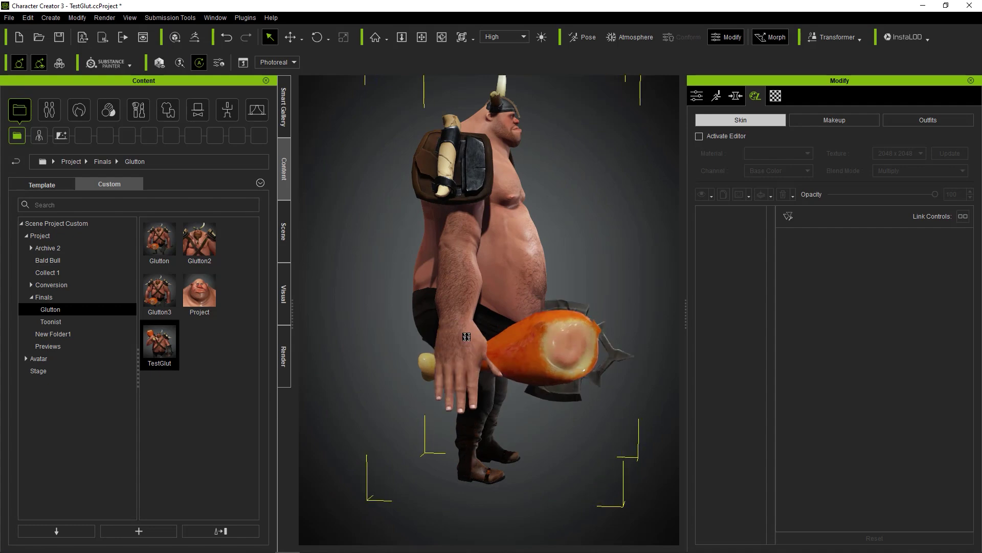
pyautogui.moveTo(465, 335); pyautogui.dragTo(405, 303, button='right')
pyautogui.click(590, 287)
pyautogui.moveTo(615, 284); pyautogui.dragTo(583, 297, button='right')
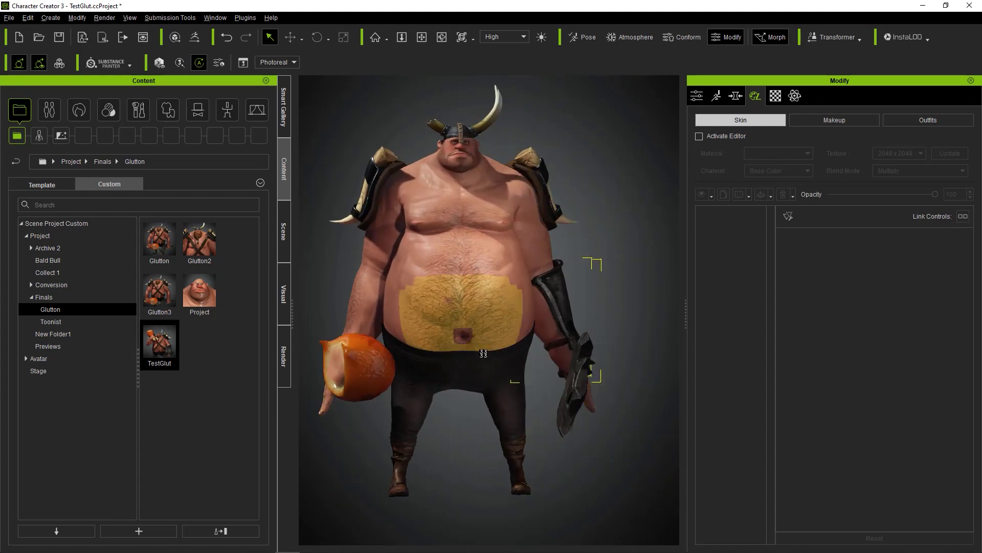
pyautogui.moveTo(484, 370); pyautogui.dragTo(491, 358, button='right')
pyautogui.scroll(3, 491, 358)
pyautogui.scroll(3, 402, 215)
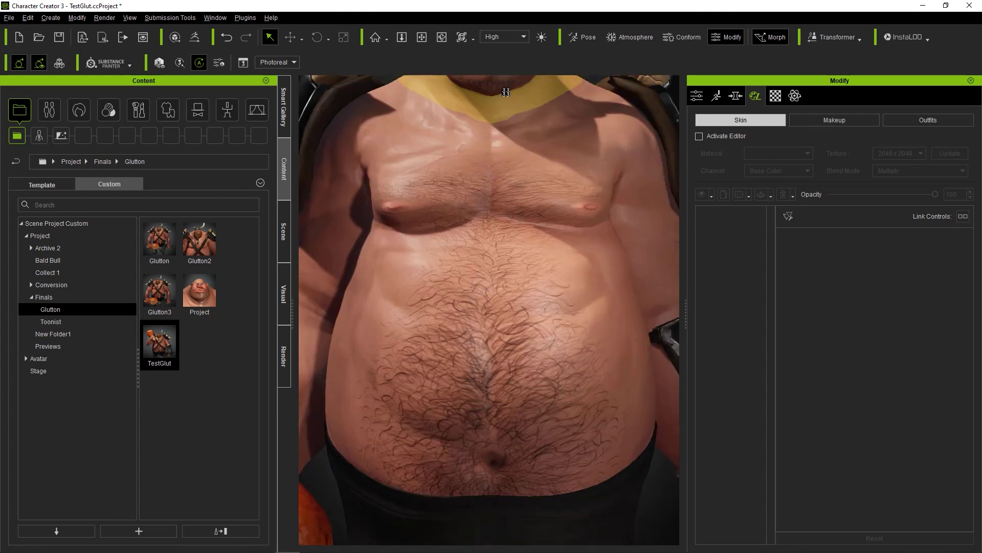
# Examine the horned helmet's fit on the head from the side and the front
pyautogui.moveTo(402, 215); pyautogui.dragTo(407, 176, button='right')
pyautogui.click(407, 173)
pyautogui.press('e')
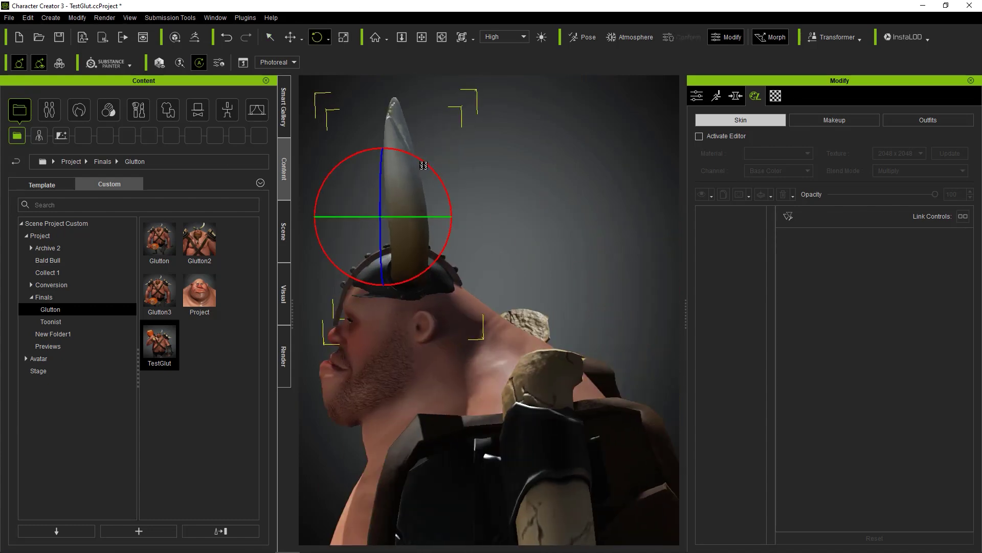
pyautogui.press('w')
pyautogui.moveTo(440, 286); pyautogui.dragTo(467, 288, button='right')
pyautogui.scroll(-5, 467, 289)
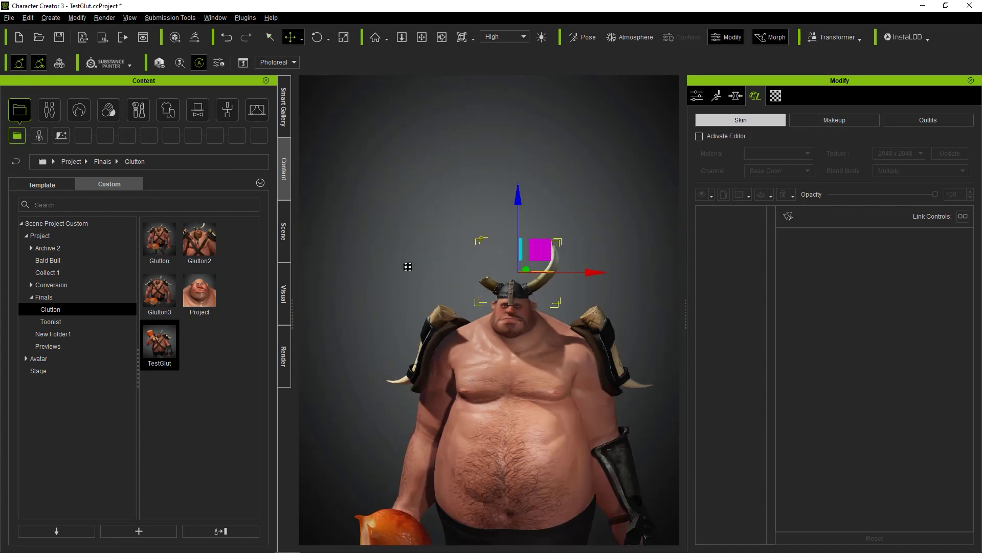
pyautogui.moveTo(406, 265); pyautogui.dragTo(406, 193, button='middle')
pyautogui.click(405, 193)
pyautogui.scroll(4, 396, 201)
pyautogui.moveTo(394, 201); pyautogui.dragTo(510, 245, button='right')
# Add the Long Full beard from the Chin Curtain set of the Beard & Brows Builder
pyautogui.click(79, 109)
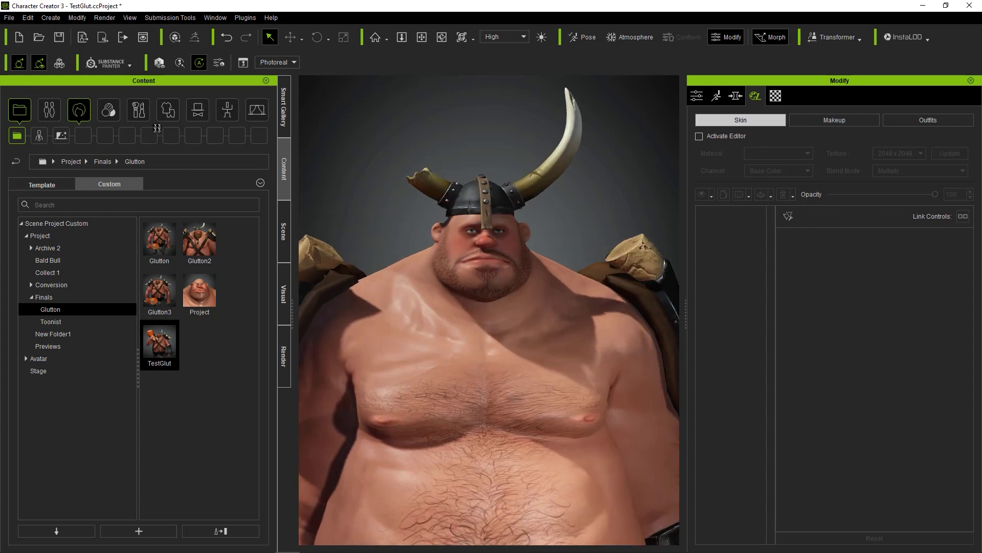
pyautogui.doubleClick(159, 240)
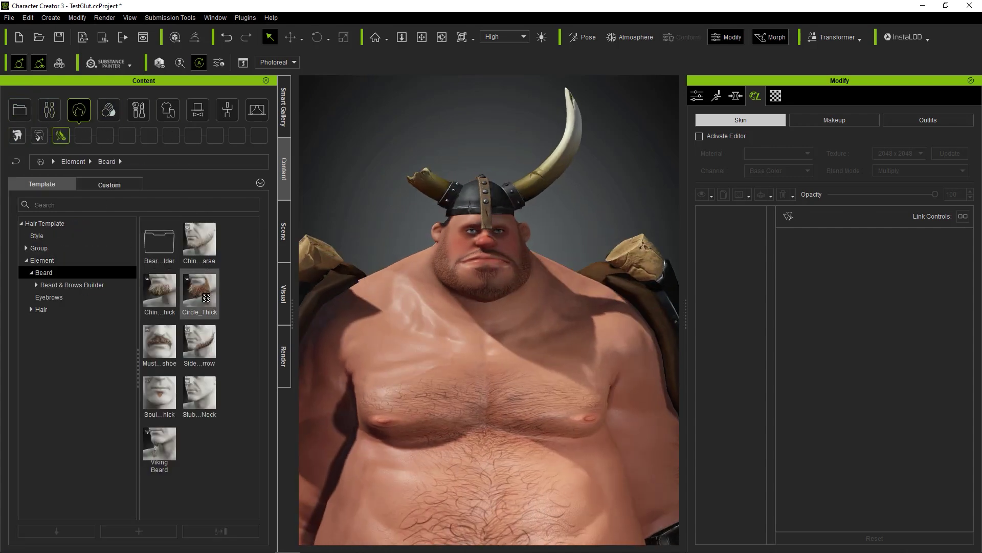
pyautogui.doubleClick(157, 250)
pyautogui.doubleClick(198, 242)
pyautogui.click(161, 332)
pyautogui.doubleClick(160, 338)
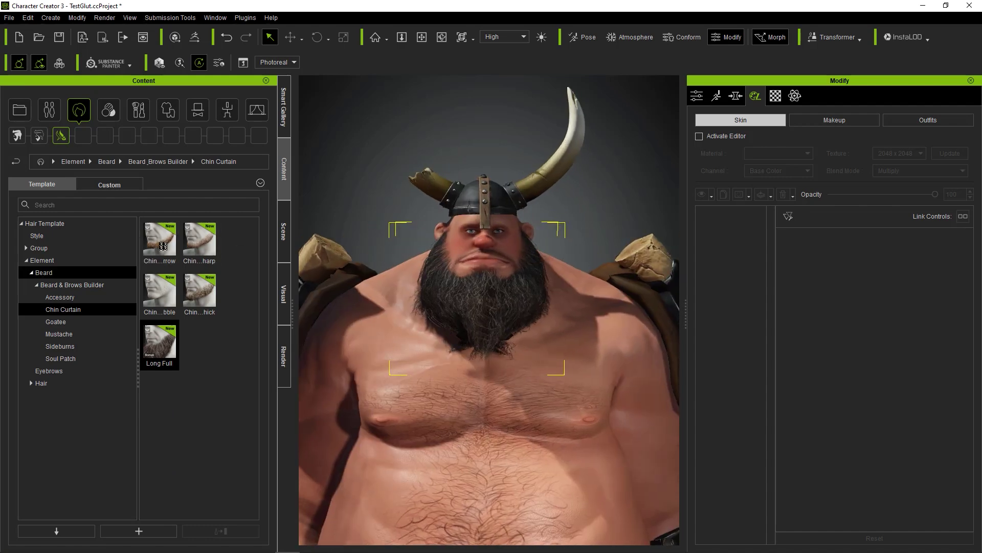
# Add the first beaded braid from the Beard & Brows Builder accessories and move it beneath the beard
pyautogui.click(64, 297)
pyautogui.doubleClick(166, 247)
pyautogui.moveTo(440, 256); pyautogui.dragTo(681, 254, button='right')
pyautogui.press('w')
pyautogui.moveTo(459, 263); pyautogui.dragTo(508, 333)
pyautogui.moveTo(550, 336); pyautogui.dragTo(358, 327, button='right')
pyautogui.click(697, 96)
pyautogui.scroll(-8, 866, 377)
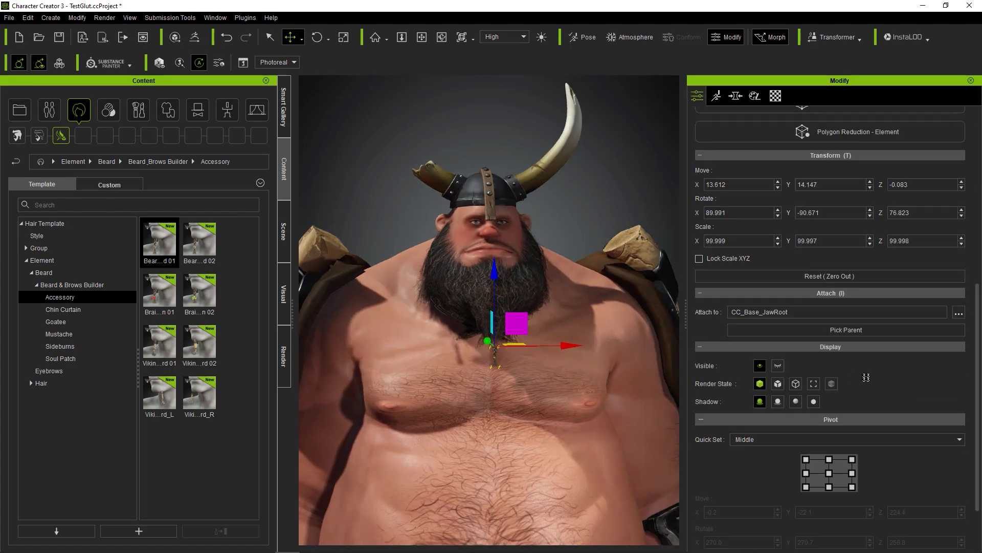
# Scale the beard braid up to about 578% and rotate it to hang from the beard's tip
pyautogui.press('r')
pyautogui.moveTo(495, 356); pyautogui.dragTo(533, 328)
pyautogui.moveTo(328, 358); pyautogui.dragTo(445, 364, button='right')
pyautogui.press('e')
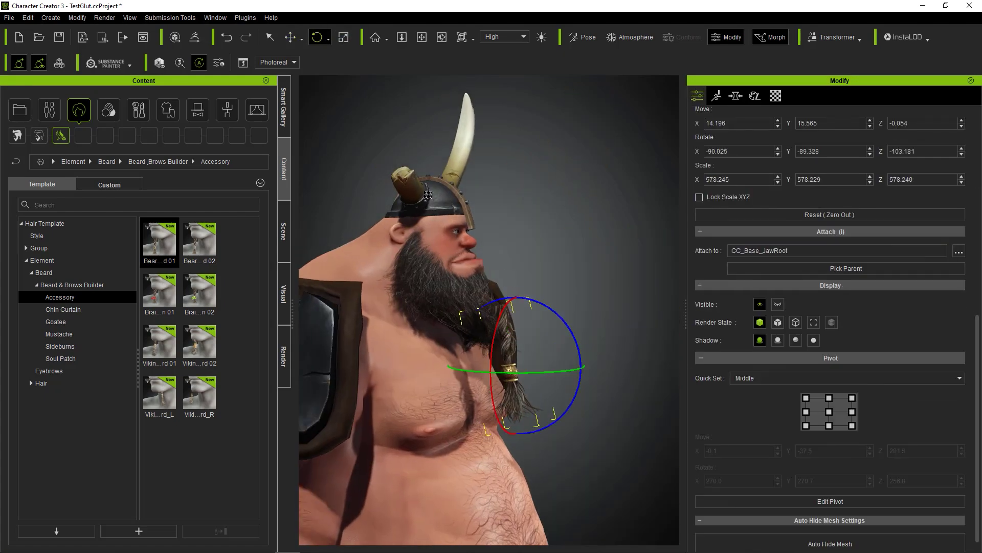
pyautogui.moveTo(481, 306); pyautogui.dragTo(475, 310)
pyautogui.moveTo(599, 310); pyautogui.dragTo(393, 316, button='right')
pyautogui.click(403, 226)
pyautogui.scroll(-6, 390, 219)
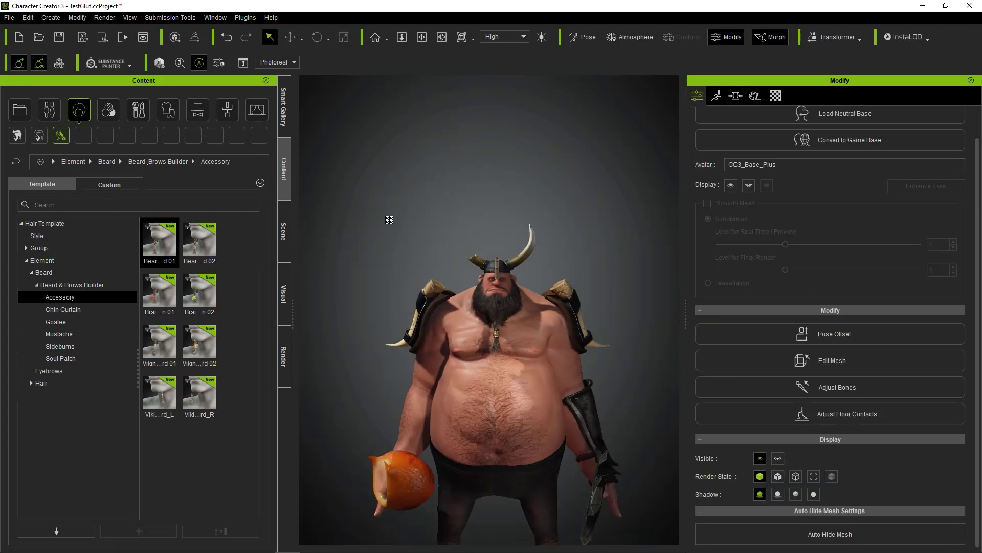
pyautogui.scroll(5, 388, 219)
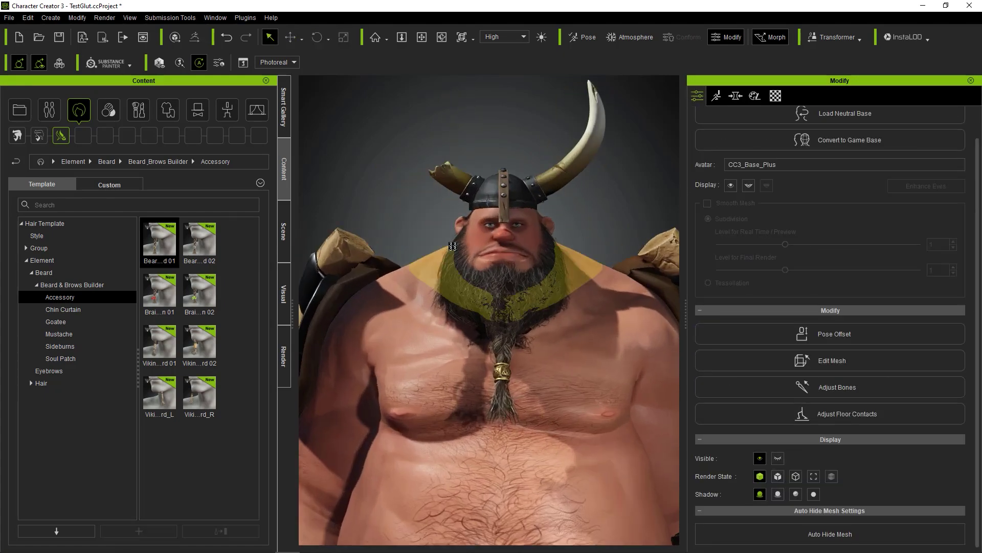
# Adjust the beard braid's hair shader settings to darken its strands toward the beard's colour
pyautogui.click(776, 96)
pyautogui.scroll(-5, 816, 227)
pyautogui.click(494, 368)
pyautogui.scroll(-12, 797, 287)
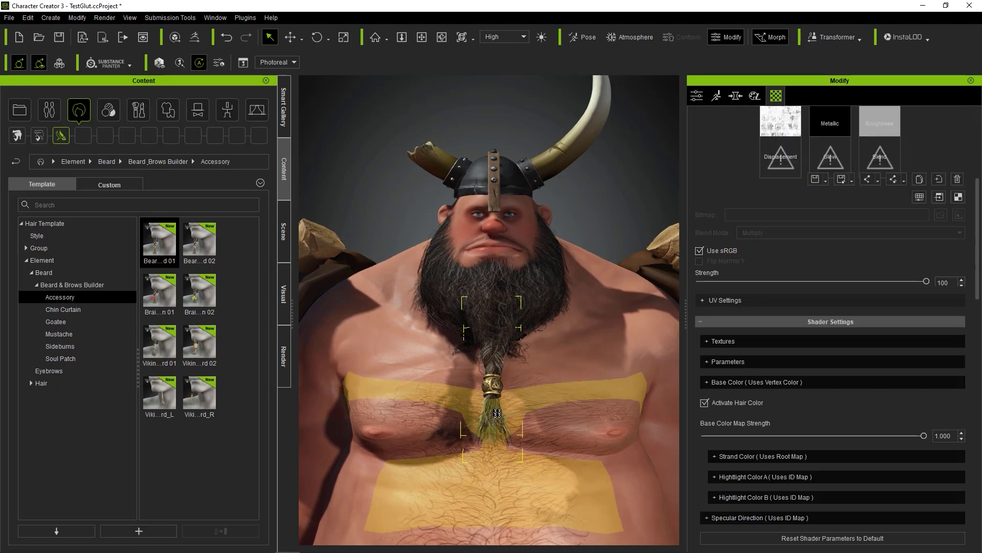
pyautogui.scroll(9, 797, 287)
pyautogui.click(887, 284)
pyautogui.click(839, 342)
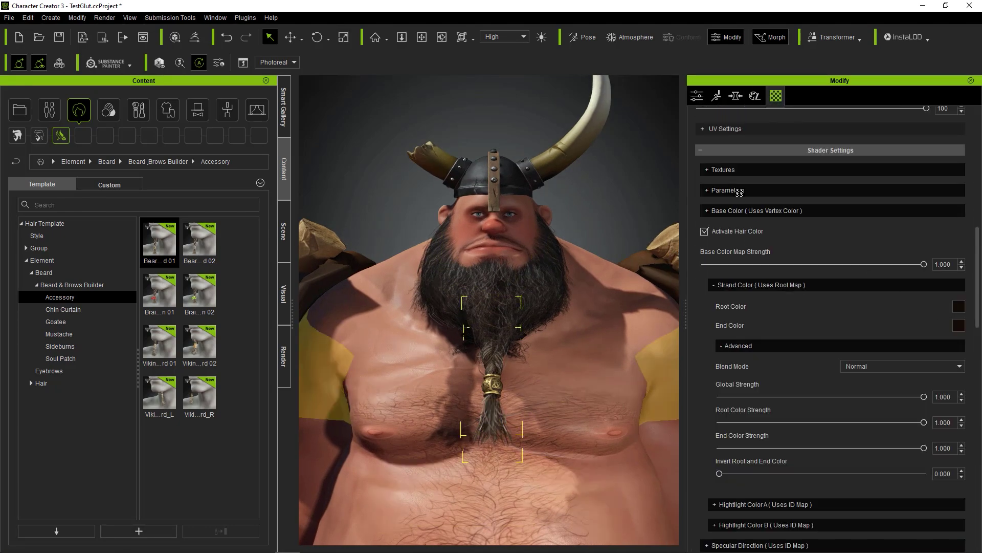
pyautogui.click(739, 190)
pyautogui.click(739, 170)
pyautogui.moveTo(817, 444); pyautogui.dragTo(735, 445)
pyautogui.scroll(-4, 530, 268)
# Convert the pauldrons to an accessory with Reset to Default Shape and move them up to the shoulders
pyautogui.click(531, 267)
pyautogui.moveTo(530, 268); pyautogui.dragTo(558, 182, button='middle')
pyautogui.scroll(3, 558, 182)
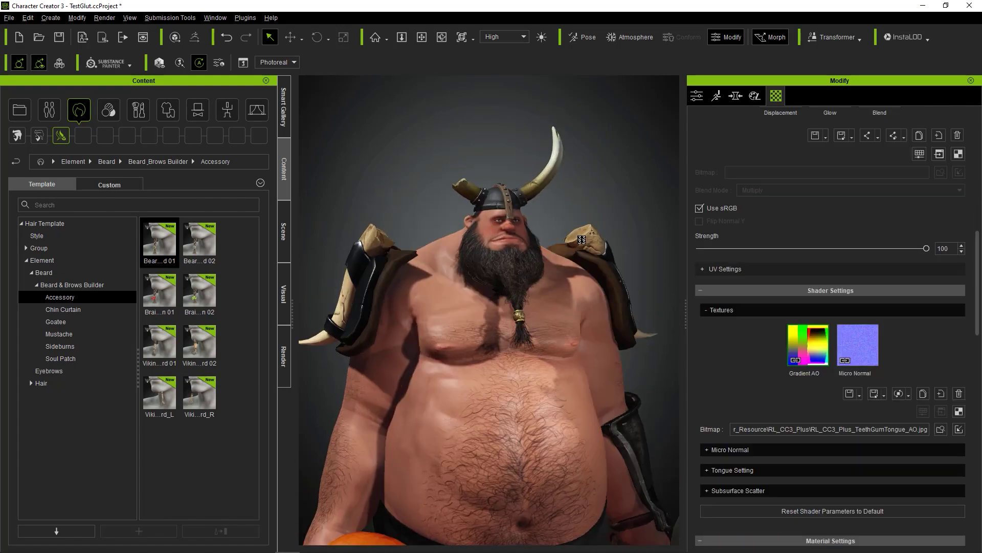
pyautogui.scroll(-5, 570, 260)
pyautogui.scroll(2, 570, 260)
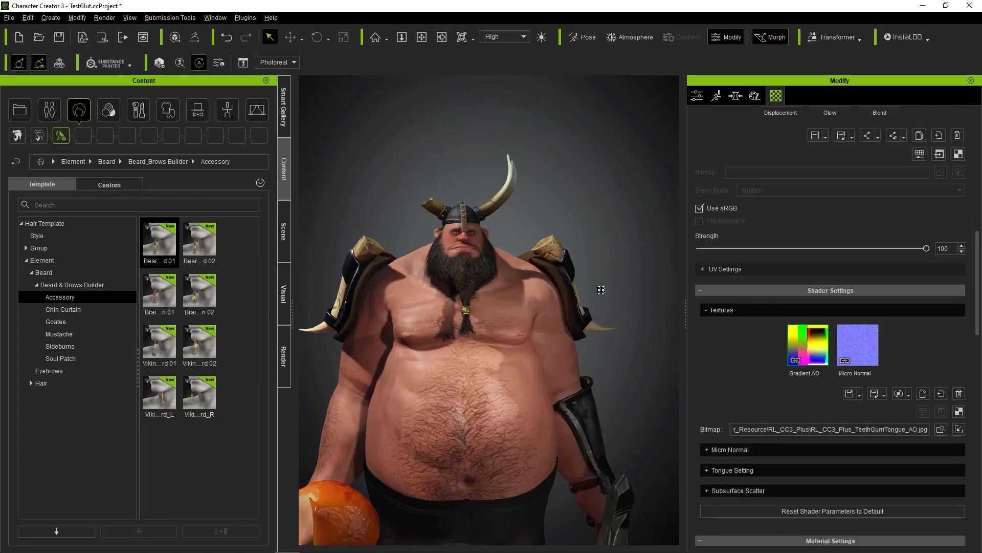
pyautogui.click(557, 277)
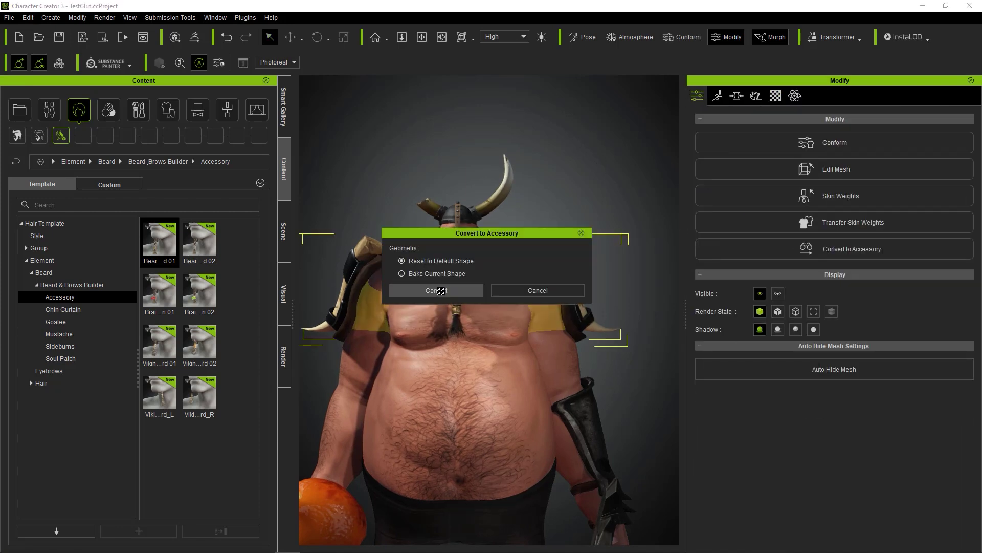
pyautogui.moveTo(460, 406); pyautogui.dragTo(461, 362)
pyautogui.moveTo(465, 313); pyautogui.dragTo(487, 320, button='middle')
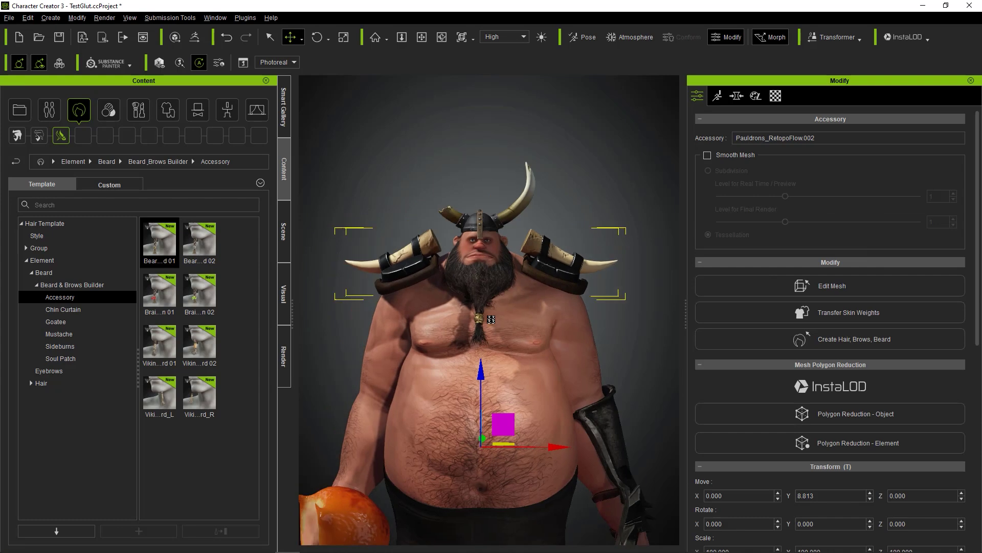
# Enlarge the pauldrons and lower them onto the shoulders
pyautogui.scroll(2, 487, 320)
pyautogui.press('r')
pyautogui.moveTo(479, 481); pyautogui.dragTo(333, 125)
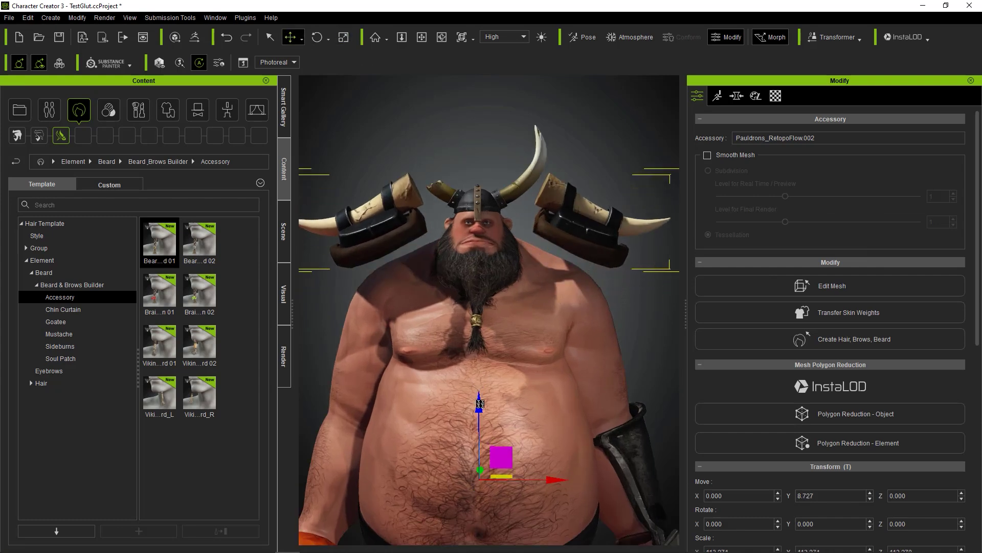
pyautogui.moveTo(480, 404); pyautogui.dragTo(481, 443)
pyautogui.scroll(-2, 476, 307)
pyautogui.click(443, 128)
pyautogui.scroll(2, 450, 204)
pyautogui.moveTo(460, 279); pyautogui.dragTo(422, 293, button='right')
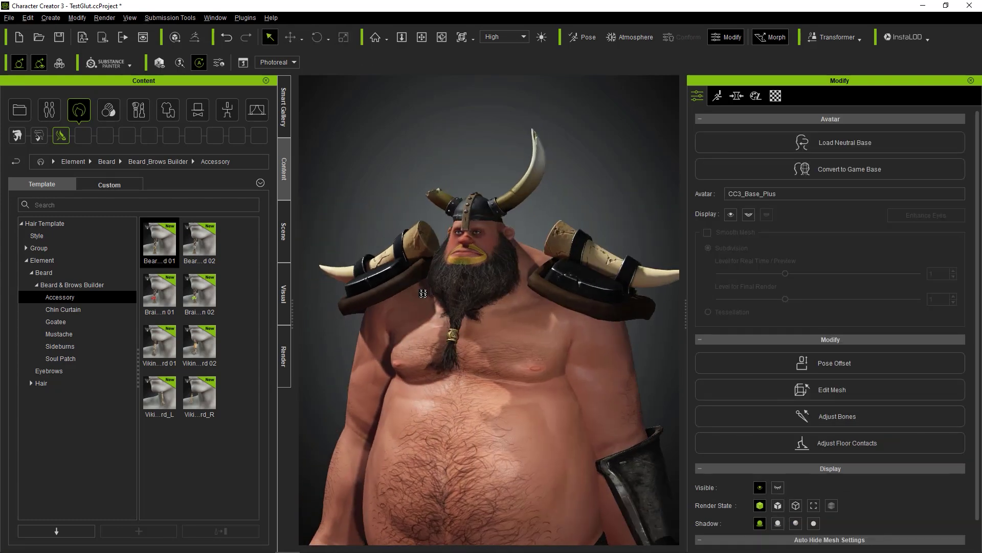
pyautogui.scroll(-2, 422, 293)
# Transfer skin weights to the pauldrons to turn them back into clothing, and check their vertex weighting
pyautogui.click(592, 267)
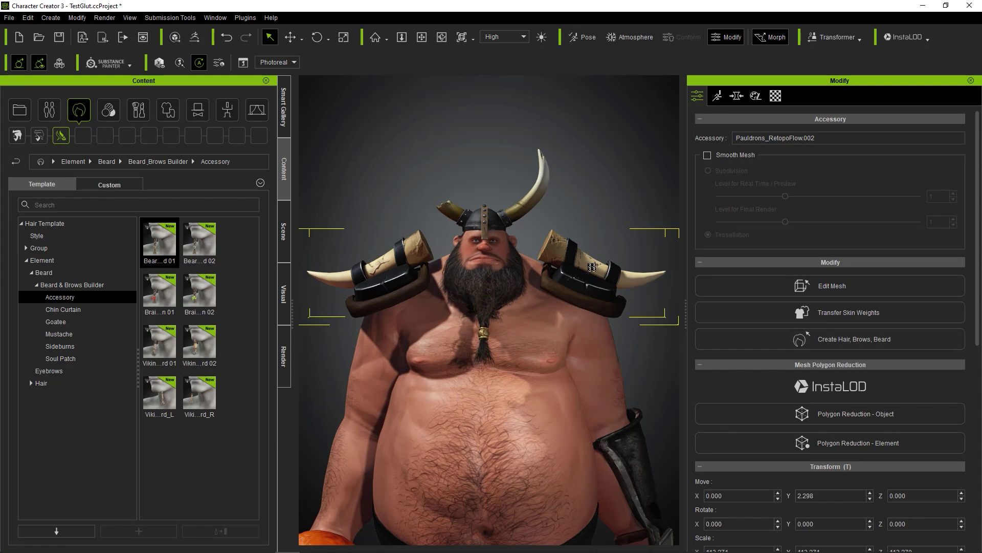
pyautogui.click(596, 175)
pyautogui.click(596, 265)
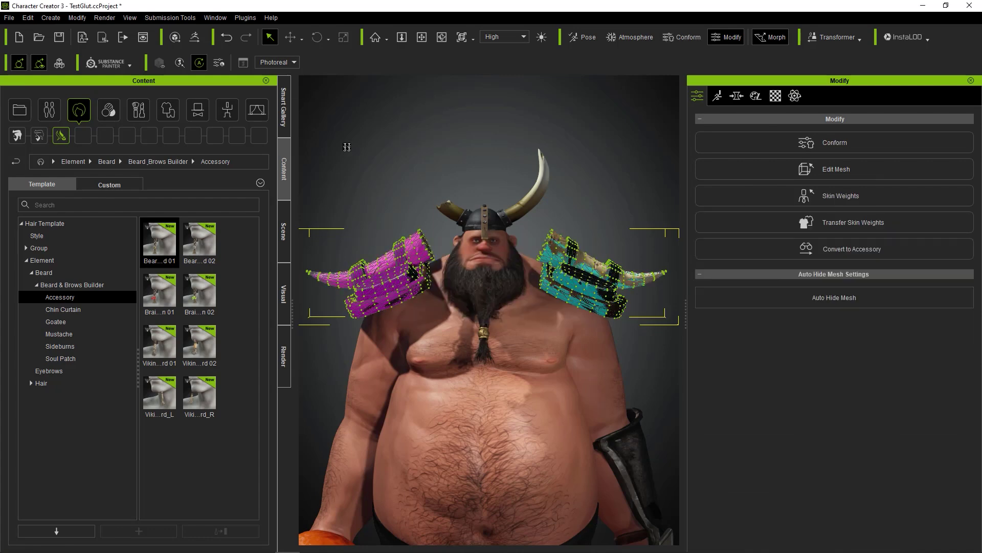
pyautogui.click(388, 140)
pyautogui.scroll(-5, 403, 146)
pyautogui.scroll(2, 486, 307)
pyautogui.moveTo(517, 436); pyautogui.dragTo(517, 412, button='middle')
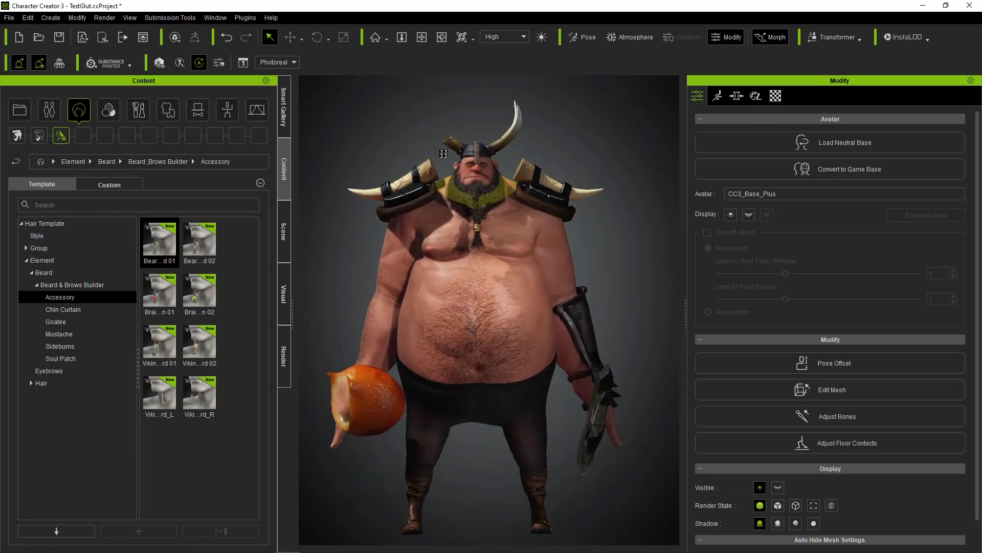
# Delete the bladed weapon and the large meat prop from the avatar's hands
pyautogui.click(599, 435)
pyautogui.press('Delete')
pyautogui.click(376, 397)
pyautogui.press('Delete')
# Inspect the trousers and the shoes on the avatar's legs
pyautogui.scroll(1, 475, 317)
pyautogui.moveTo(473, 320); pyautogui.dragTo(479, 259, button='middle')
pyautogui.click(540, 382)
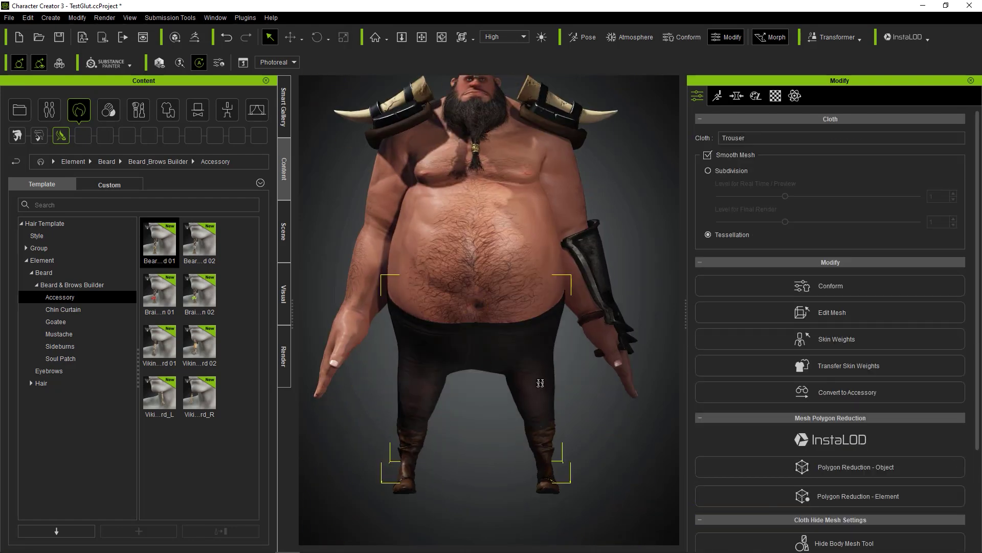
pyautogui.moveTo(539, 382)
pyautogui.mouseDown()
pyautogui.moveTo(566, 377)
pyautogui.moveTo(545, 384)
pyautogui.mouseUp()
pyautogui.click(546, 443)
pyautogui.press('j')
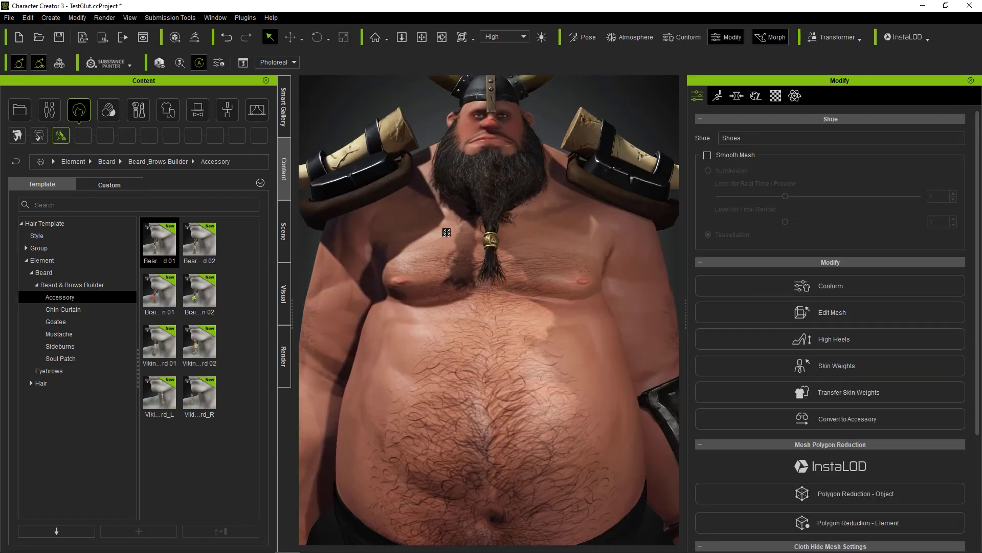
# Add the Van Dyke mustache from the Beard & Brows Builder and check the whole avatar
pyautogui.click(154, 459)
pyautogui.click(72, 335)
pyautogui.doubleClick(199, 343)
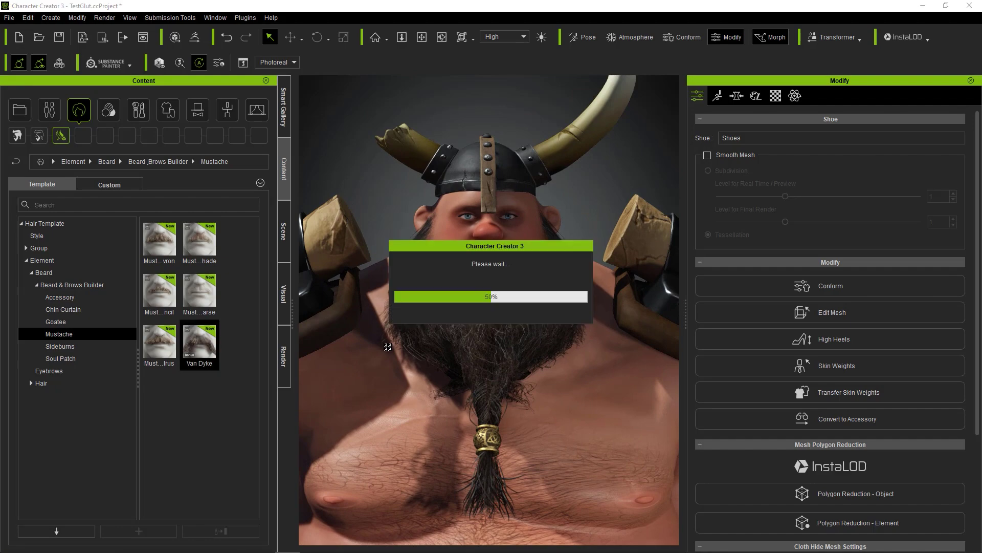
pyautogui.moveTo(490, 316); pyautogui.dragTo(449, 356, button='right')
pyautogui.press('f')
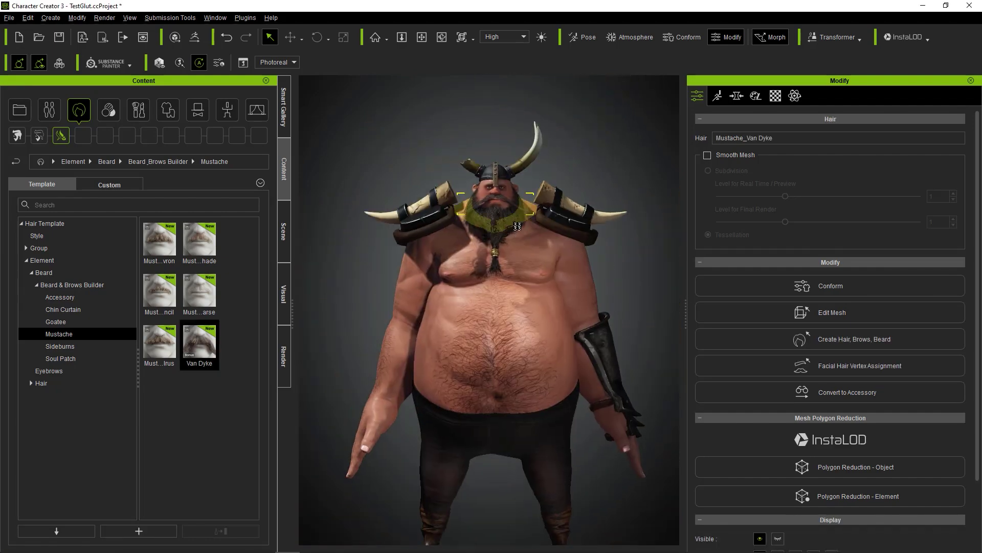
pyautogui.click(578, 235)
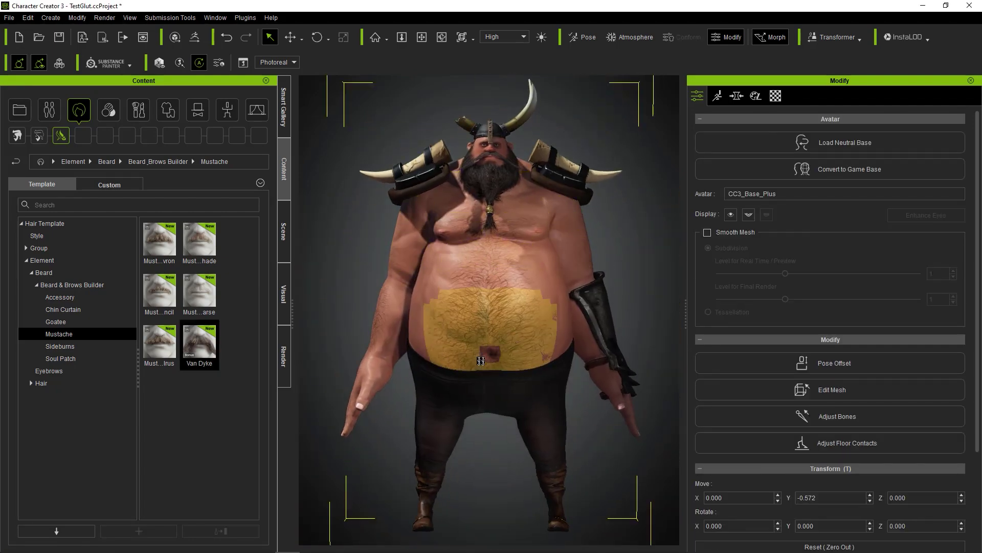
pyautogui.moveTo(482, 360)
pyautogui.mouseDown(button='right')
pyautogui.moveTo(534, 358)
pyautogui.moveTo(486, 358)
pyautogui.mouseUp(button='right')
pyautogui.click(517, 375)
pyautogui.click(514, 354)
pyautogui.click(351, 242)
pyautogui.moveTo(351, 242); pyautogui.dragTo(360, 239, button='middle')
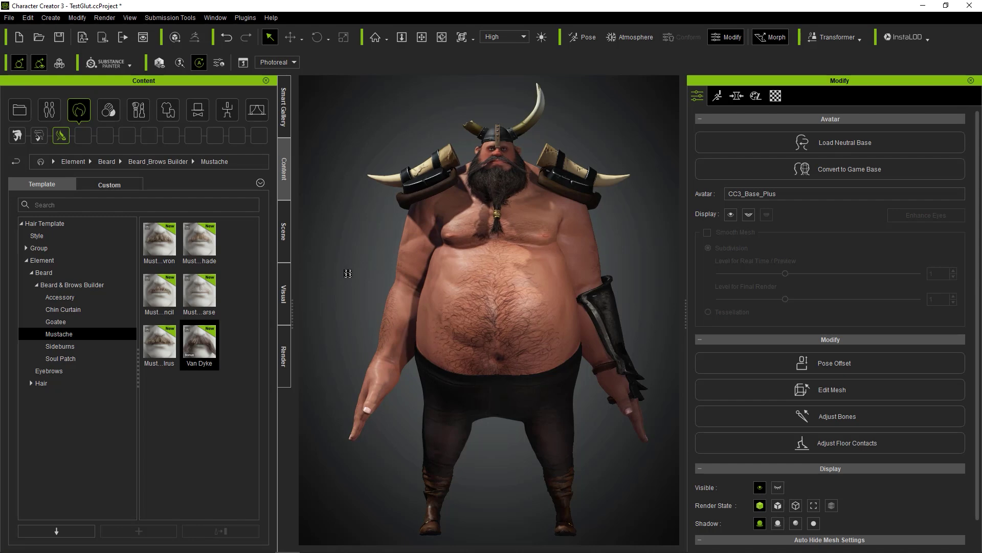
pyautogui.click(200, 110)
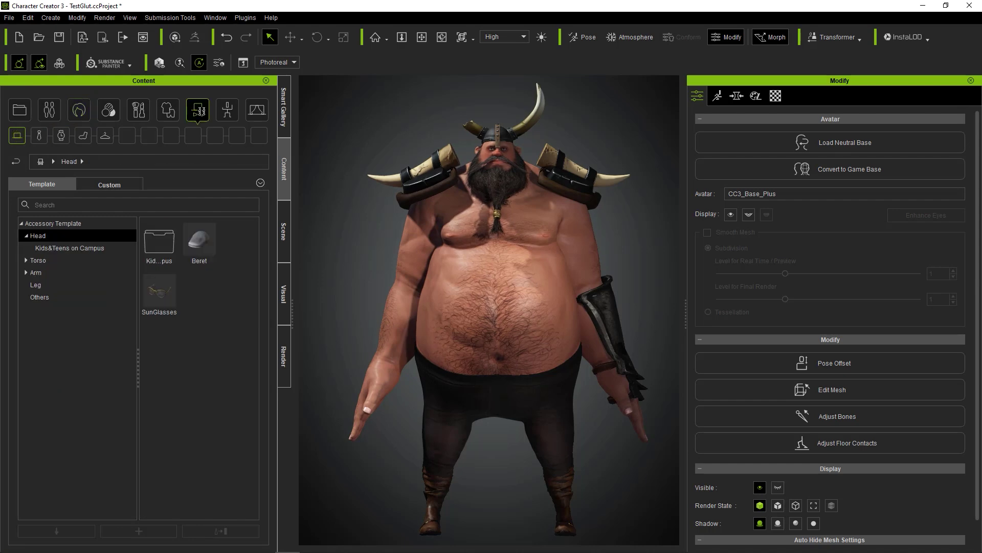
# Open the avatar's mouth in the display options to expose the teeth and tongue
pyautogui.scroll(5, 445, 202)
pyautogui.moveTo(445, 202); pyautogui.dragTo(452, 353, button='middle')
pyautogui.click(748, 214)
pyautogui.scroll(8, 532, 256)
pyautogui.moveTo(532, 256); pyautogui.dragTo(535, 299, button='middle')
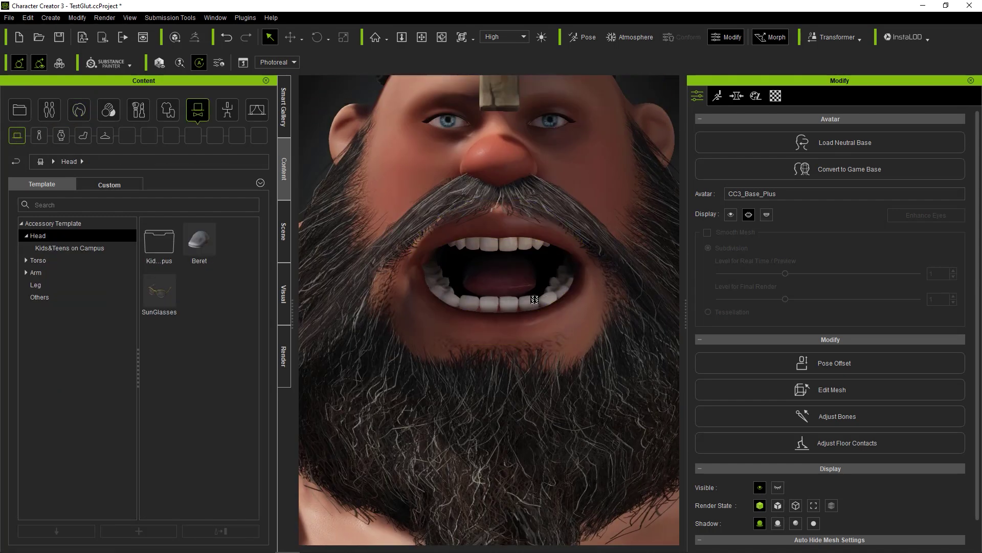
pyautogui.click(756, 96)
pyautogui.click(697, 96)
pyautogui.click(750, 213)
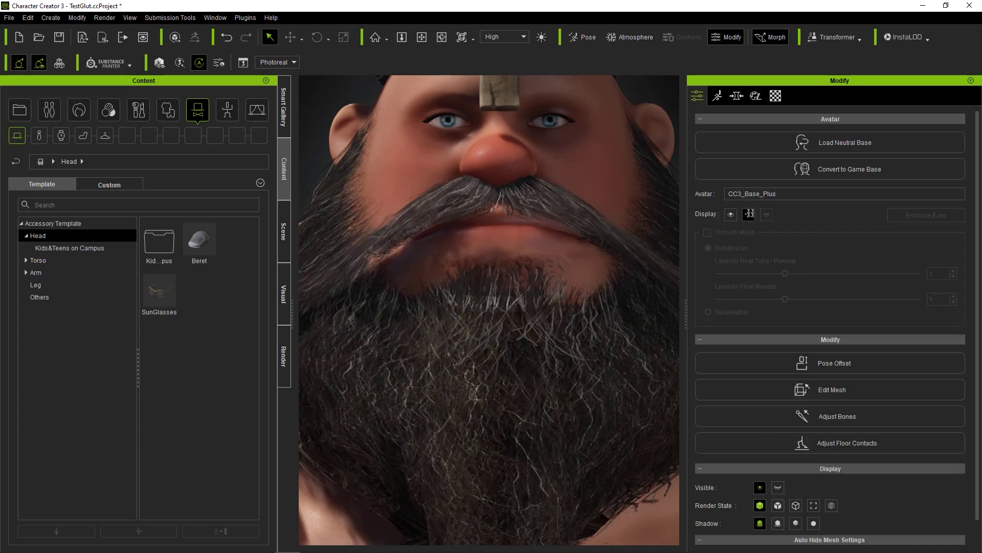
pyautogui.click(750, 213)
# Select the teeth, filter the morphs by width and set Teeth Width to 8
pyautogui.click(756, 96)
pyautogui.click(737, 96)
pyautogui.click(866, 128)
pyautogui.write('teeth')
pyautogui.click(493, 251)
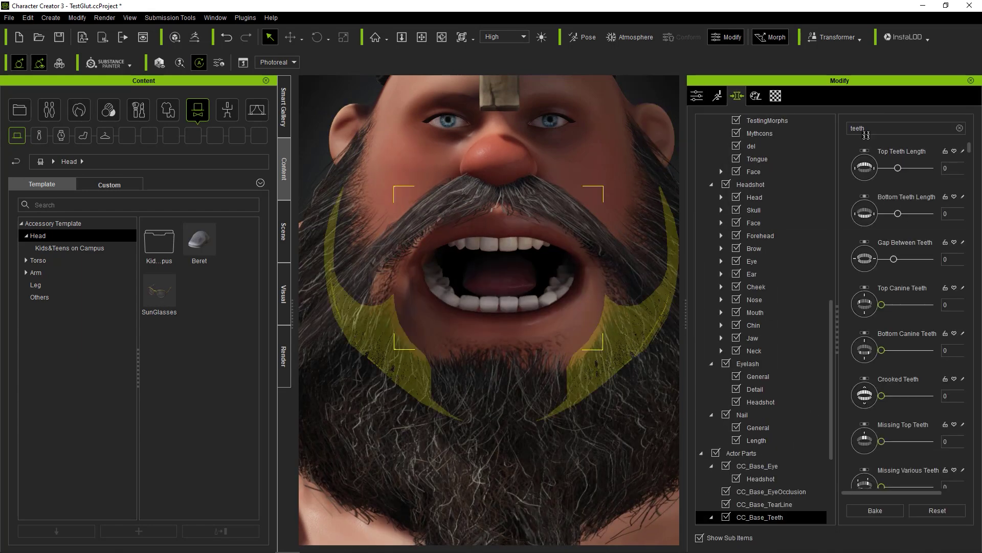
pyautogui.doubleClick(865, 130)
pyautogui.write('width')
pyautogui.scroll(-5, 903, 408)
pyautogui.moveTo(919, 400); pyautogui.dragTo(926, 399)
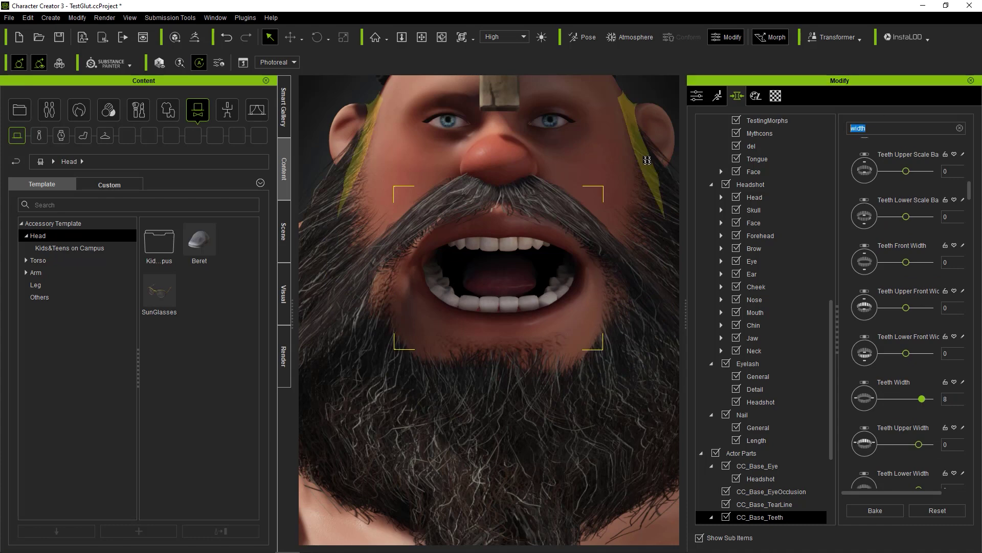
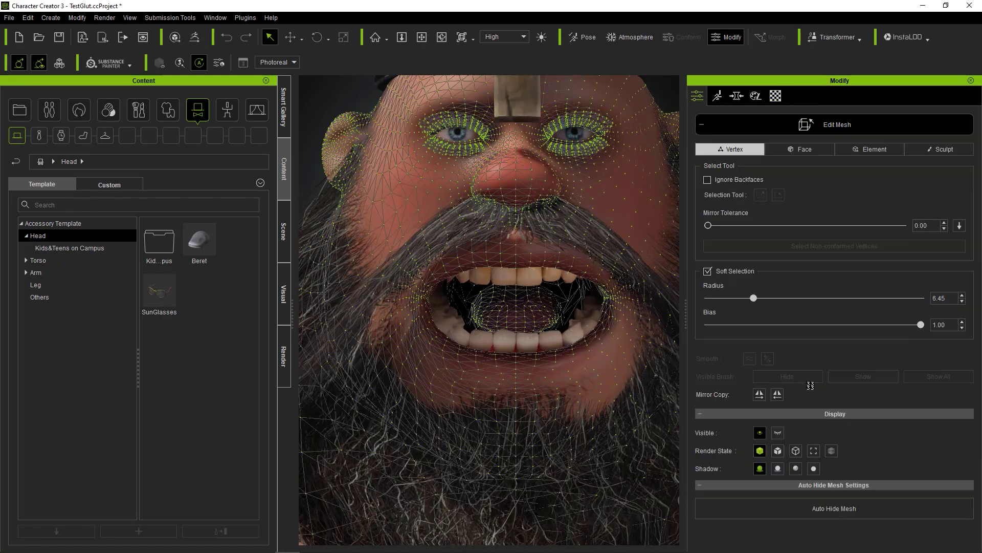
# Enlarge the tongue as a single element in the mesh editor and switch to Sculpt mode
pyautogui.click(870, 150)
pyautogui.click(517, 310)
pyautogui.press('r')
pyautogui.moveTo(515, 313); pyautogui.dragTo(542, 299)
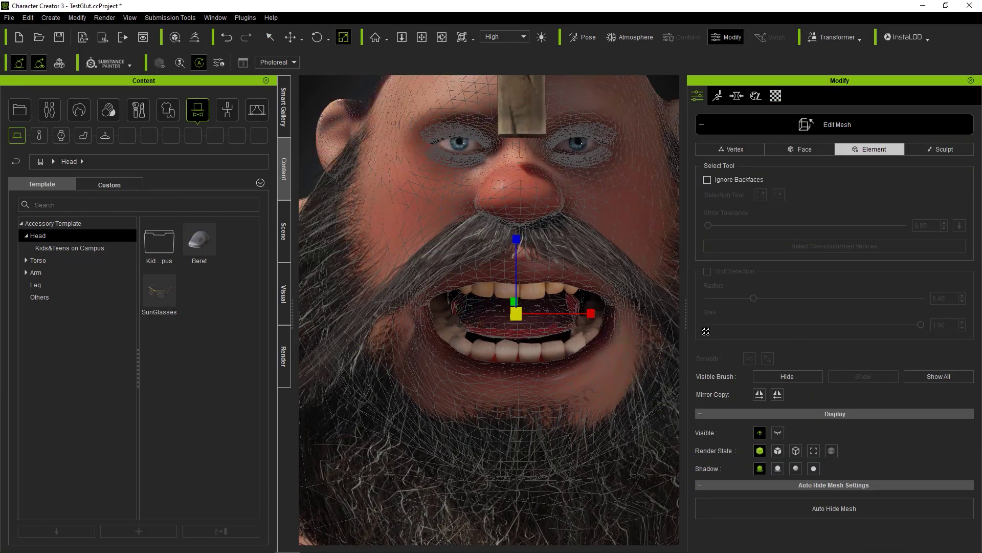
pyautogui.keyDown('alt'); pyautogui.moveTo(451, 302); pyautogui.dragTo(513, 299, button='right'); pyautogui.keyUp('alt')
pyautogui.press('w')
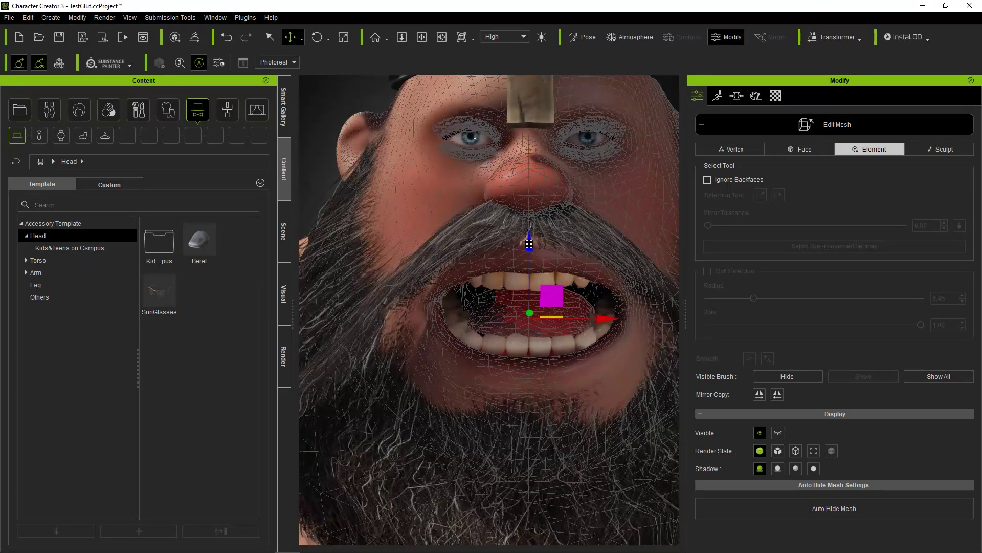
pyautogui.click(940, 149)
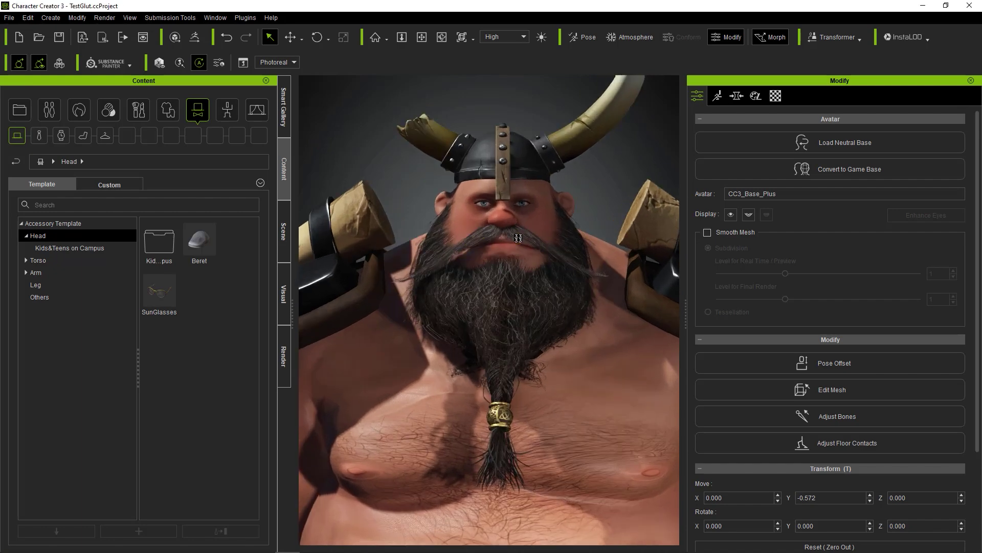
# Activate the skin editor and add the Stitch scar from the acquired Realistic Human Skin scars to the head
pyautogui.click(756, 96)
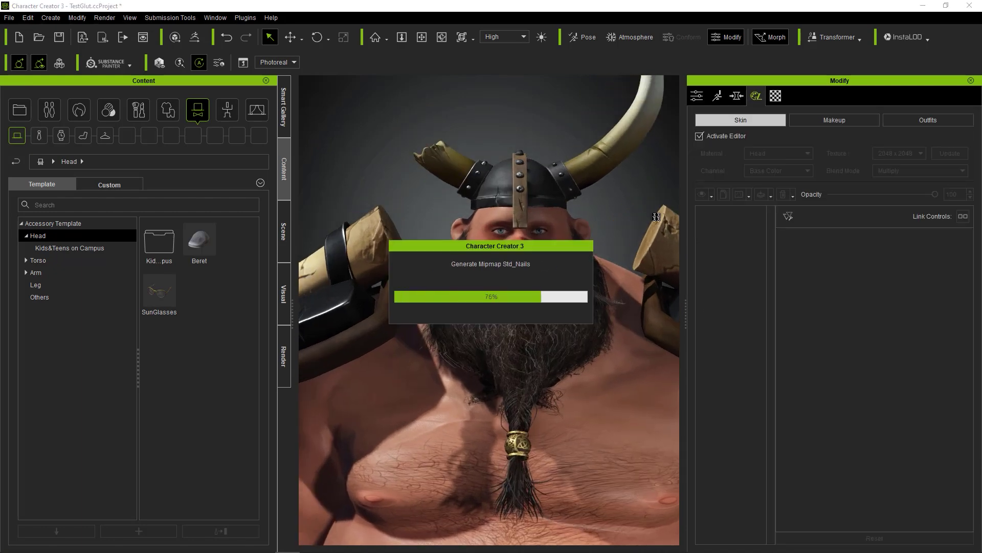
pyautogui.click(109, 111)
pyautogui.click(48, 358)
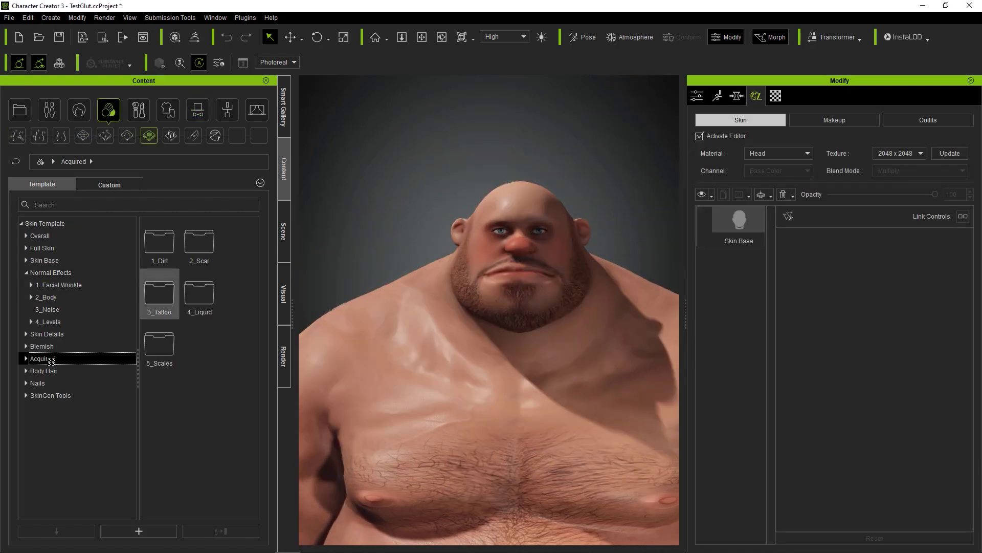
pyautogui.doubleClick(199, 242)
pyautogui.doubleClick(166, 243)
pyautogui.doubleClick(200, 394)
pyautogui.moveTo(609, 241); pyautogui.dragTo(566, 250, button='right')
pyautogui.scroll(5, 566, 250)
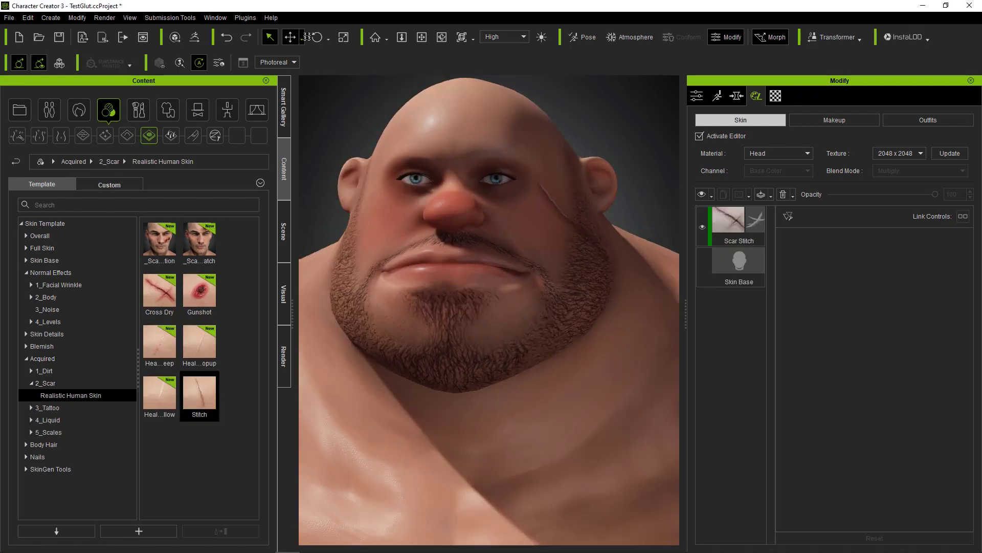
# Place the stitch scar diagonally across the eye with offset X -0.07, Y 0.14 and rotation 0.07, and deactivate the skin editor
pyautogui.click(759, 95)
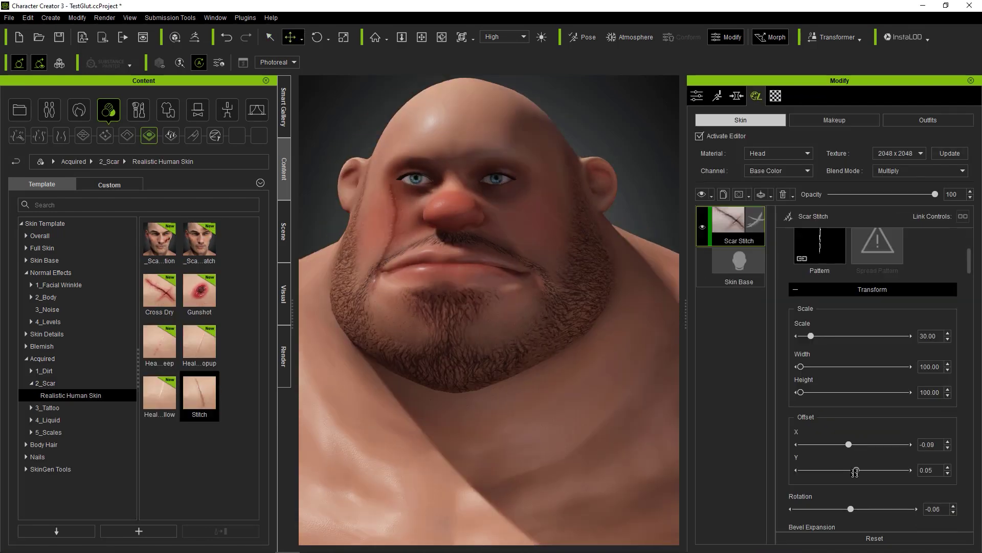
pyautogui.moveTo(852, 509); pyautogui.dragTo(858, 510)
pyautogui.keyDown('alt'); pyautogui.moveTo(424, 257); pyautogui.dragTo(449, 257); pyautogui.keyUp('alt')
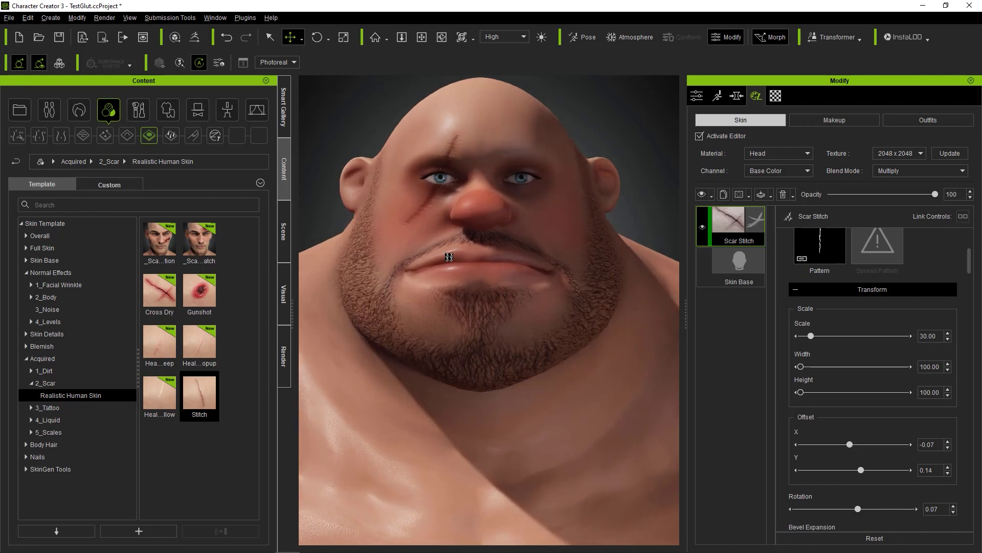
pyautogui.scroll(-3, 855, 445)
pyautogui.scroll(-2, 847, 387)
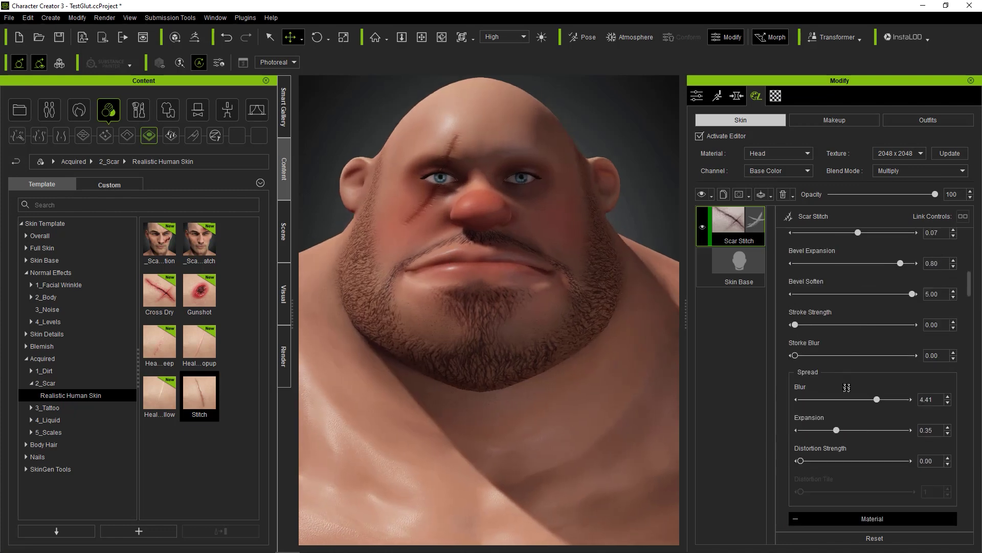
pyautogui.click(699, 136)
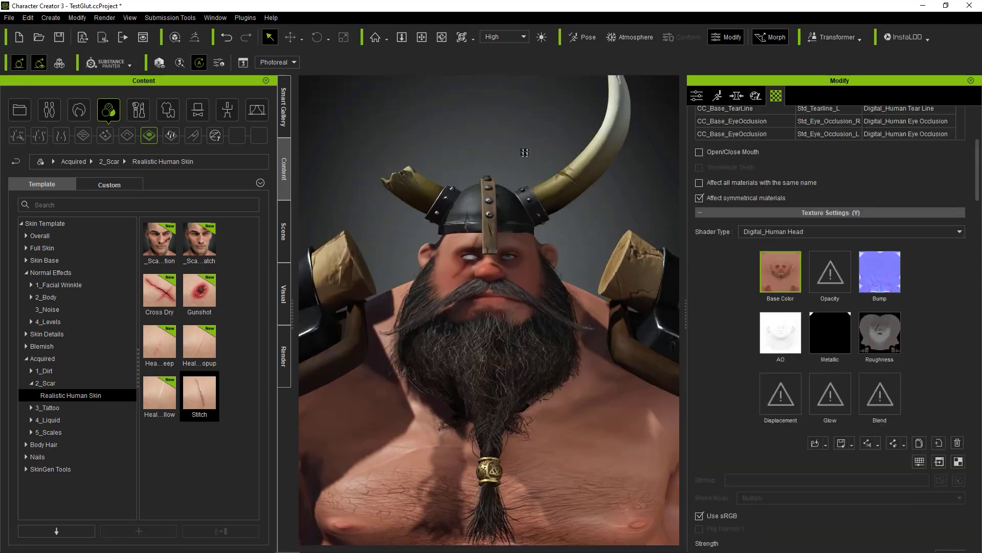
# Switch to the Glutton2 project and open the custom motion poses
pyautogui.scroll(4, 525, 152)
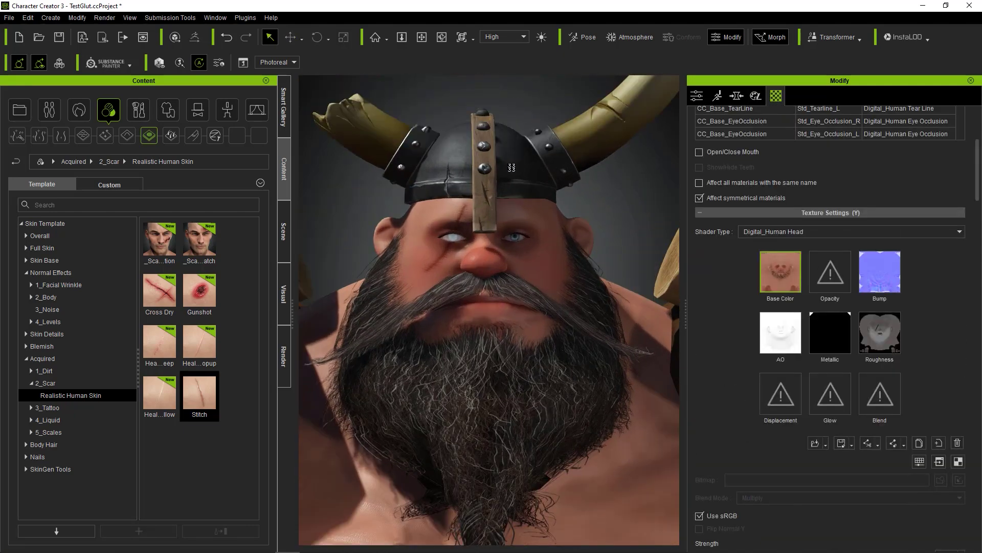
pyautogui.scroll(-8, 403, 169)
pyautogui.click(19, 110)
pyautogui.click(109, 185)
pyautogui.doubleClick(160, 344)
pyautogui.click(144, 532)
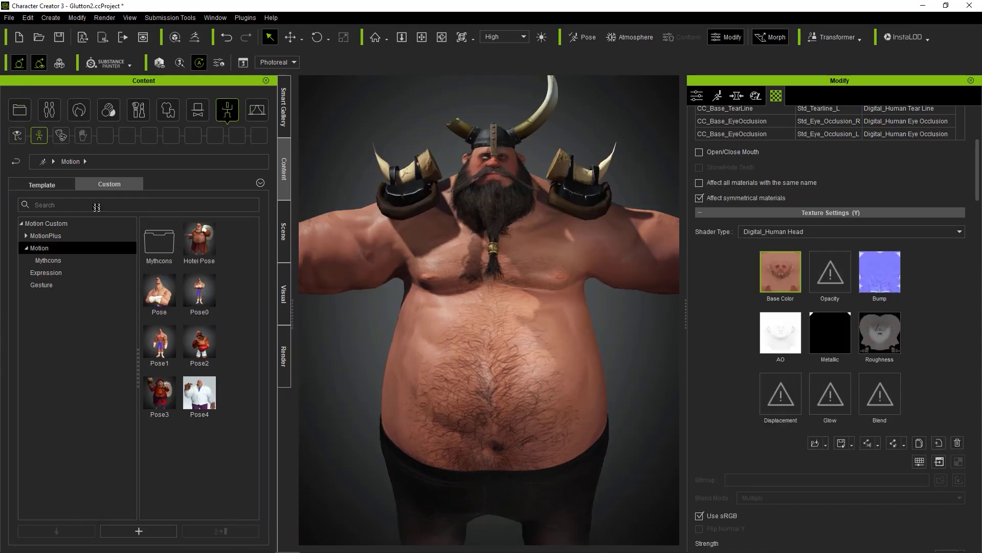
# Apply Pose10 from the custom MotionPlus poses and adjust a teeth morph on the avatar
pyautogui.click(42, 185)
pyautogui.click(109, 184)
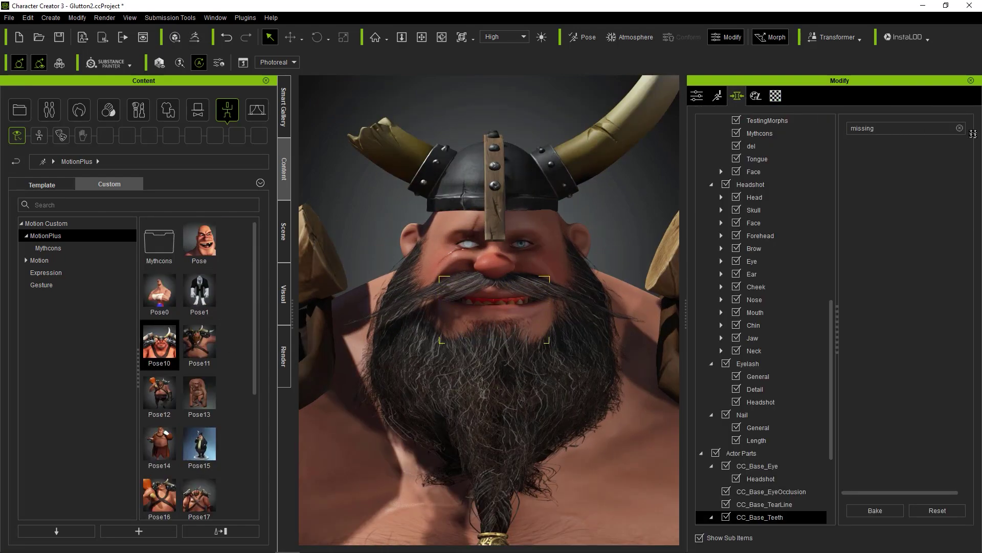
pyautogui.moveTo(906, 167); pyautogui.dragTo(914, 168)
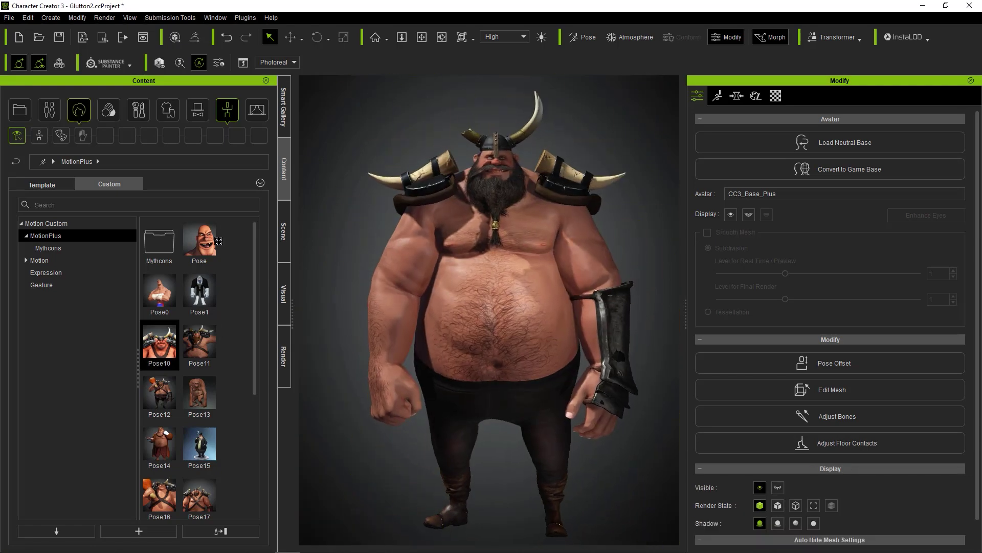
# Export the avatar as an FBX named Glutton with the Blender preset, Mesh and Motion and the current pose into the CC-Blender Glutton Project folder
pyautogui.click(9, 18)
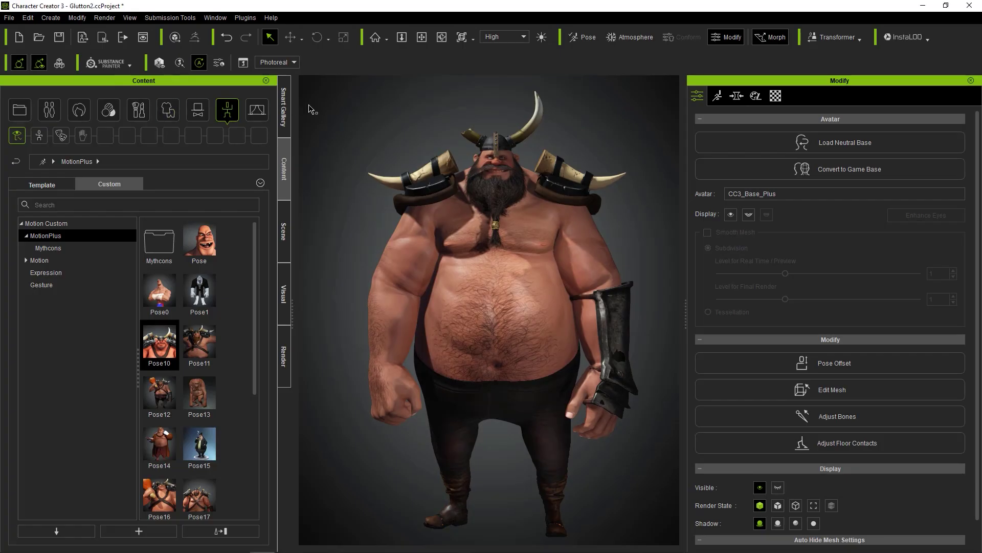
pyautogui.click(10, 18)
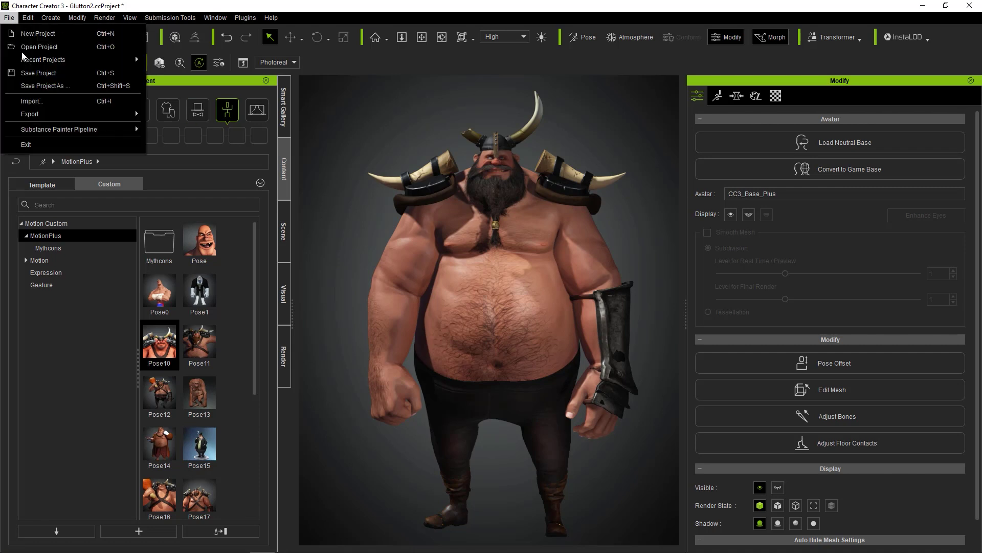
pyautogui.moveTo(47, 115)
pyautogui.click(192, 167)
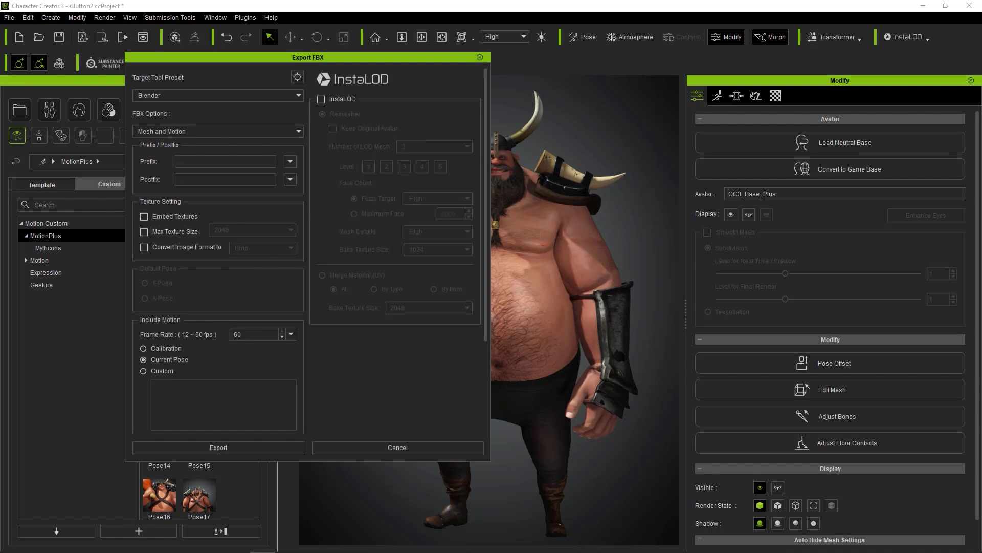
pyautogui.click(218, 447)
pyautogui.write('Glutton')
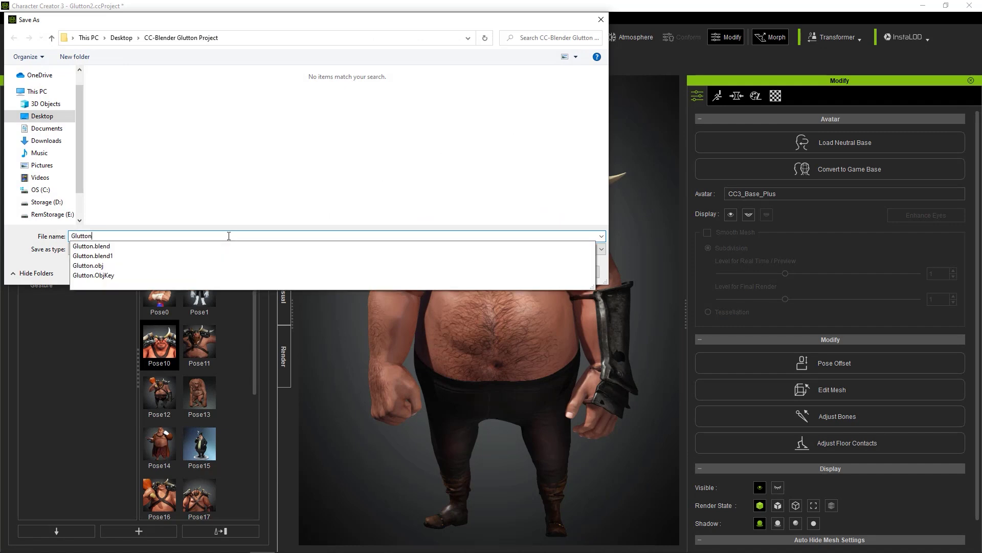
pyautogui.press('Return')
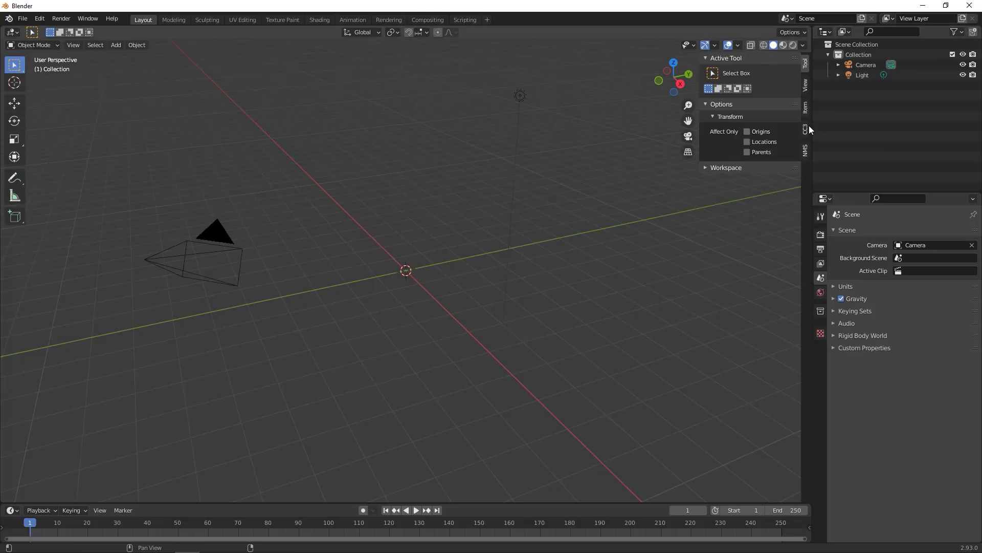
# Switch to Blender and import Glutton.Fbx as a render character with the CC3 add-on
pyautogui.click(804, 129)
pyautogui.click(744, 140)
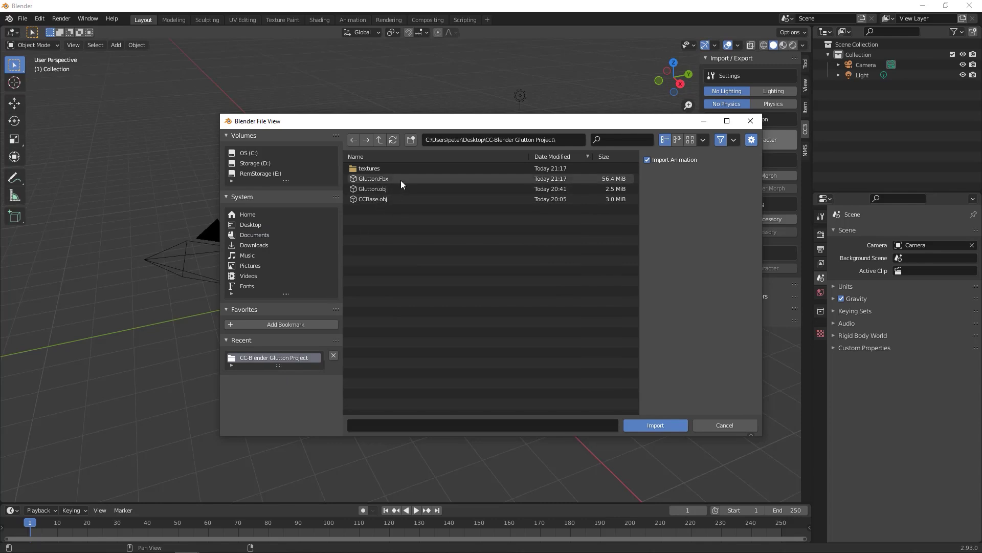
pyautogui.doubleClick(401, 180)
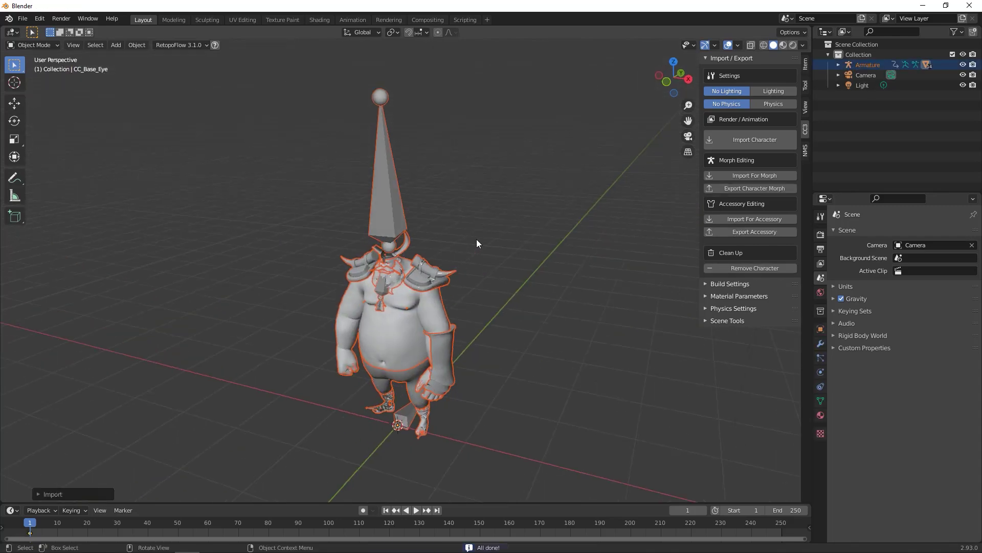
# Hide the armature bones in the viewport overlays and switch the viewport to material preview shading
pyautogui.click(740, 44)
pyautogui.click(740, 44)
pyautogui.click(715, 46)
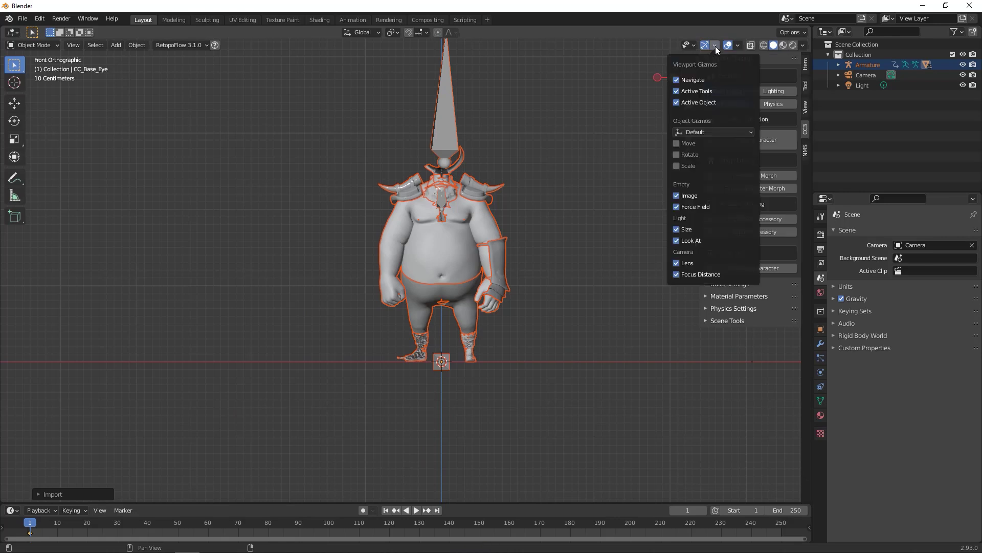
pyautogui.click(715, 46)
pyautogui.click(738, 45)
pyautogui.click(752, 158)
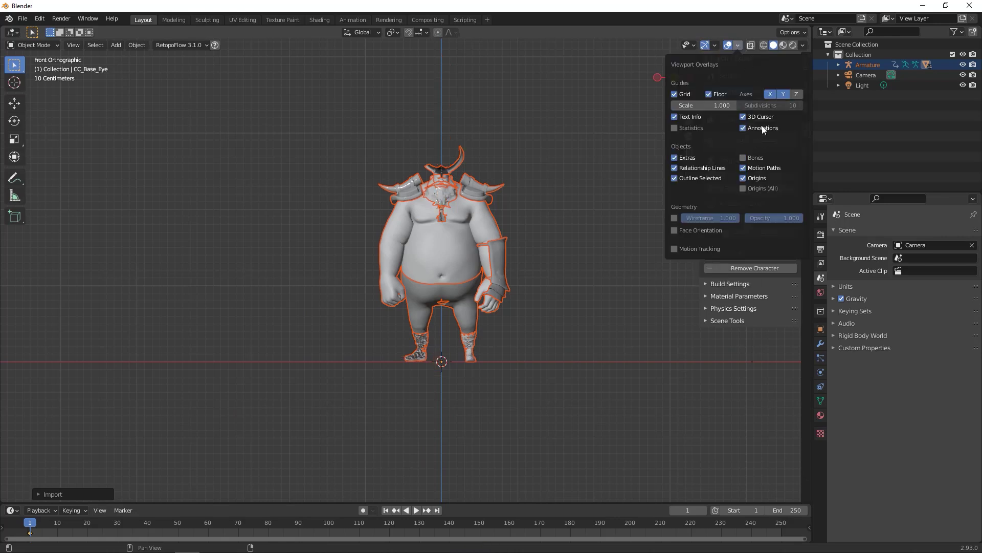
pyautogui.click(784, 45)
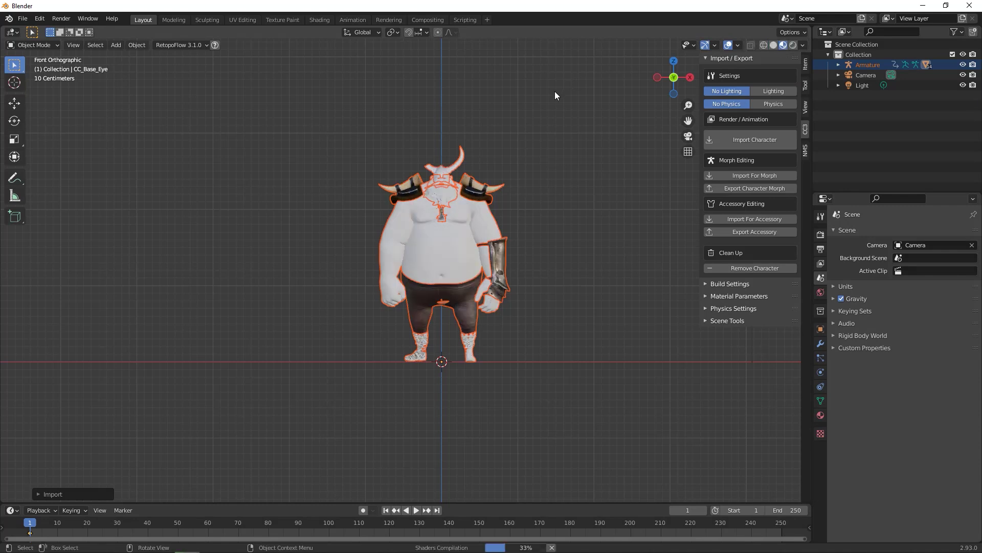
# Put the horned helmet into edit mode and run the Smooth operation on its mesh
pyautogui.scroll(3, 558, 94)
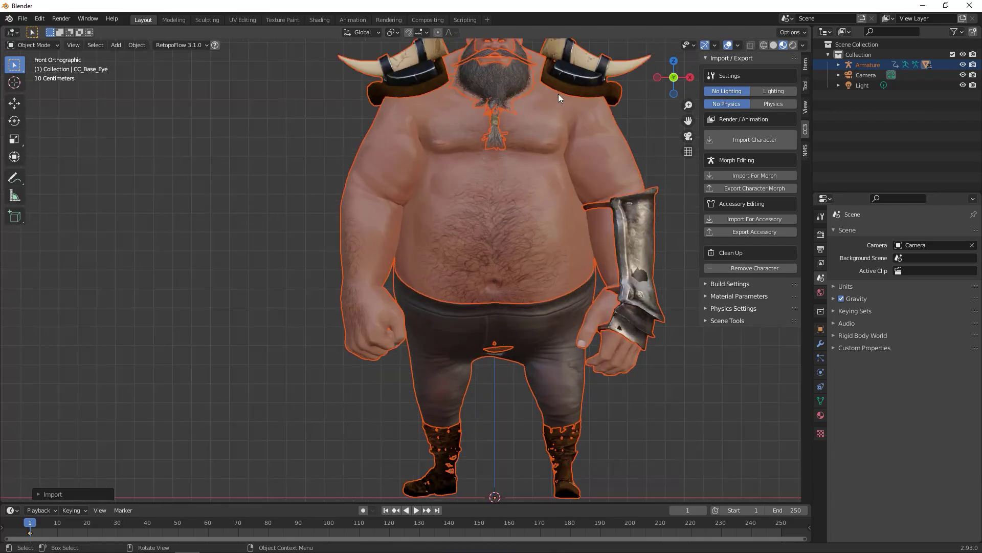
pyautogui.scroll(-3, 558, 93)
pyautogui.scroll(10, 548, 105)
pyautogui.scroll(-6, 531, 183)
pyautogui.scroll(2, 434, 232)
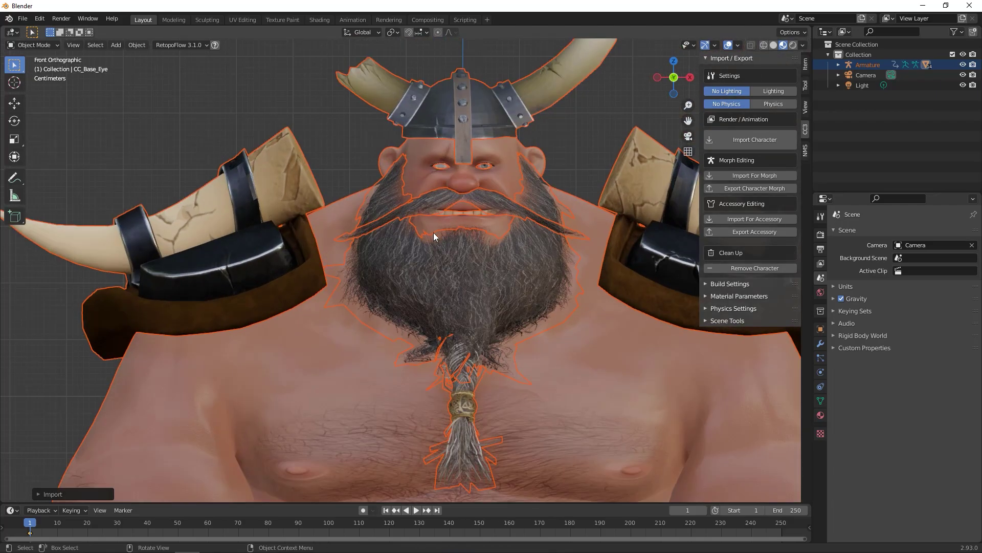
pyautogui.scroll(-2, 431, 204)
pyautogui.scroll(2, 496, 173)
pyautogui.click(451, 172)
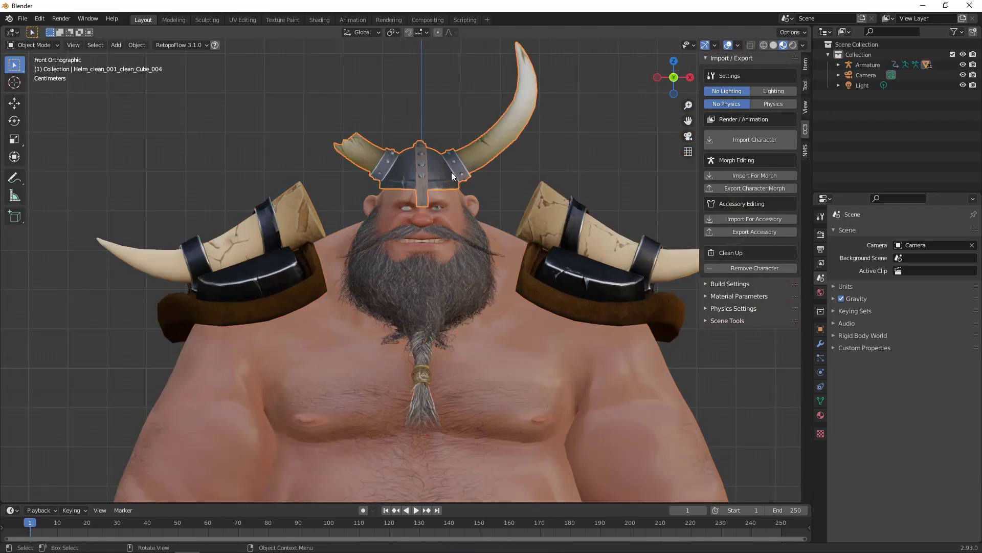
pyautogui.press('Tab')
pyautogui.press('F3')
pyautogui.write('smoo')
pyautogui.press('Return')
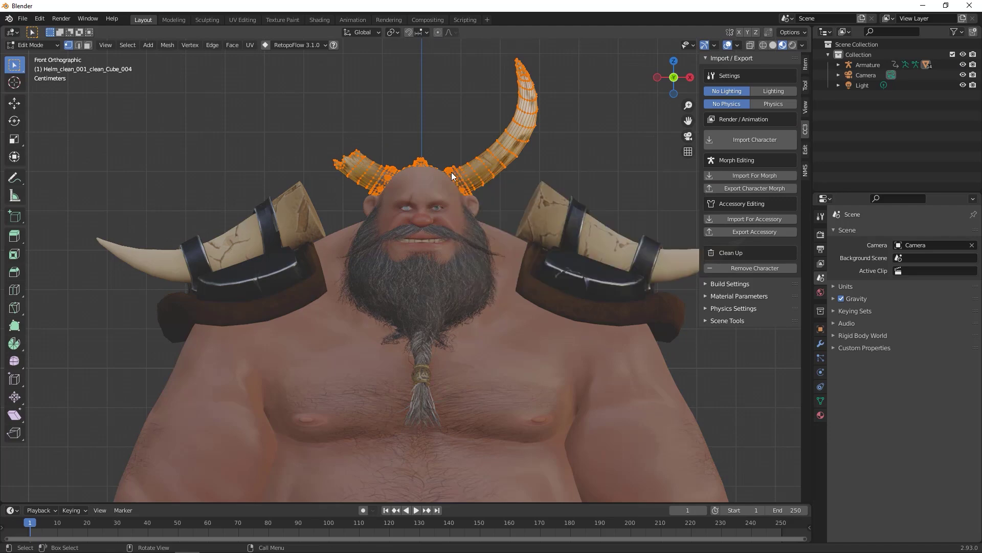
# Set the horned helmet's normals from its faces and return it to object mode
pyautogui.press('F3')
pyautogui.write('average f')
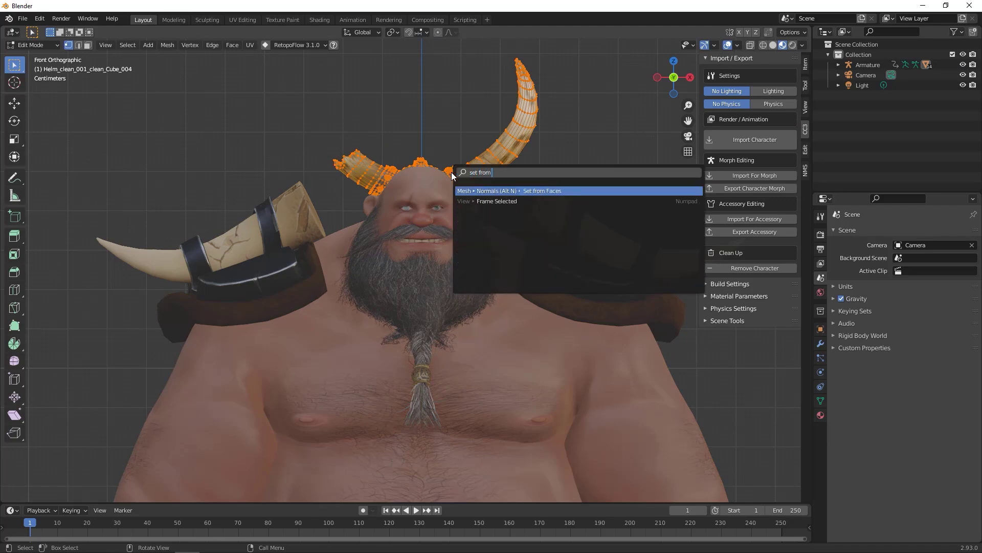
pyautogui.press('Return')
pyautogui.press('Tab')
# Select the shoulder pauldrons, set their mesh normals from faces in edit mode, and return to object mode
pyautogui.click(290, 222)
pyautogui.scroll(-2, 338, 236)
pyautogui.moveTo(388, 249); pyautogui.dragTo(402, 238, button='middle')
pyautogui.keyDown('shift'); pyautogui.moveTo(401, 238); pyautogui.dragTo(444, 201, button='middle'); pyautogui.keyUp('shift')
pyautogui.press('KP_1')
pyautogui.press('Tab')
pyautogui.press('F3')
pyautogui.press('Return')
pyautogui.press('Tab')
pyautogui.scroll(-2, 368, 125)
pyautogui.press('KP_1')
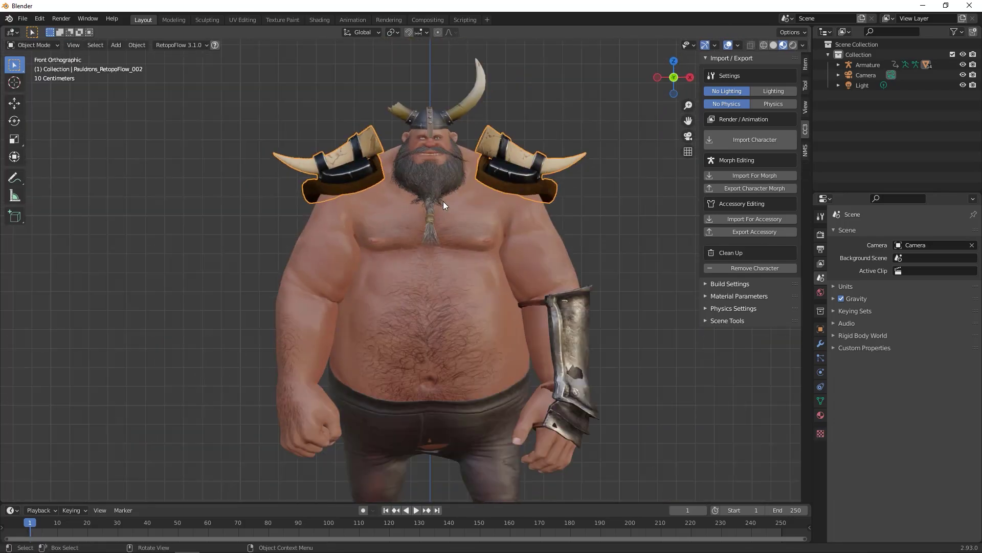
# Sculpt the trousers over the skin poking through at the crotch and return to object mode
pyautogui.click(447, 443)
pyautogui.scroll(6, 446, 443)
pyautogui.click(33, 45)
pyautogui.click(31, 87)
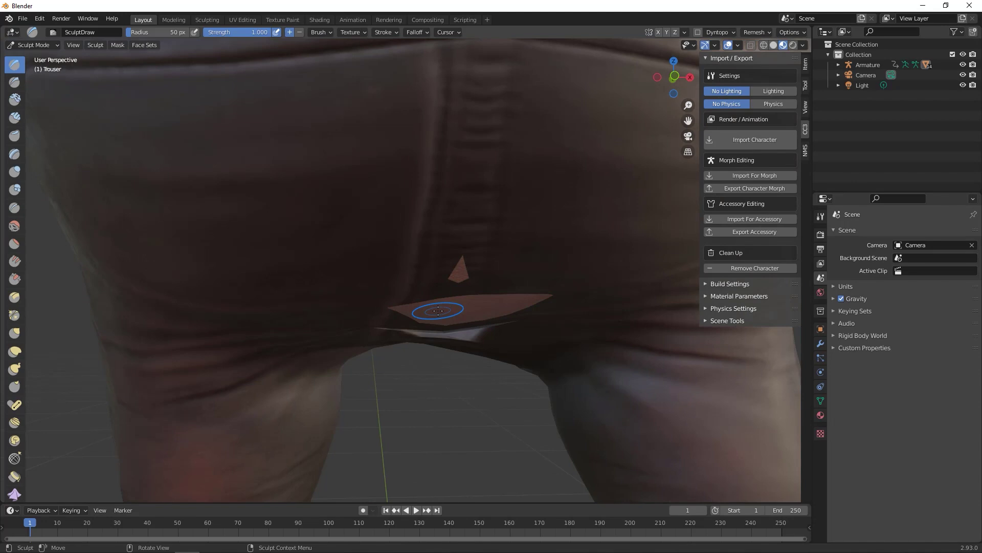
pyautogui.scroll(-7, 507, 304)
pyautogui.press('KP_1')
pyautogui.press('Tab')
pyautogui.press('Tab')
pyautogui.scroll(-2, 432, 285)
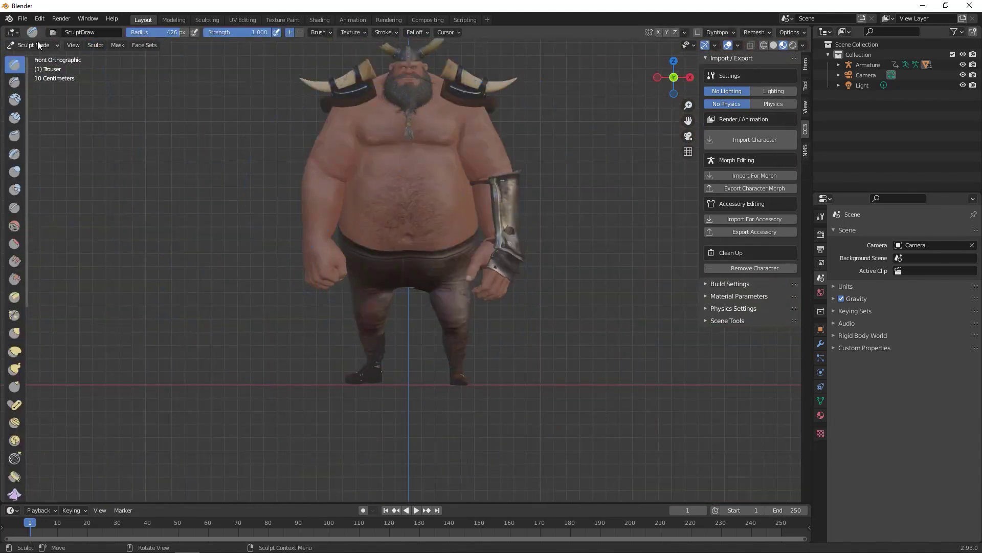
pyautogui.click(38, 45)
pyautogui.click(30, 58)
# Switch the viewport to rendered shading with the character's upper body in view
pyautogui.scroll(-3, 417, 117)
pyautogui.scroll(8, 446, 145)
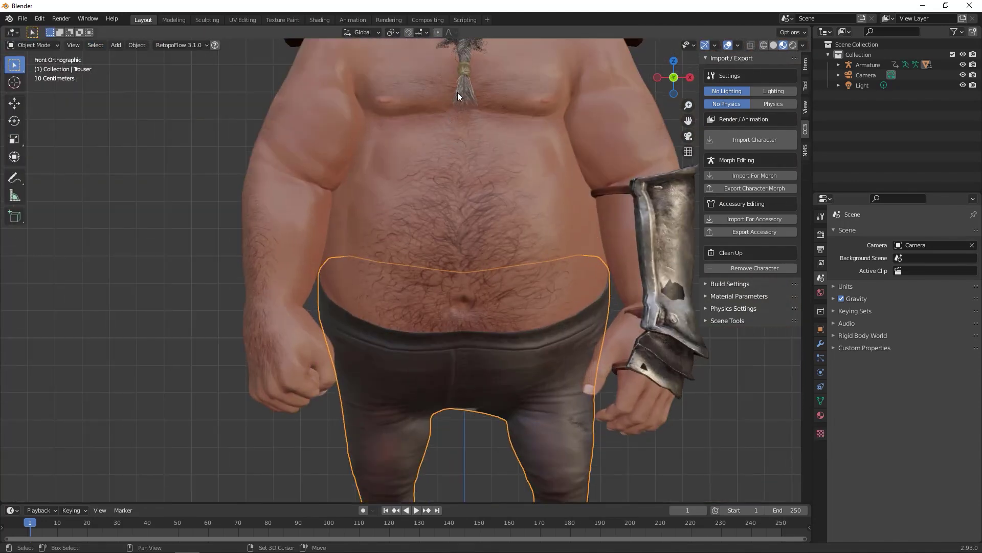
pyautogui.keyDown('shift'); pyautogui.moveTo(457, 92); pyautogui.dragTo(432, 228, button='middle'); pyautogui.keyUp('shift')
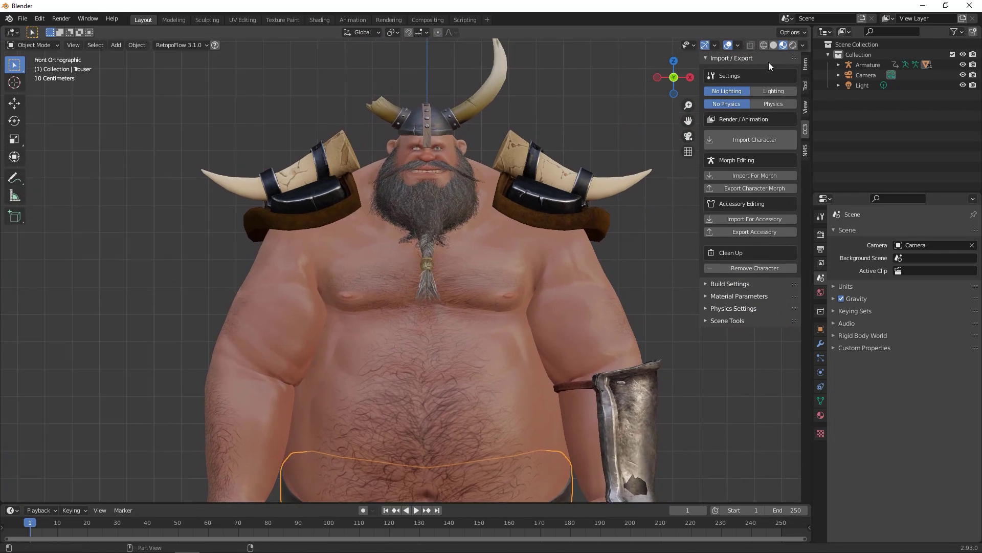
pyautogui.click(792, 45)
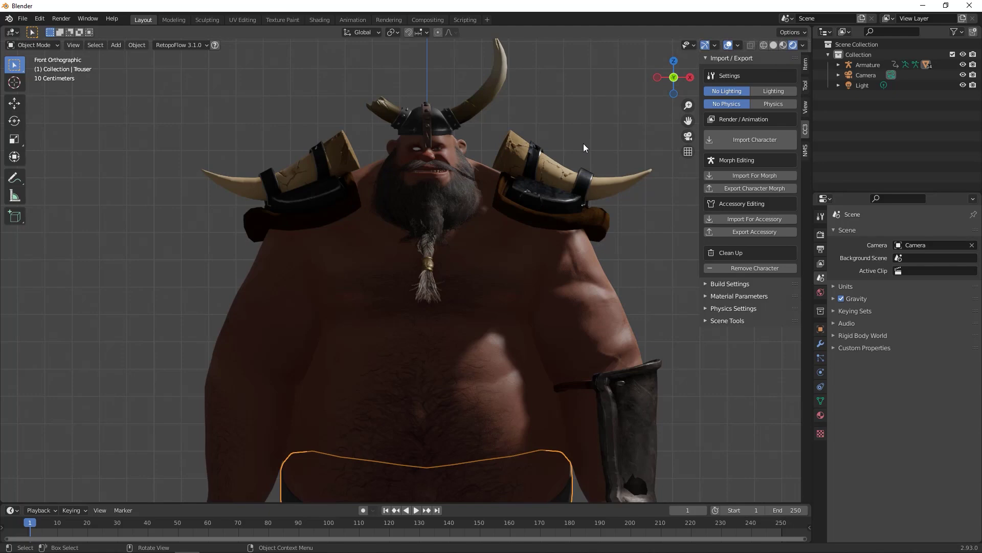
# Try the Blender Default and Studio Right scene lighting presets of the CC3 add-on and apply Courtyard Left
pyautogui.click(748, 320)
pyautogui.scroll(-1, 749, 333)
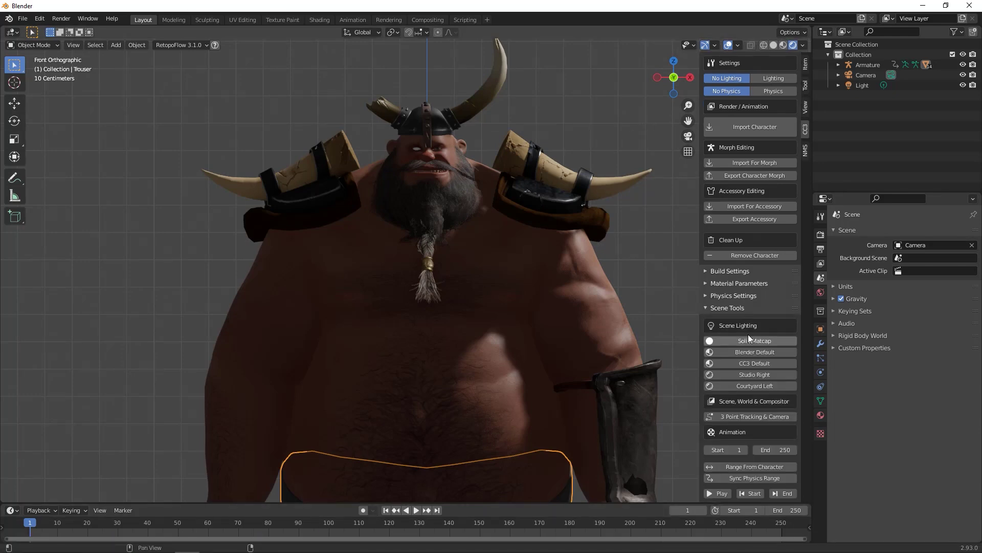
pyautogui.click(755, 352)
pyautogui.scroll(-2, 508, 288)
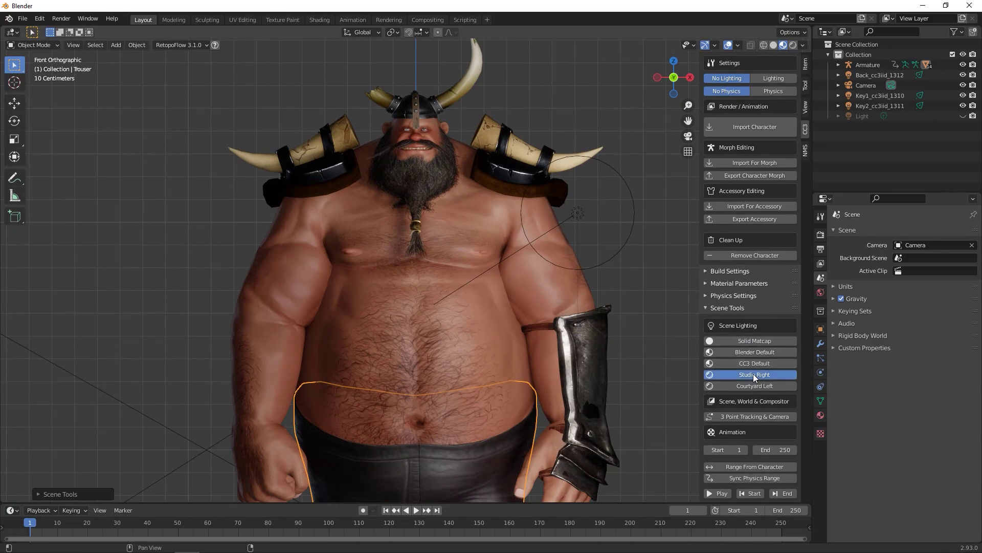
pyautogui.click(752, 385)
pyautogui.scroll(-3, 548, 282)
pyautogui.scroll(5, 521, 185)
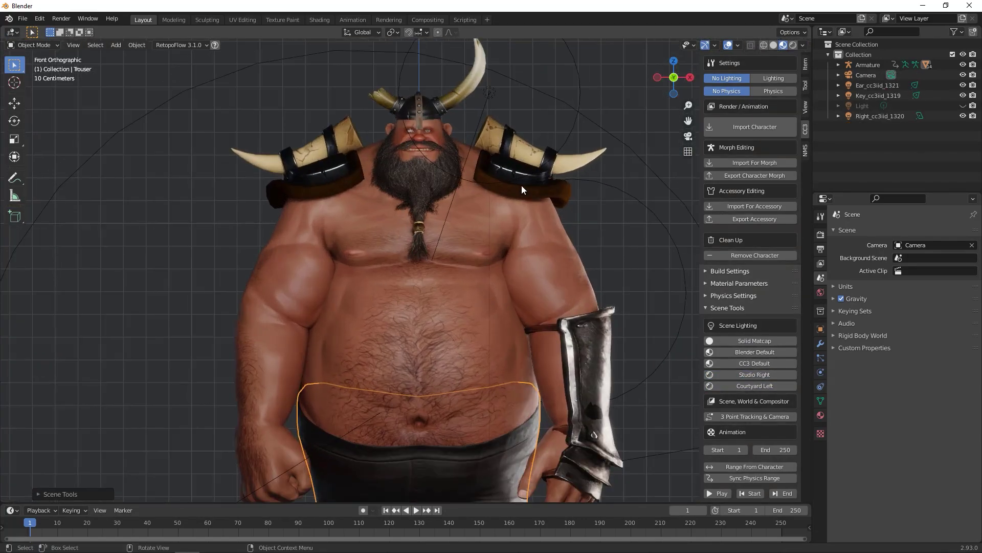
# Hide extras and relationship lines in the viewport overlays and set the viewport back to rendered shading
pyautogui.click(738, 45)
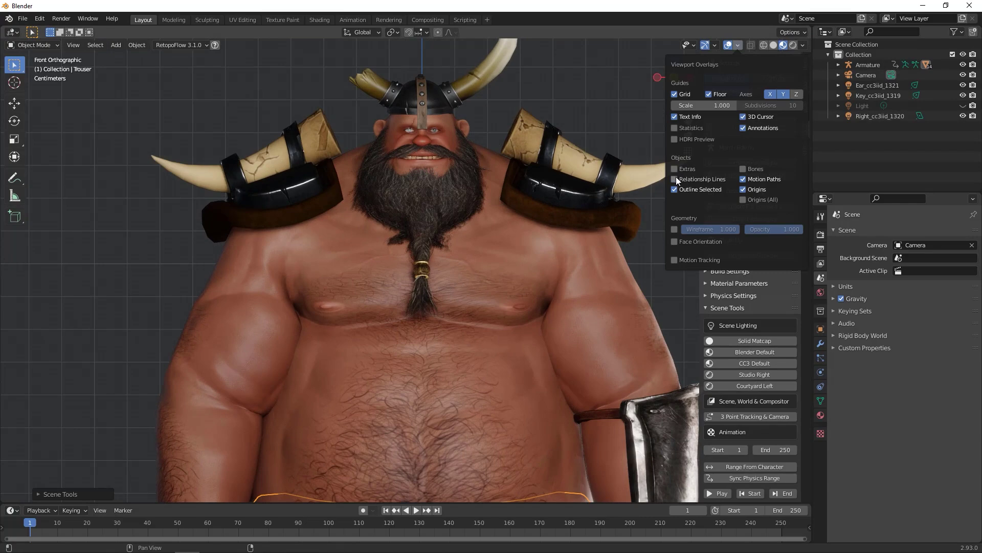
pyautogui.scroll(-3, 508, 224)
pyautogui.scroll(3, 508, 224)
pyautogui.scroll(-2, 505, 233)
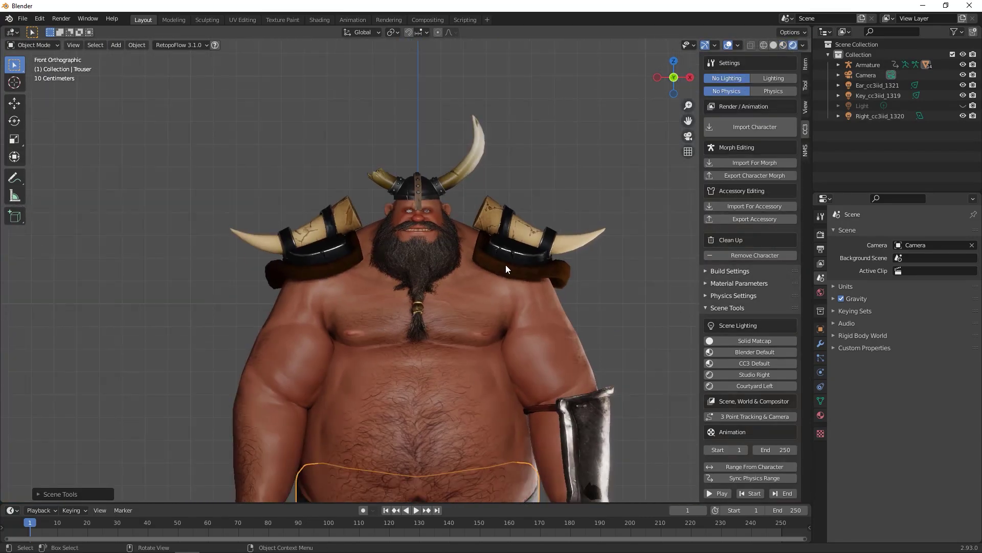
pyautogui.scroll(1, 505, 265)
pyautogui.moveTo(573, 190); pyautogui.dragTo(573, 196, button='middle')
pyautogui.scroll(-3, 573, 195)
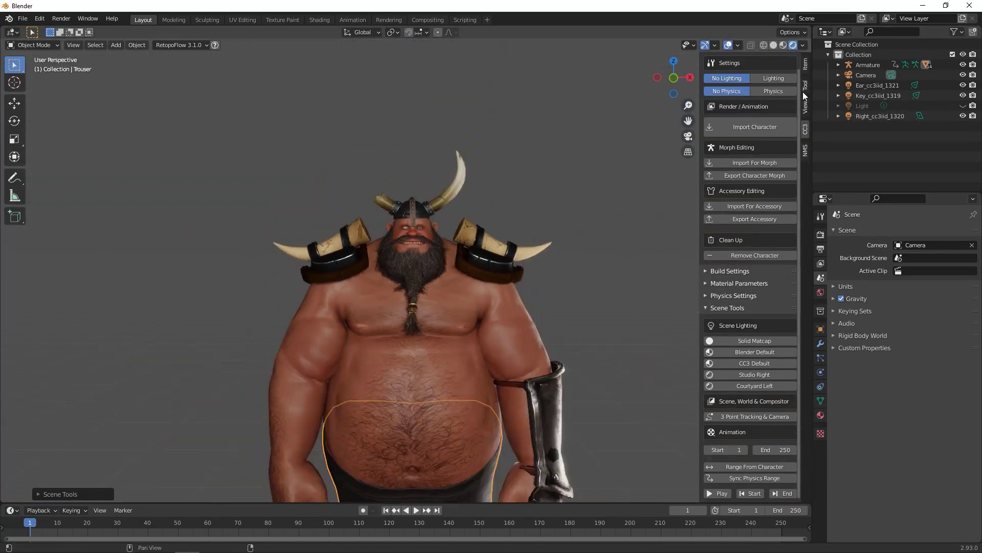
# Add the dark brown studio backdrop with the NMS add-on and swap it for the dark blue one
pyautogui.click(805, 150)
pyautogui.click(767, 131)
pyautogui.click(698, 165)
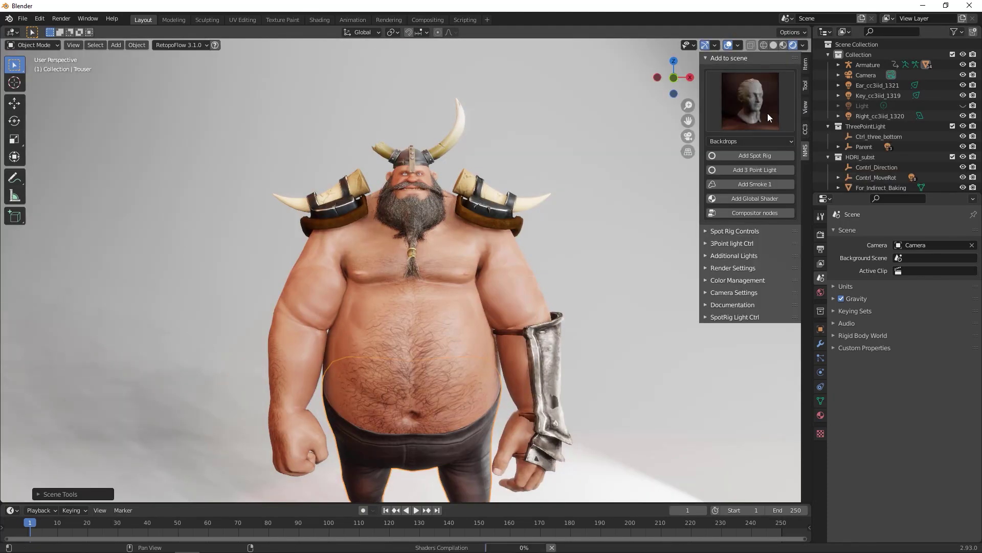
pyautogui.click(754, 109)
pyautogui.click(370, 238)
# Try the checkered, black and teal backdrops behind the character and bring up the backdrop gallery again
pyautogui.click(744, 119)
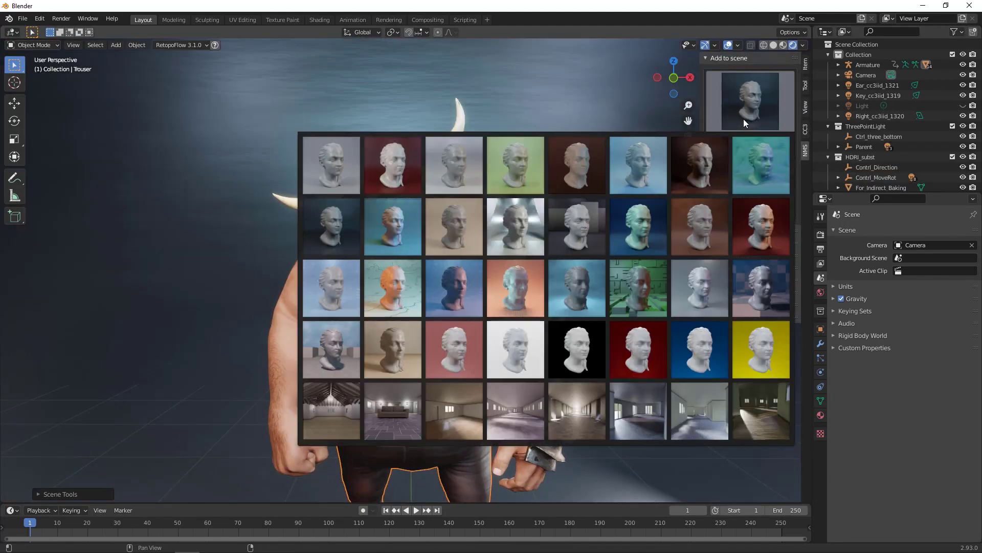
pyautogui.click(766, 310)
pyautogui.click(734, 126)
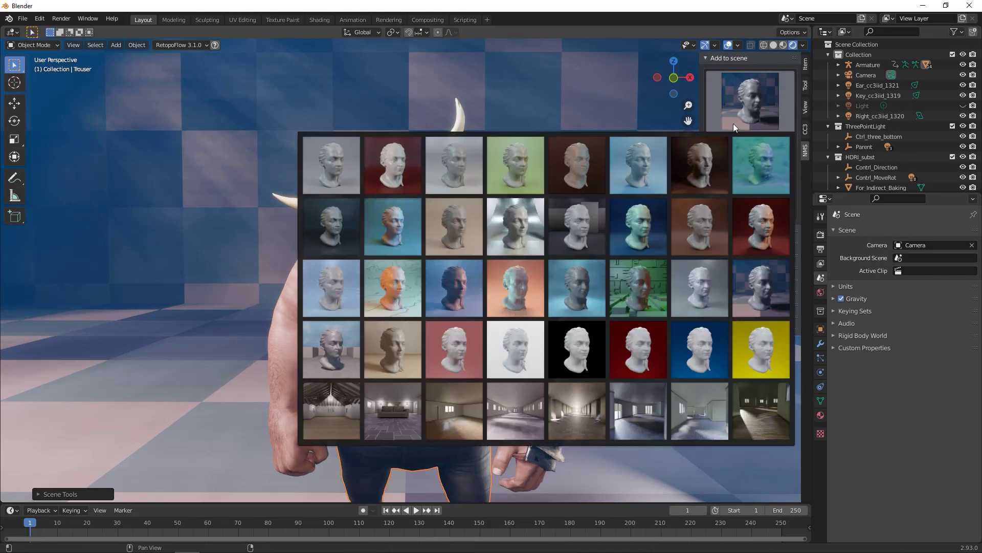
pyautogui.click(562, 365)
pyautogui.click(738, 118)
pyautogui.click(393, 228)
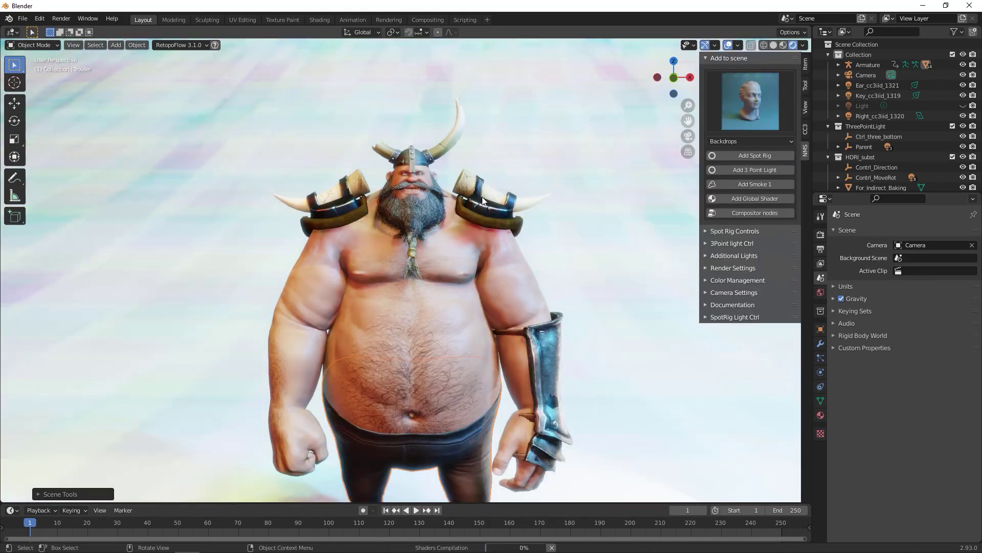
pyautogui.click(743, 117)
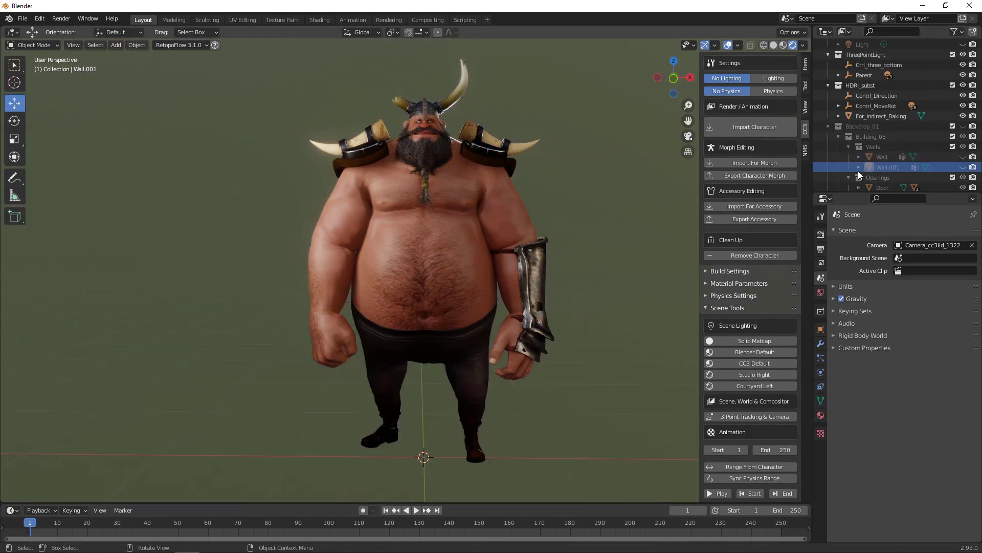
# Hide the building backdrop's windows, moldings and remaining parts so the character stands alone against the environment
pyautogui.click(963, 96)
pyautogui.click(963, 137)
pyautogui.scroll(-12, 966, 141)
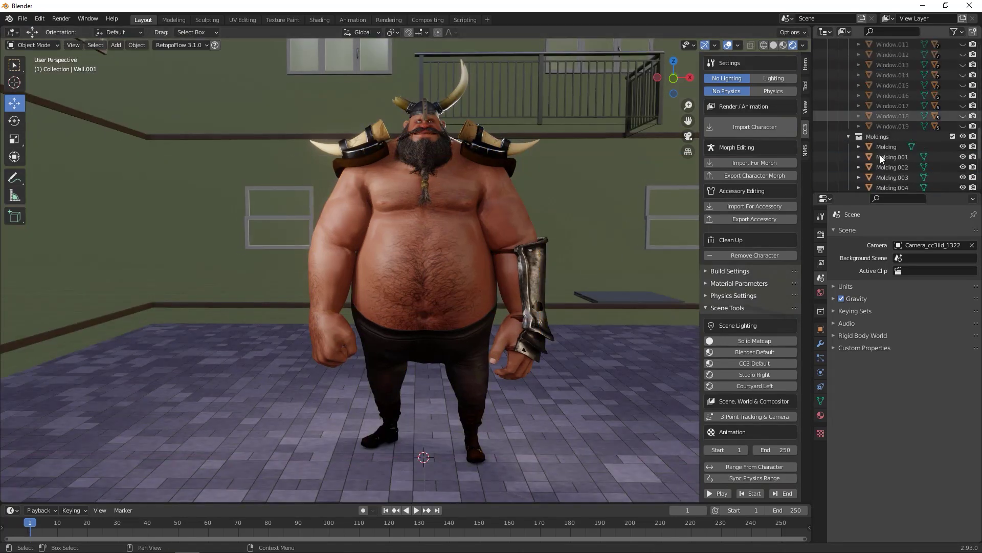
pyautogui.click(963, 136)
pyautogui.scroll(-5, 963, 136)
pyautogui.click(964, 127)
pyautogui.click(964, 157)
pyautogui.scroll(-2, 964, 171)
pyautogui.click(964, 172)
pyautogui.scroll(3, 964, 128)
pyautogui.click(944, 121)
pyautogui.scroll(20, 944, 118)
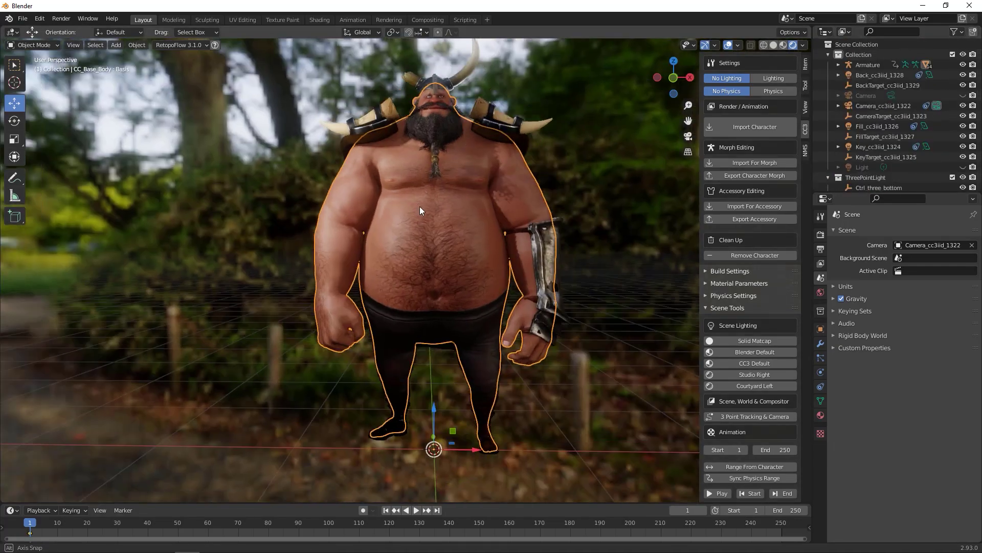
pyautogui.scroll(4, 419, 206)
pyautogui.moveTo(419, 206); pyautogui.dragTo(552, 165, button='middle')
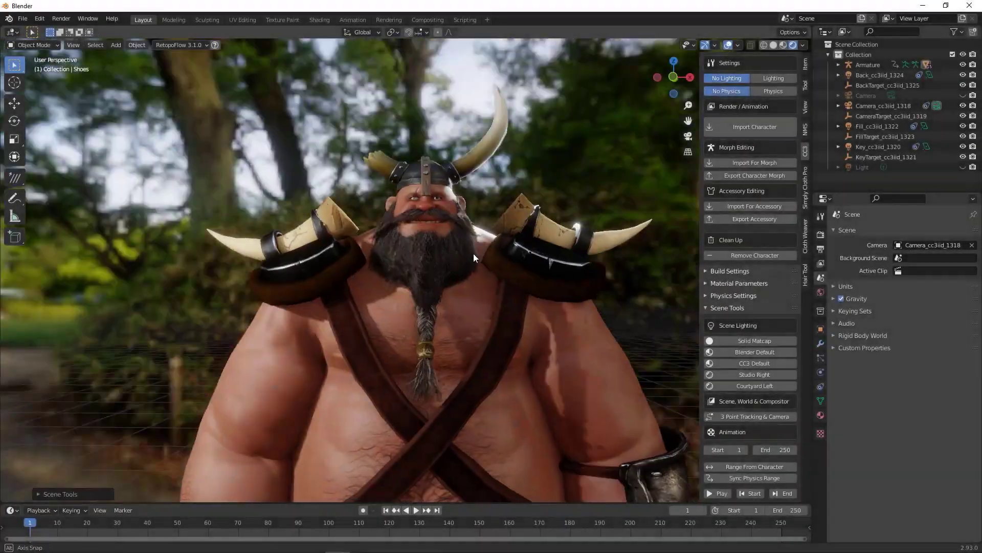